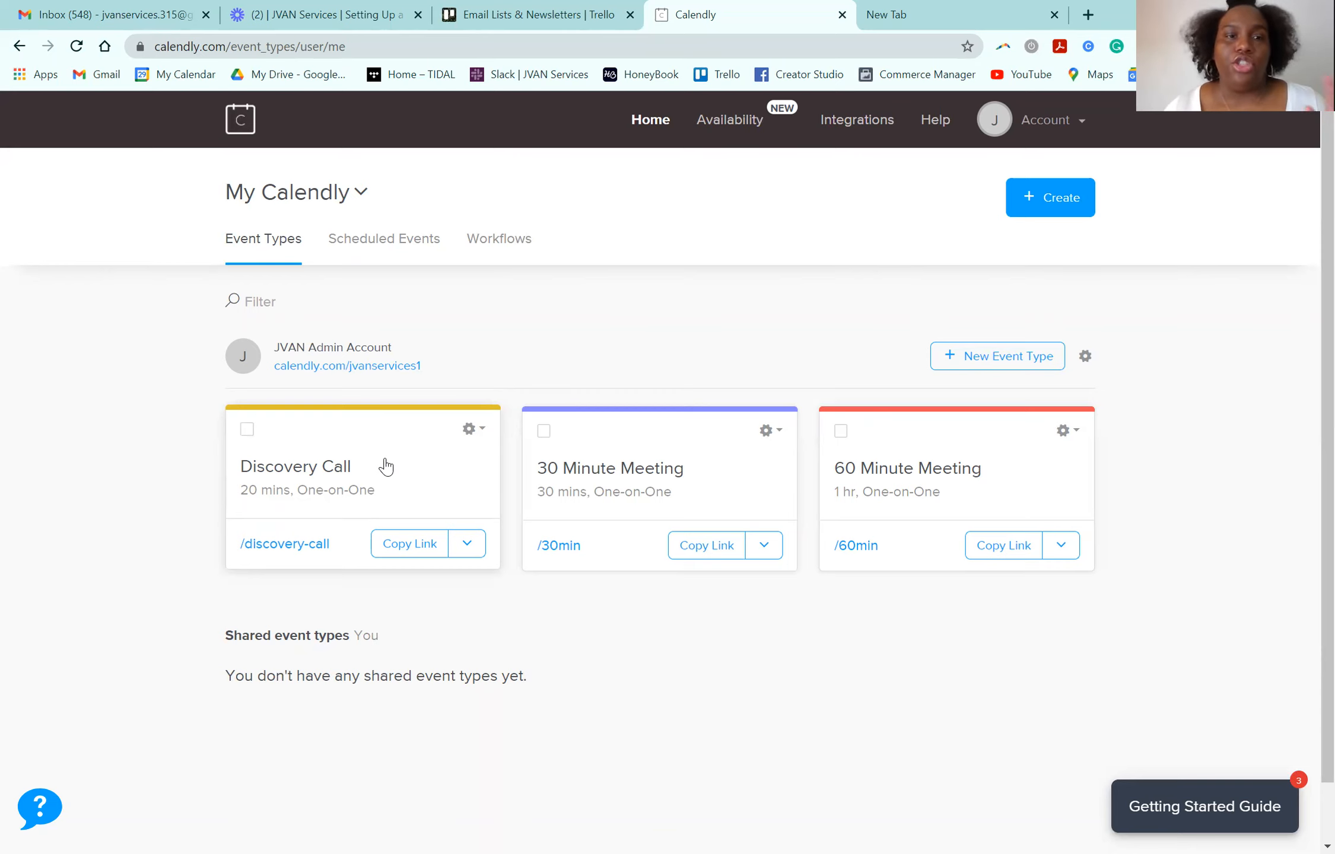
- Open the Discovery Call event type for editing and expand its Invitee Questions section
left_click(402, 465)
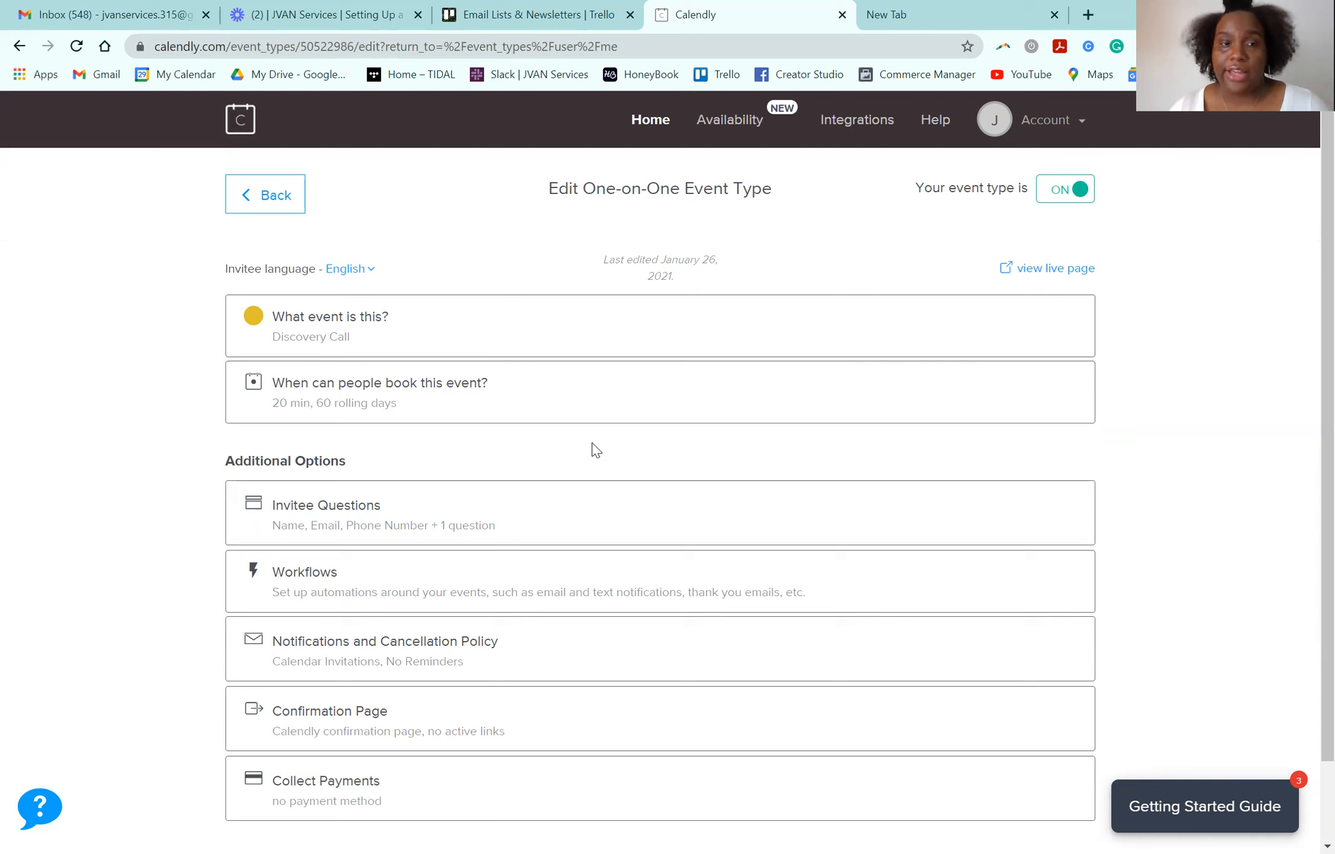
left_click(698, 516)
scroll(716, 523, "down", 1)
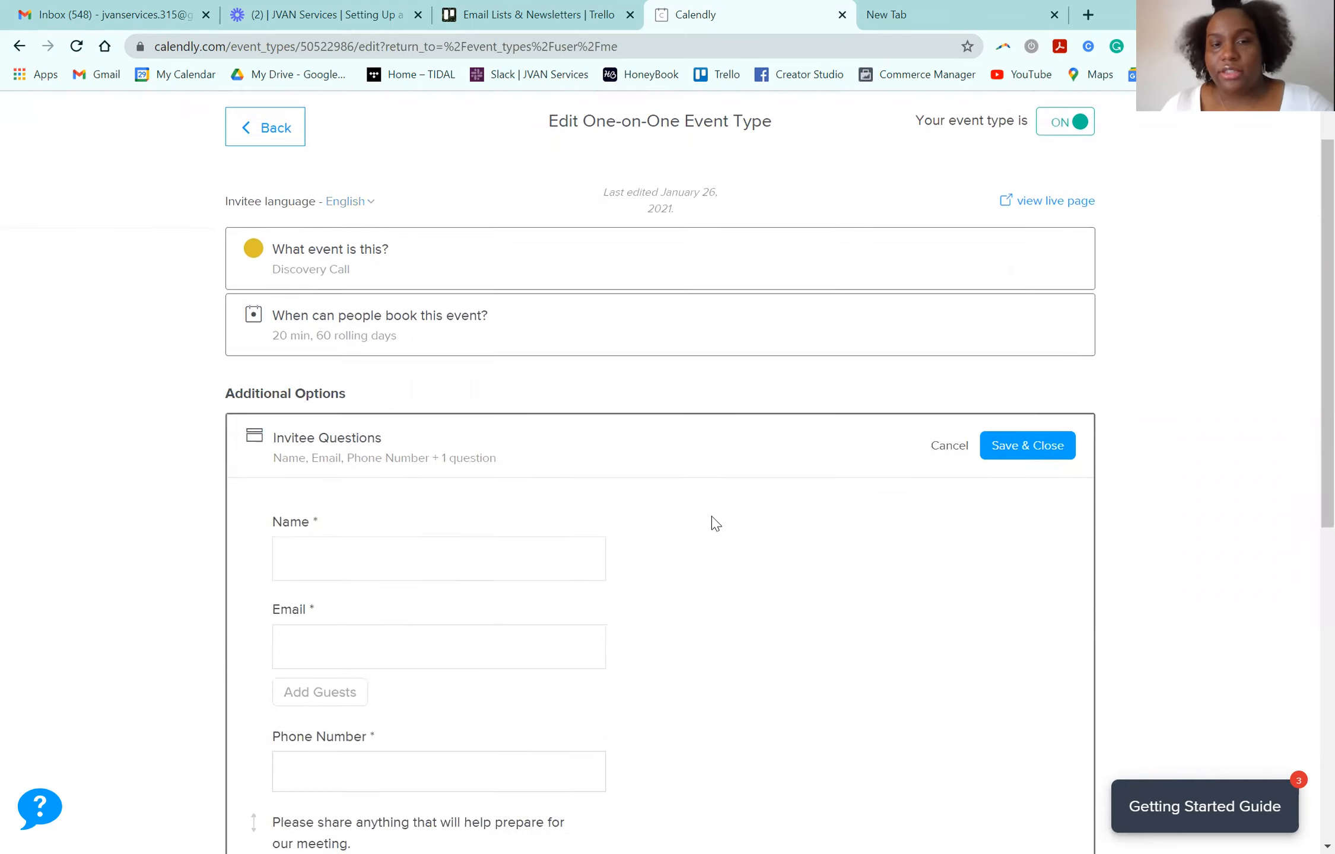
scroll(715, 524, "down", 5)
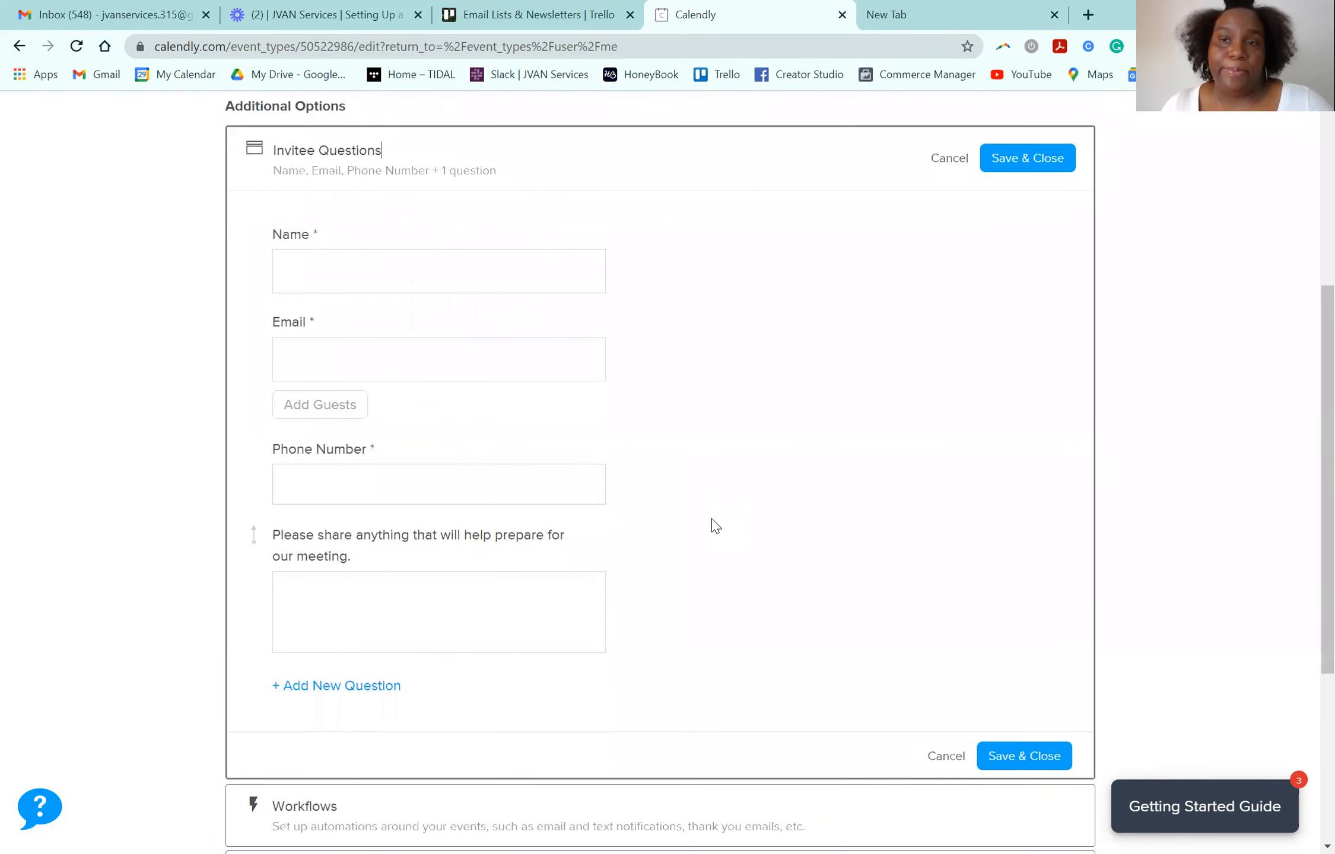
- Delete the "Please share anything that will help prepare for our meeting." question from the invitee questions
scroll(762, 472, "up", 1)
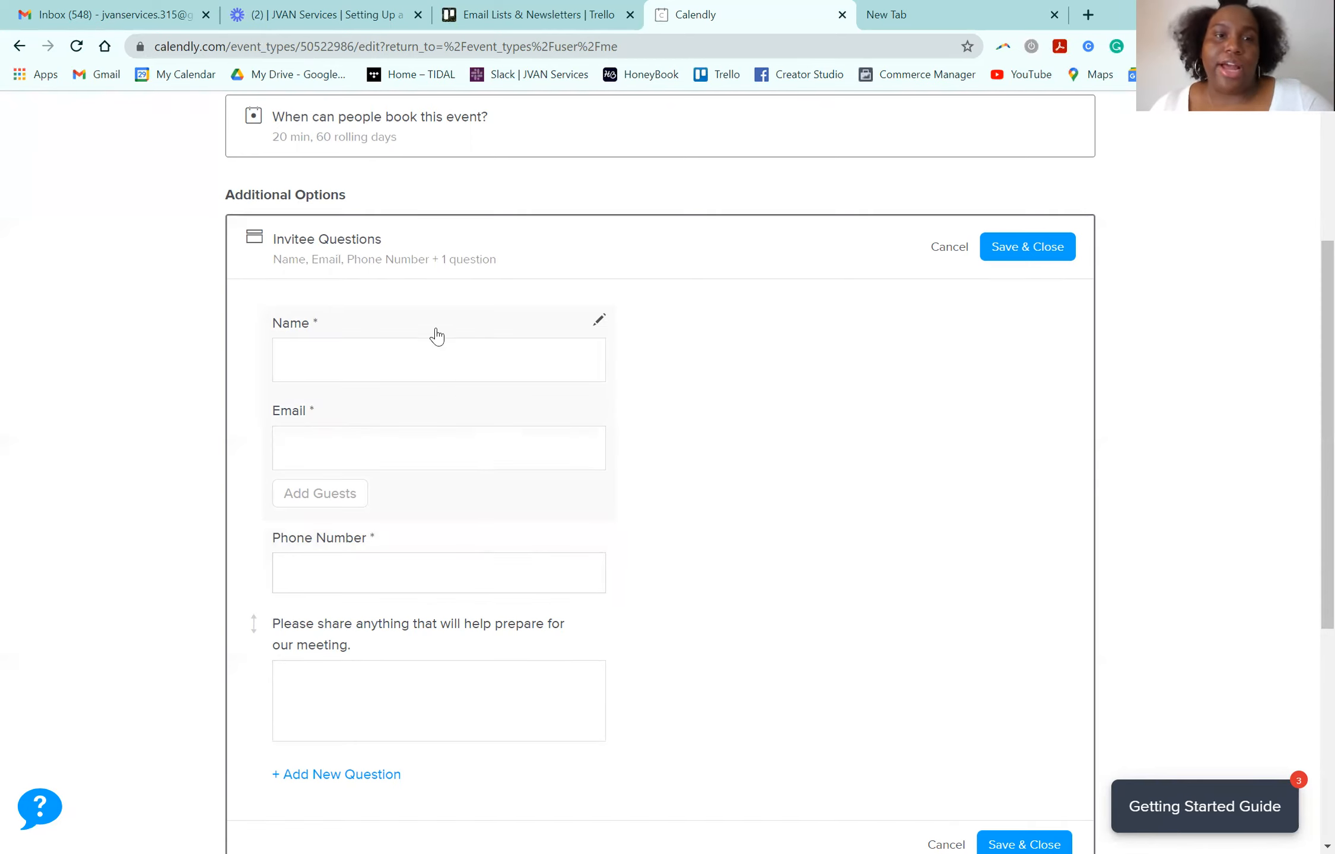
scroll(601, 565, "down", 1)
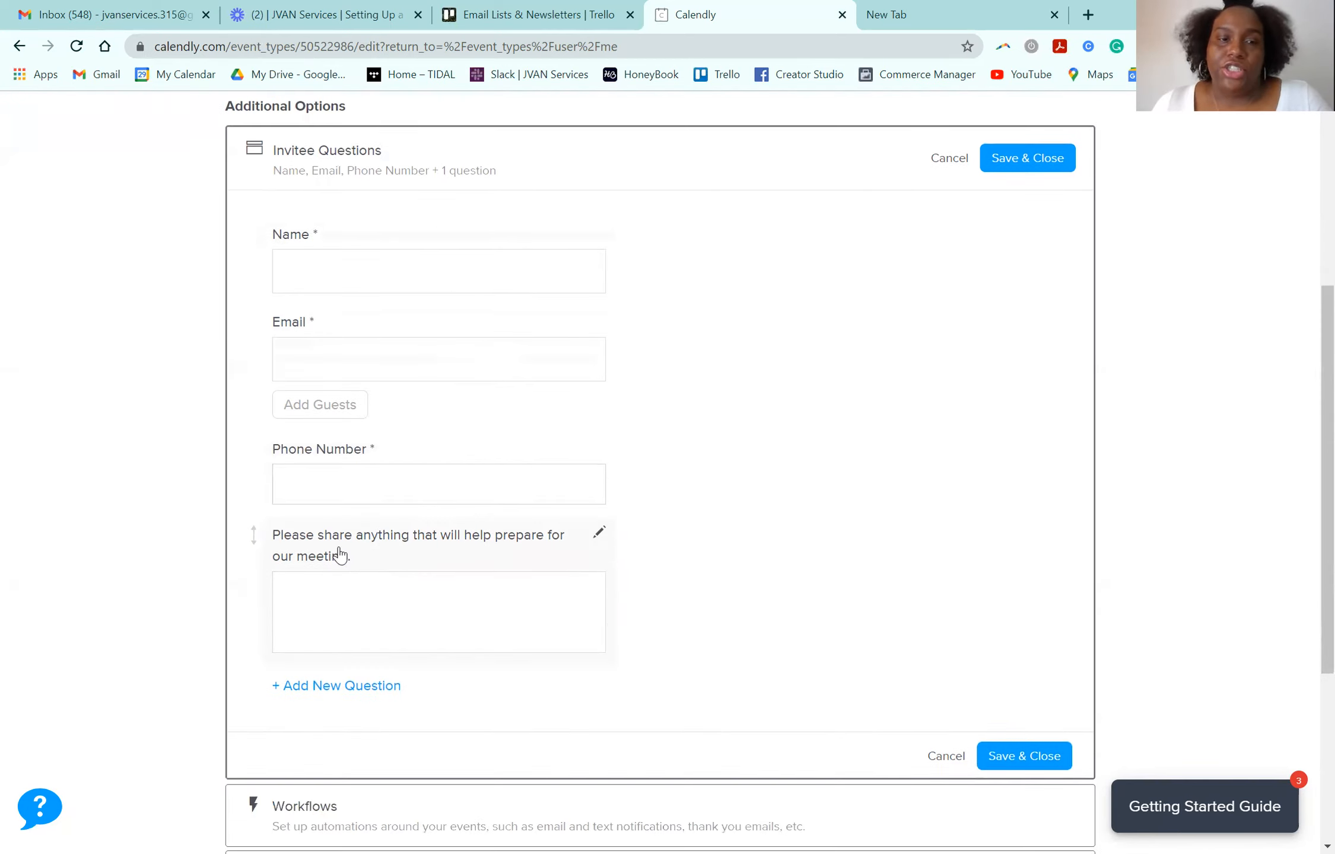
left_click(590, 538)
left_click(664, 461)
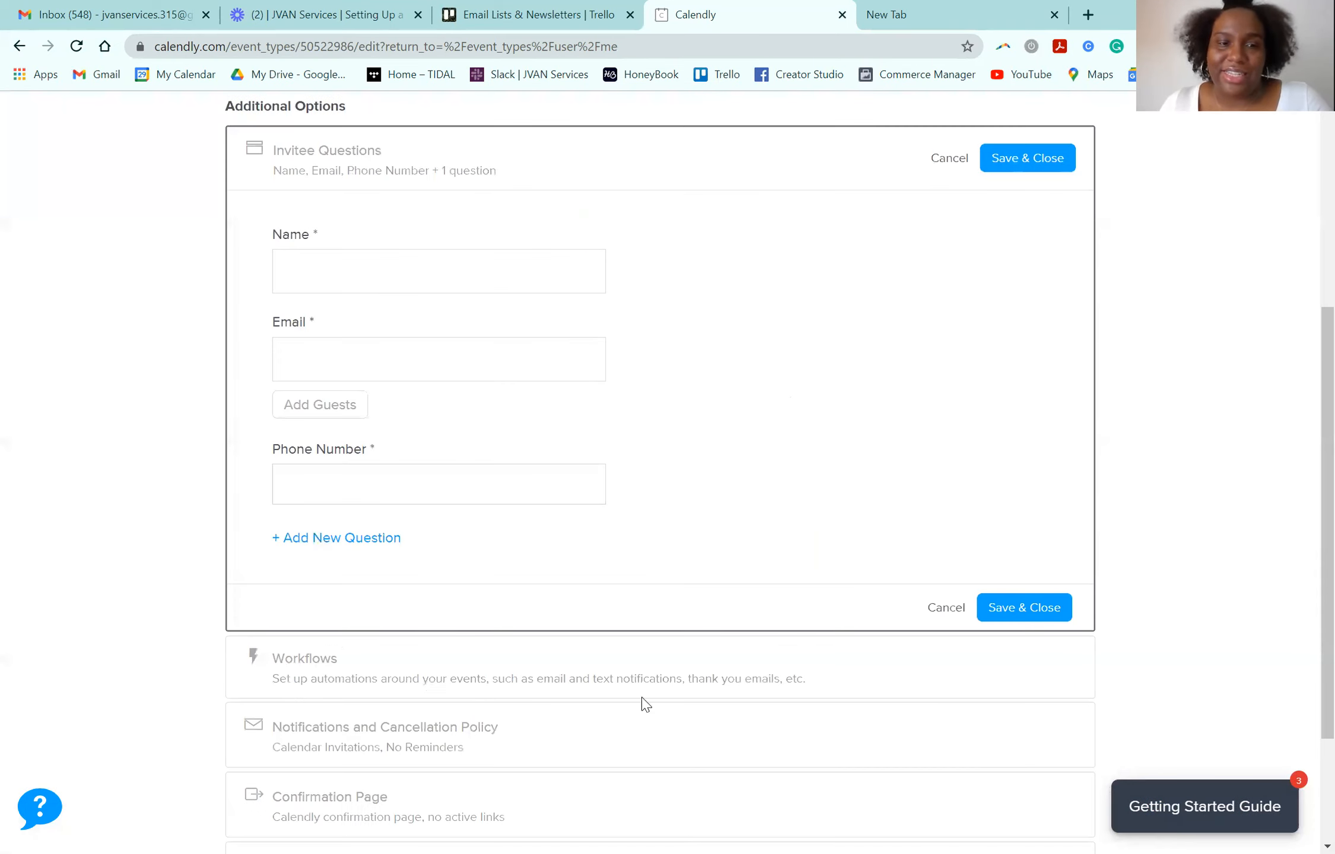
- Add a new invitee question reading "What's the name of your business?" and make it required
left_click(354, 539)
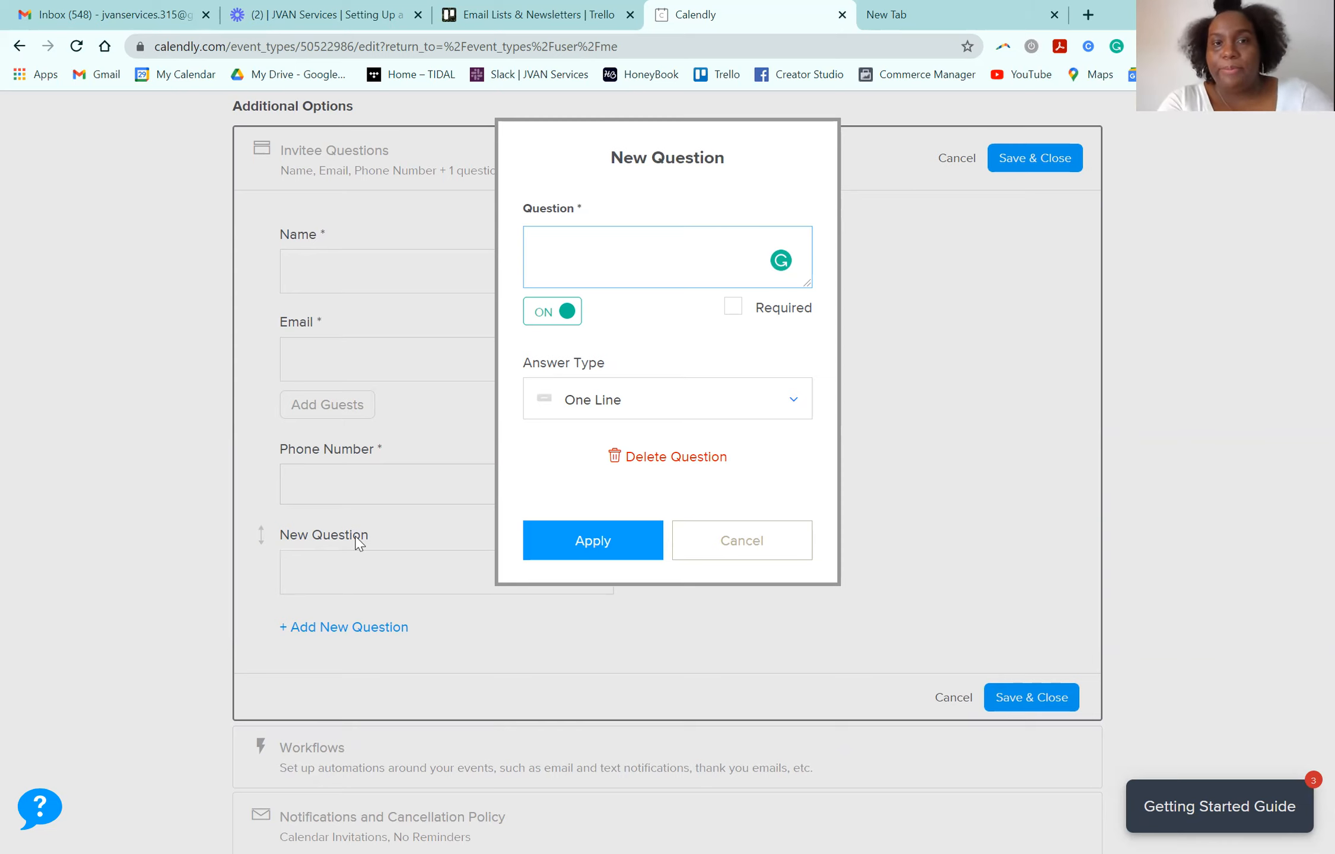
type("What's the ne")
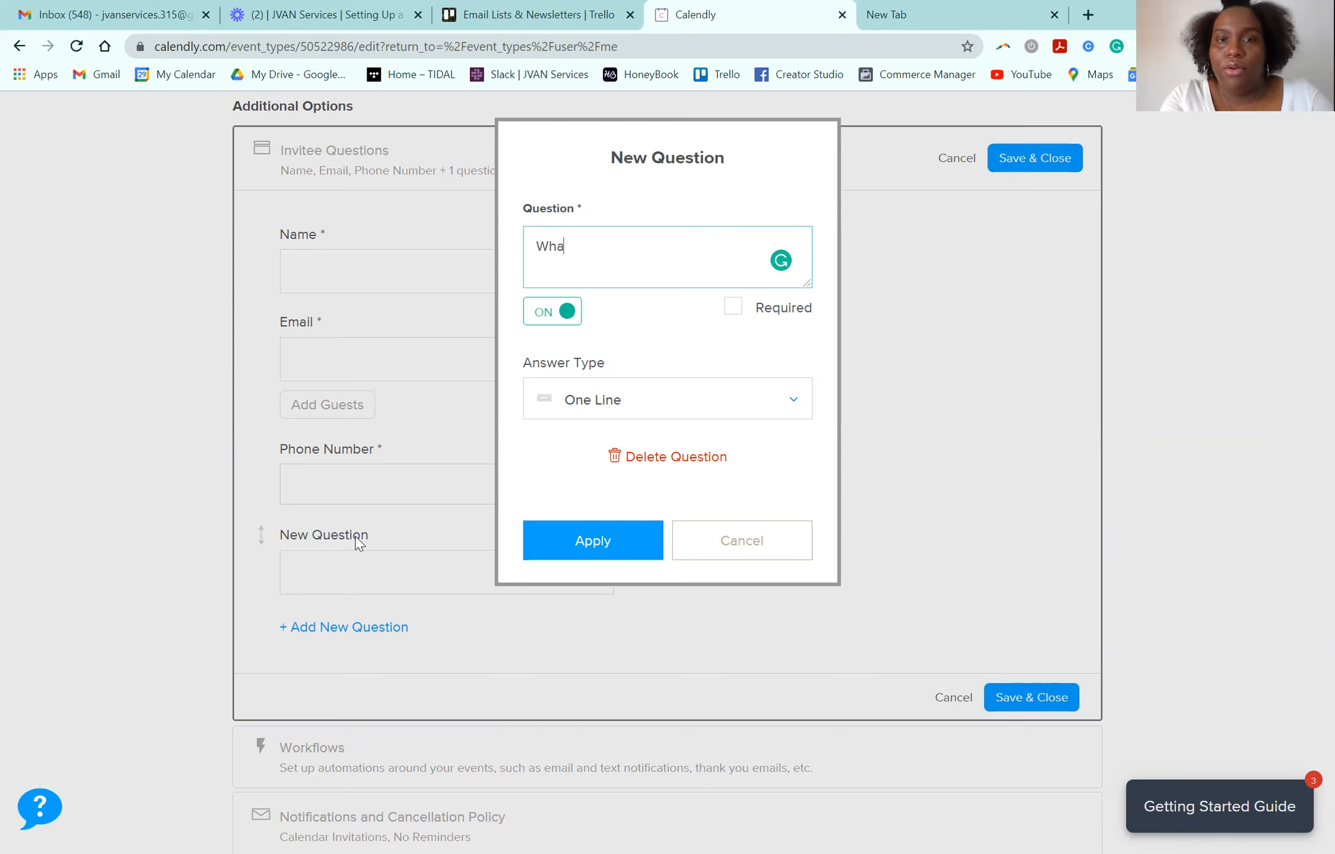
key("BackSpace")
key("BackSpace")
type("name of your business?")
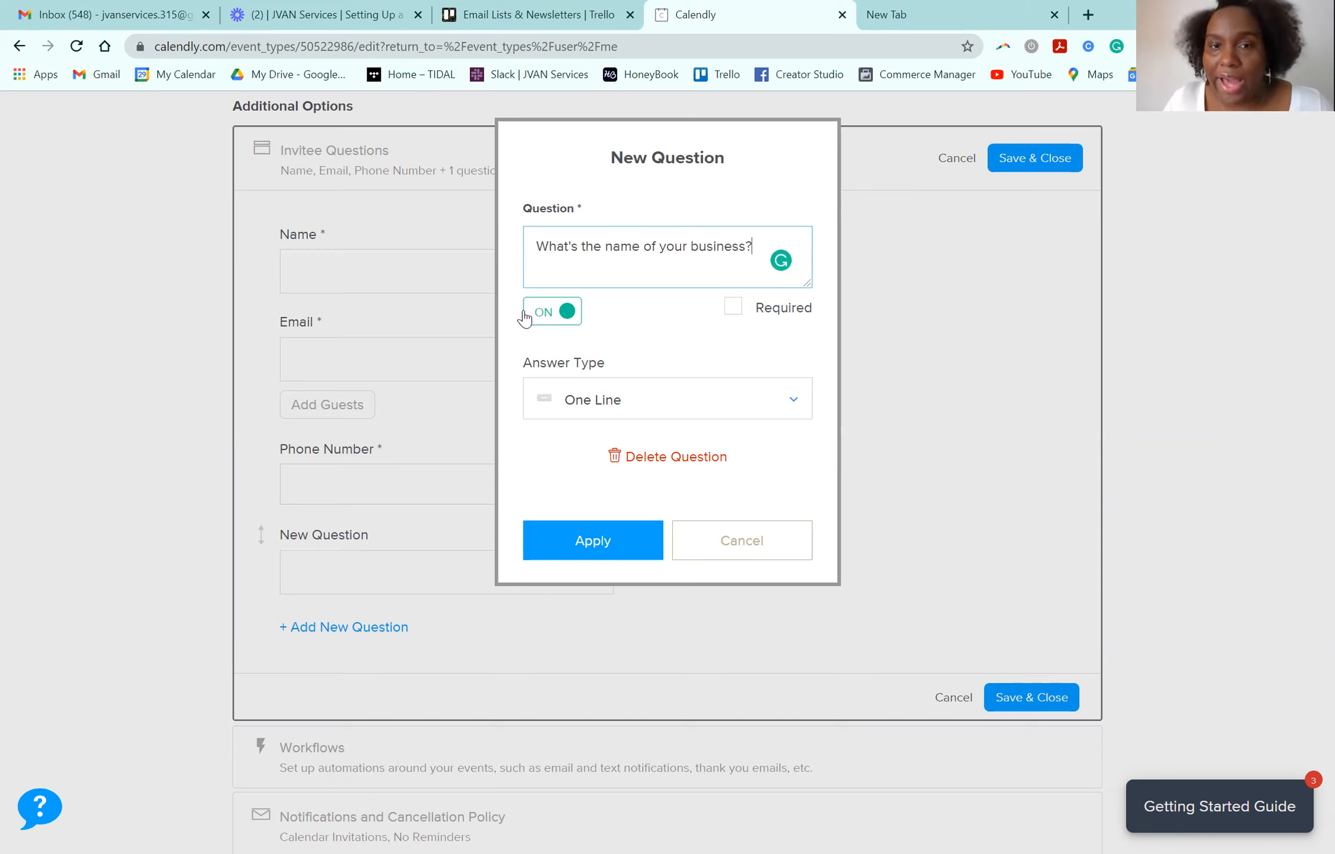
left_click(727, 313)
left_click(733, 308)
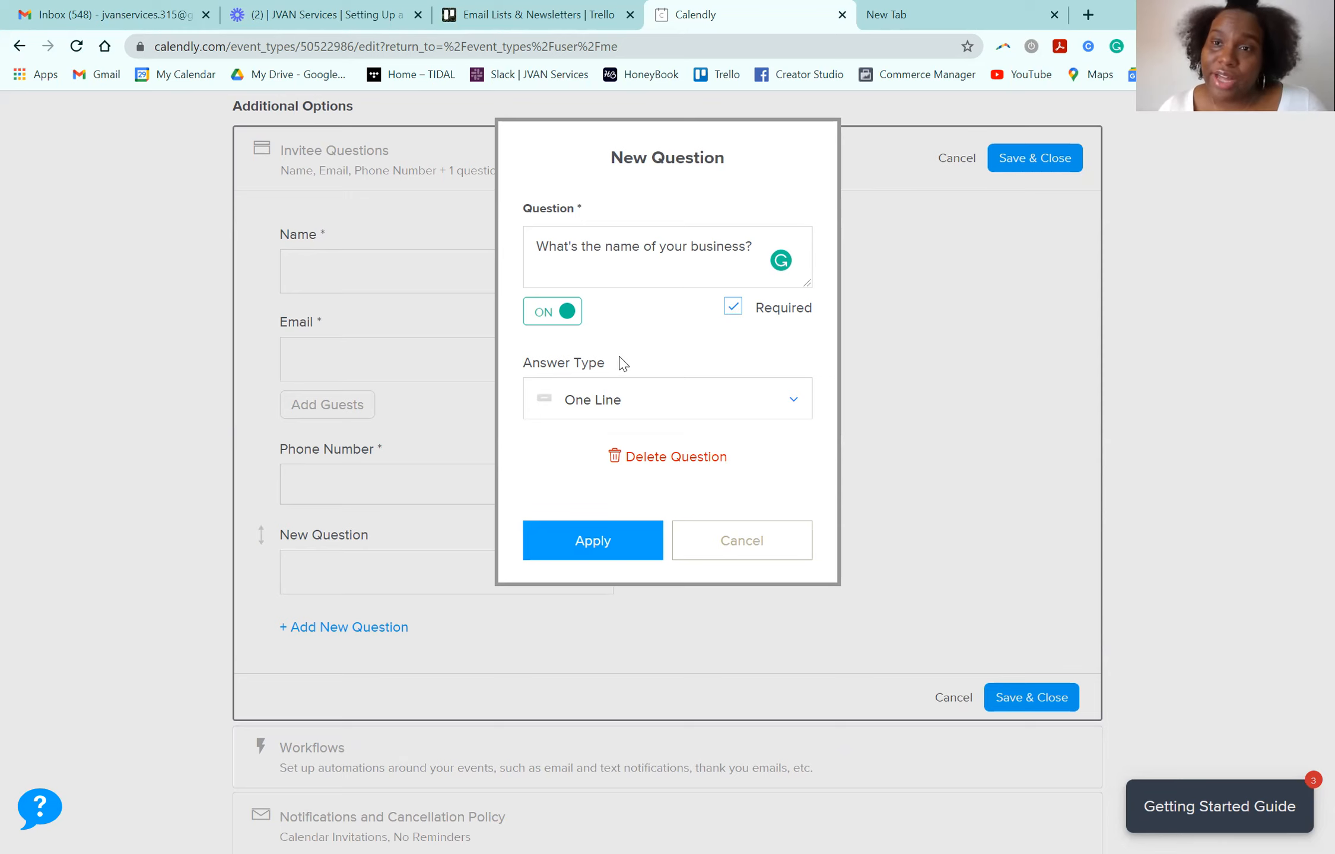
- Review the available answer types, keep One Line, and apply the business name question
left_click(685, 418)
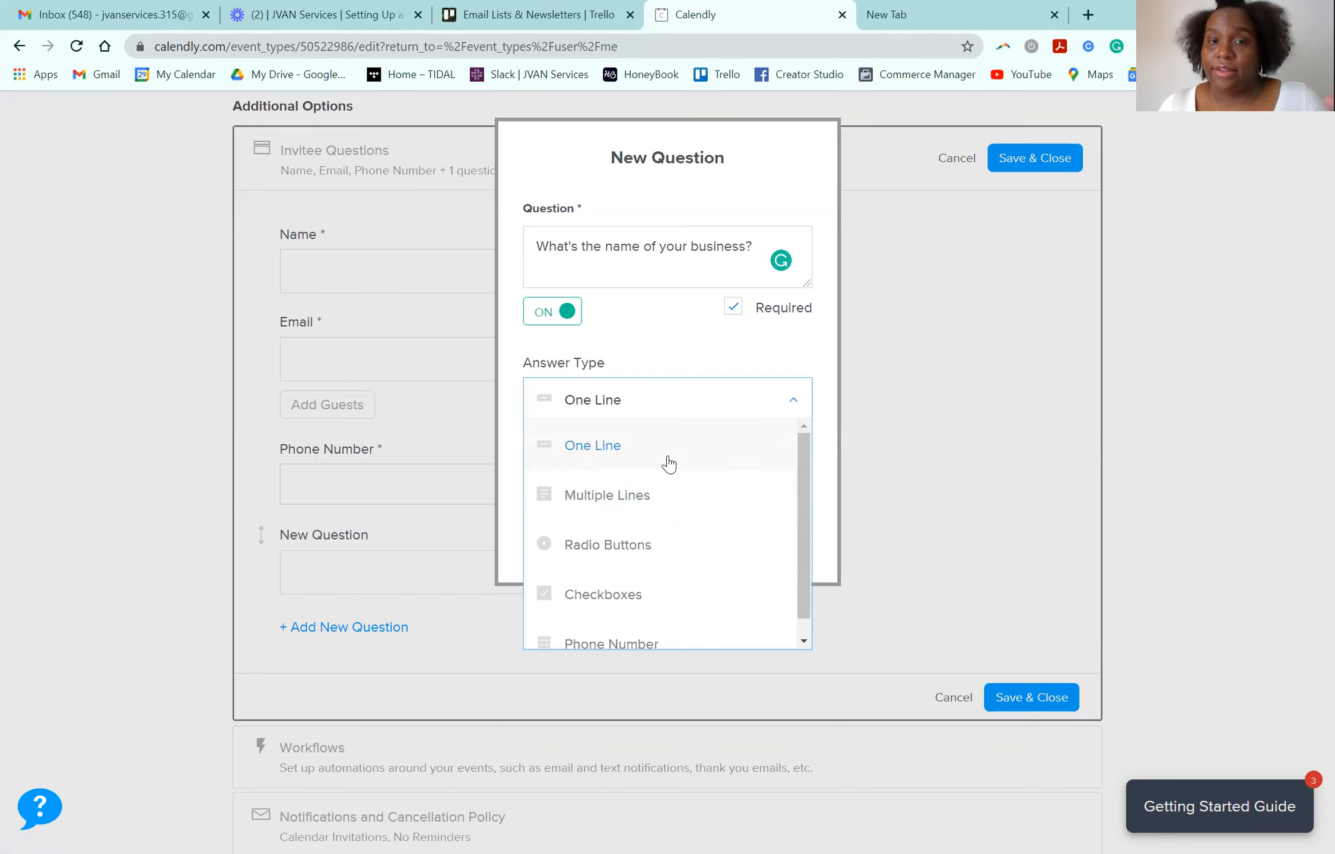
scroll(661, 545, "down", 1)
scroll(662, 545, "up", 1)
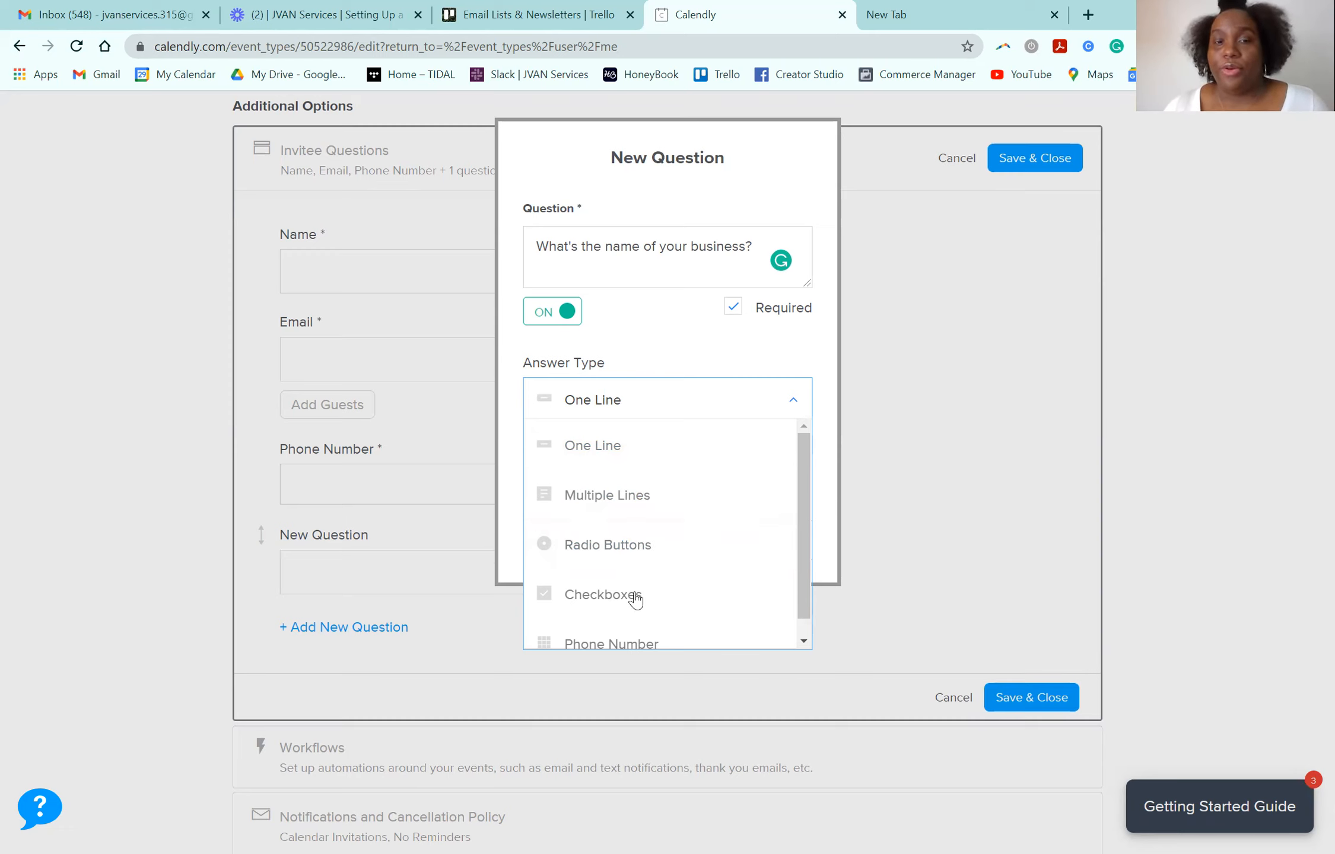
scroll(634, 596, "down", 1)
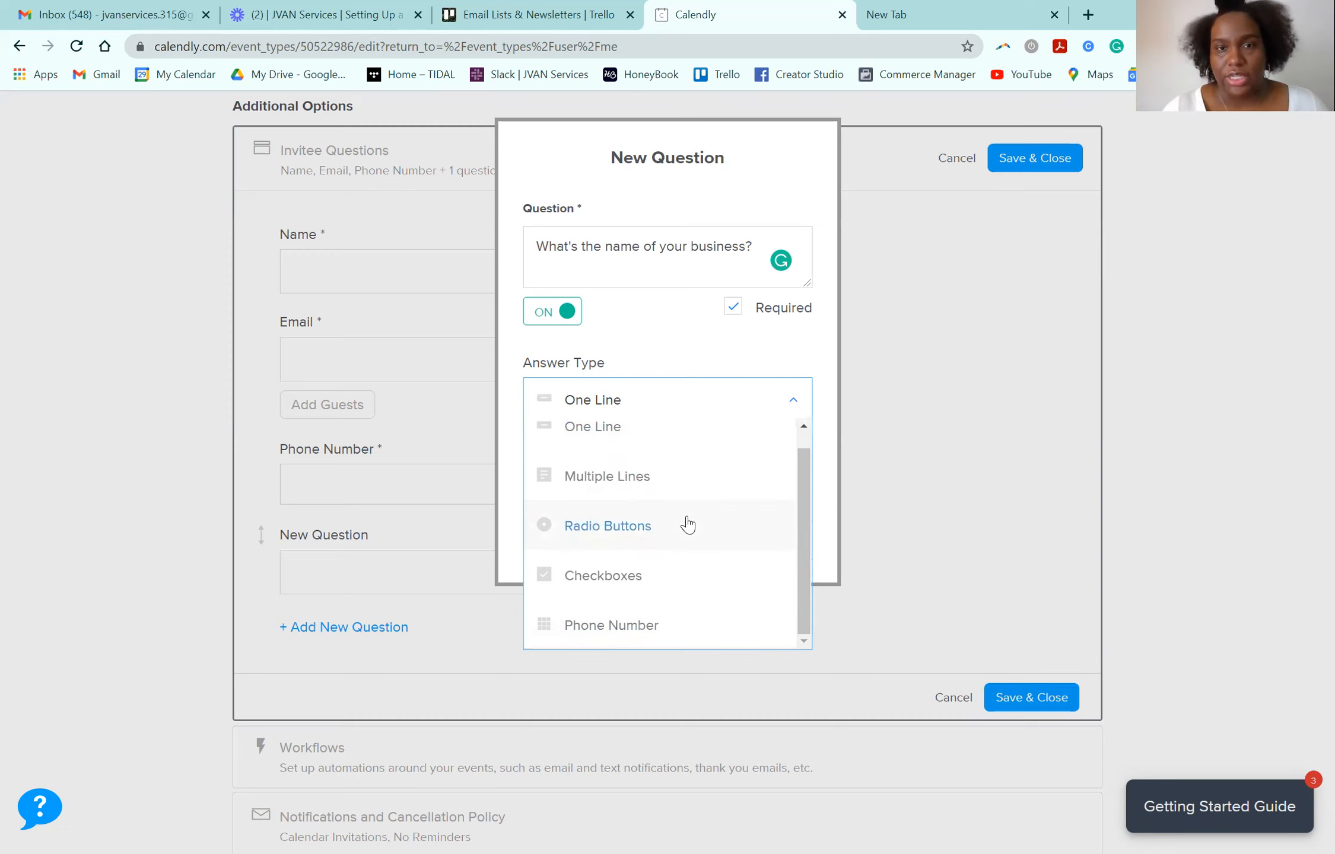
left_click(640, 323)
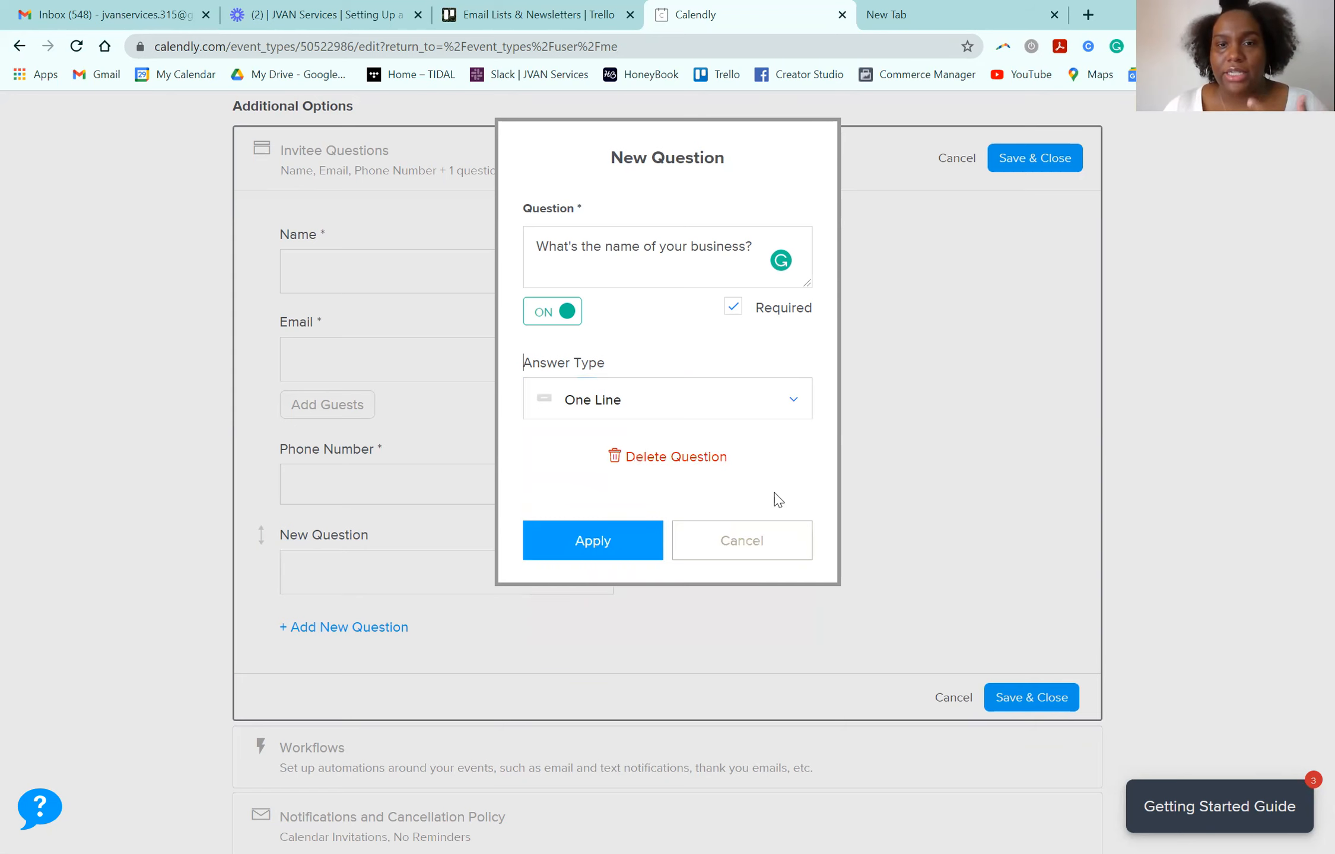
left_click(593, 540)
- Add another invitee question reading "Do you have any team members in your business?"
scroll(531, 539, "down", 3)
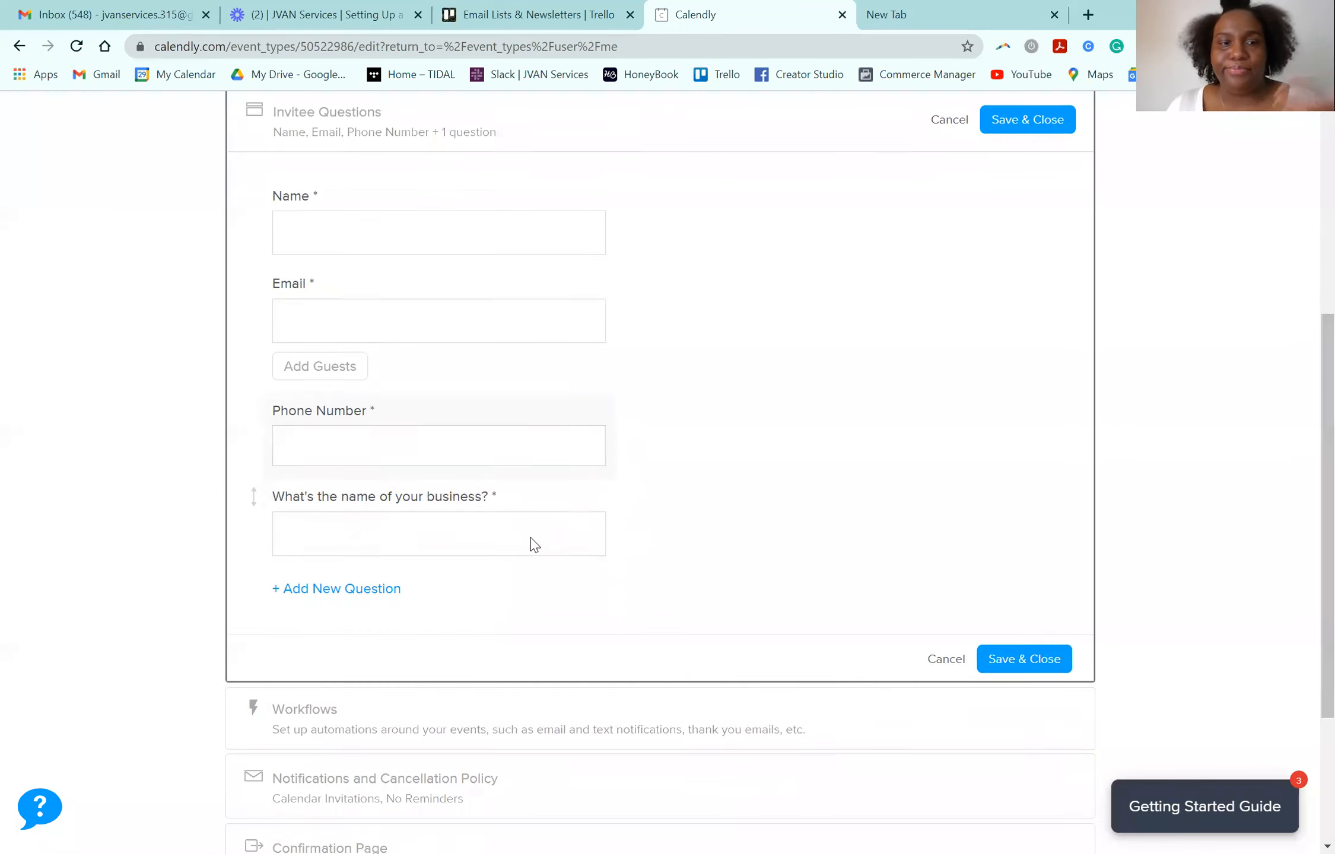
left_click(372, 454)
type("Do")
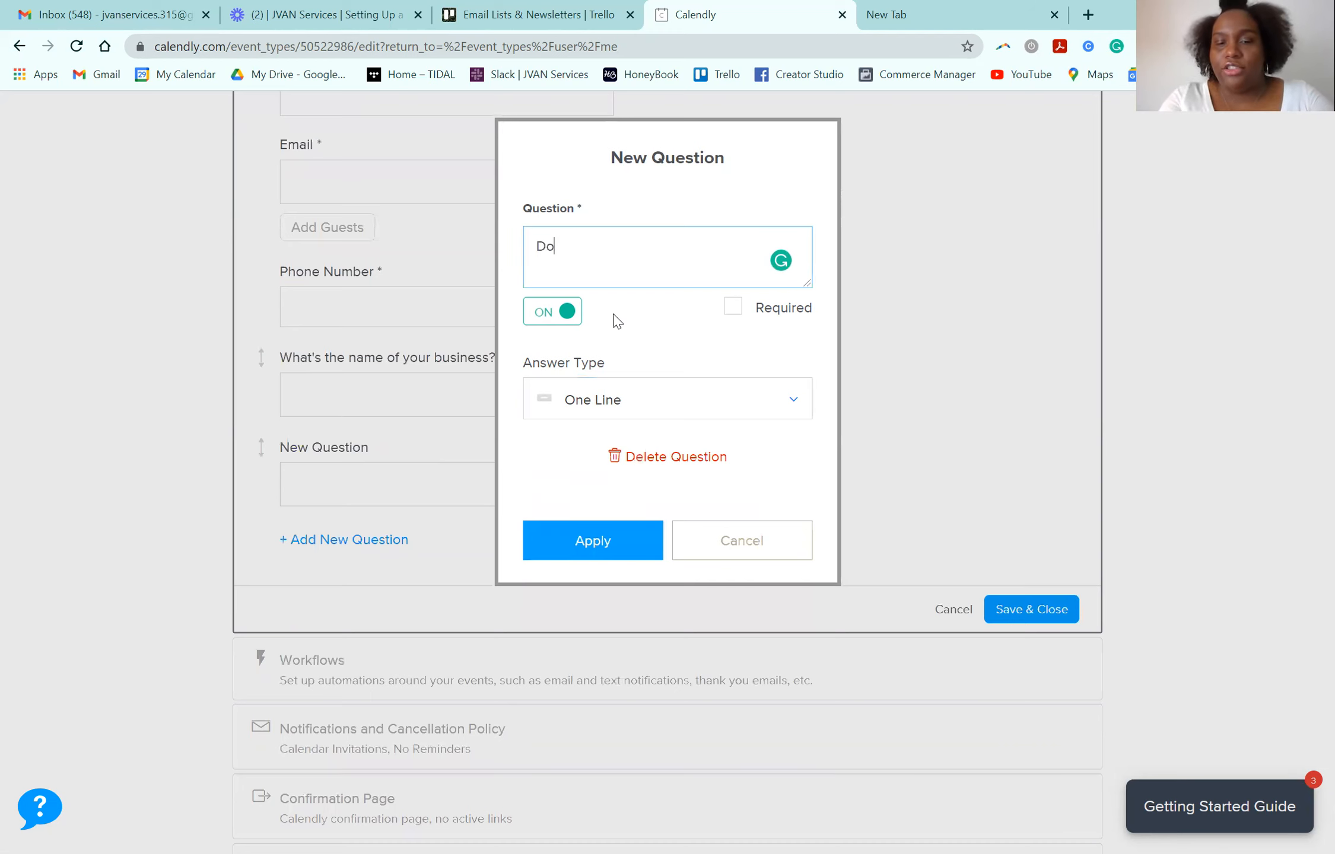
type(" you have any ")
type("one")
key("BackSpace")
key("BackSpace")
key("BackSpace")
key("BackSpace")
type("team ")
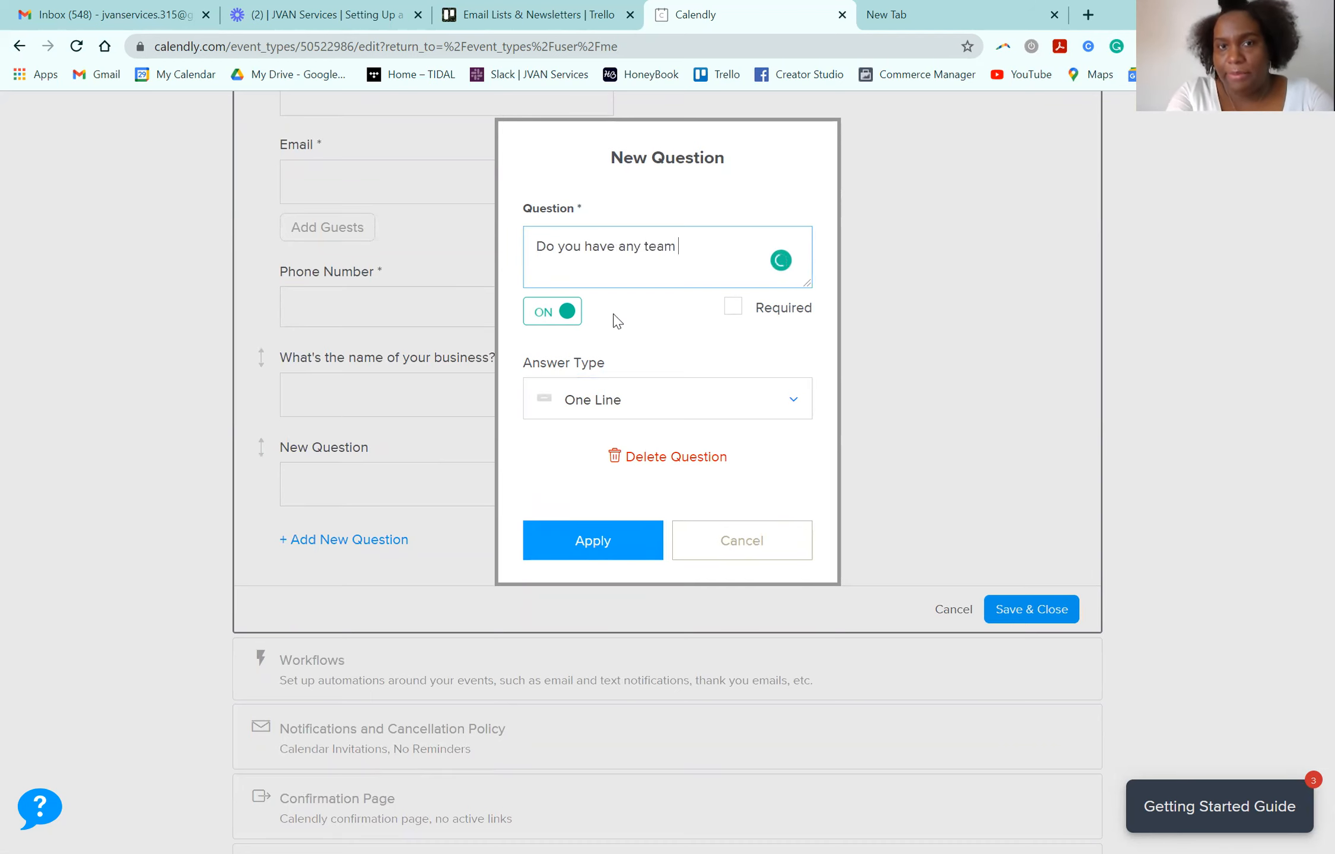
type("members in you rbusines")
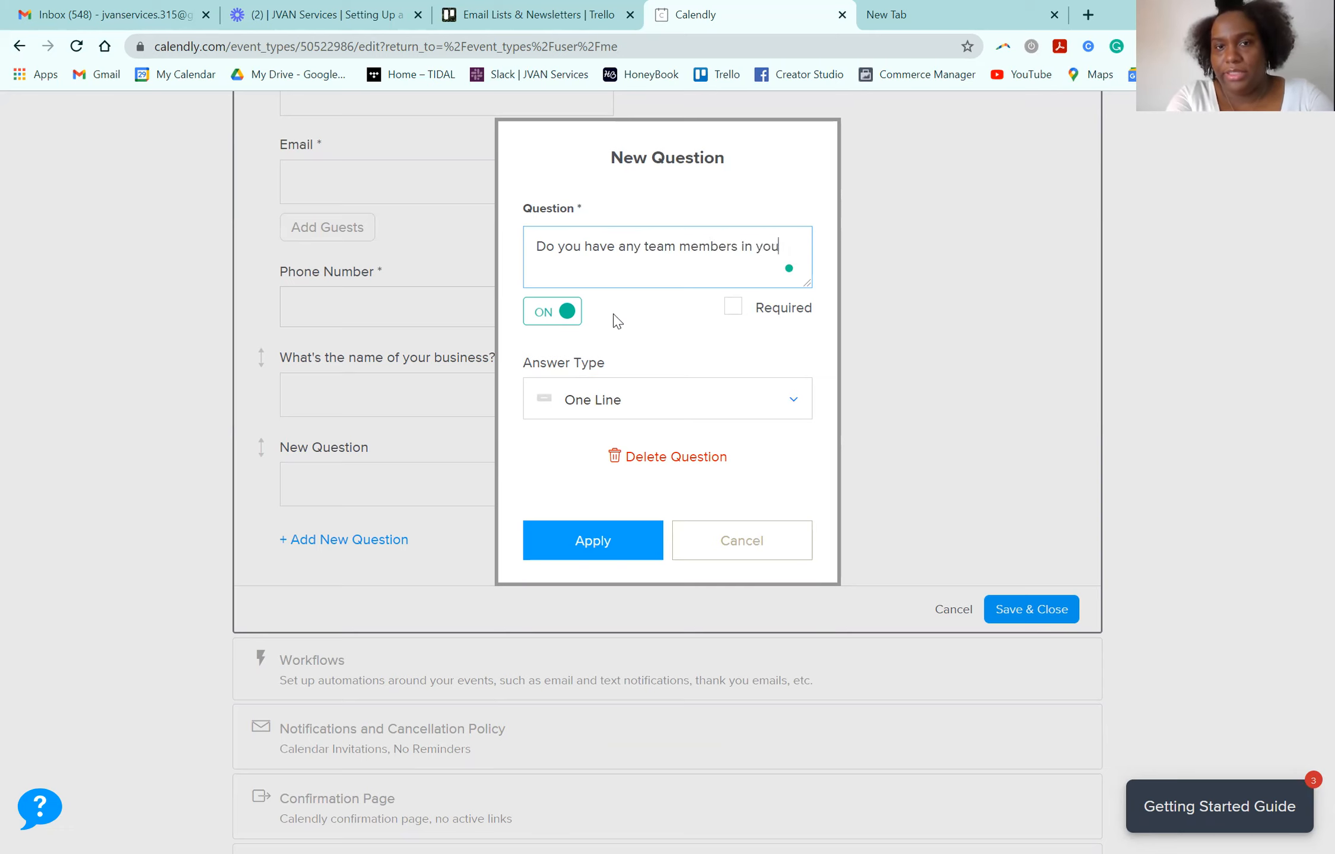
key("BackSpace")
key("BackSpace")
key("BackSpace")
key("BackSpace")
key("BackSpace")
key("BackSpace")
key("BackSpace")
key("BackSpace")
key("BackSpace")
type("r business?")
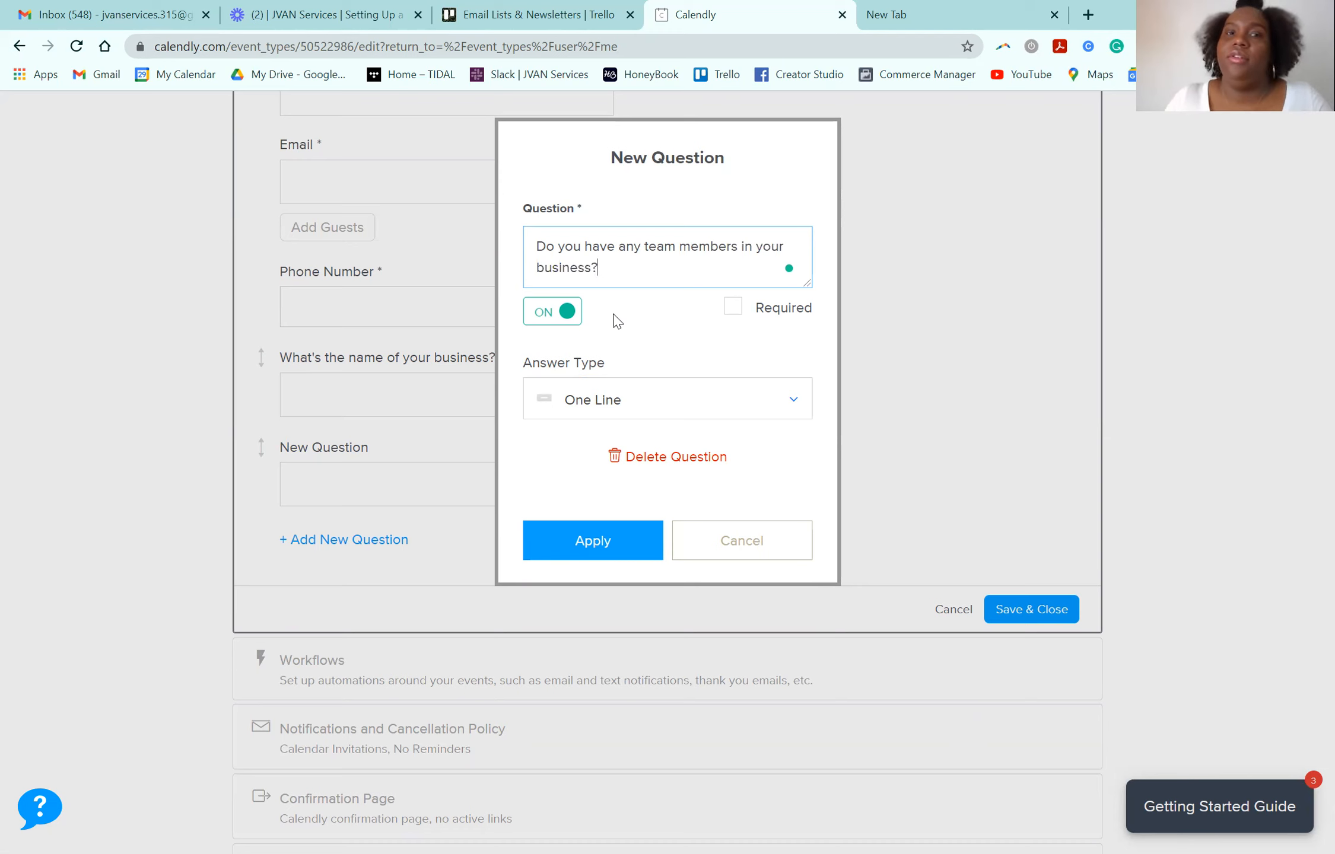
- Make the team members question required and set its answer type to Radio Buttons
left_click(736, 309)
left_click(724, 388)
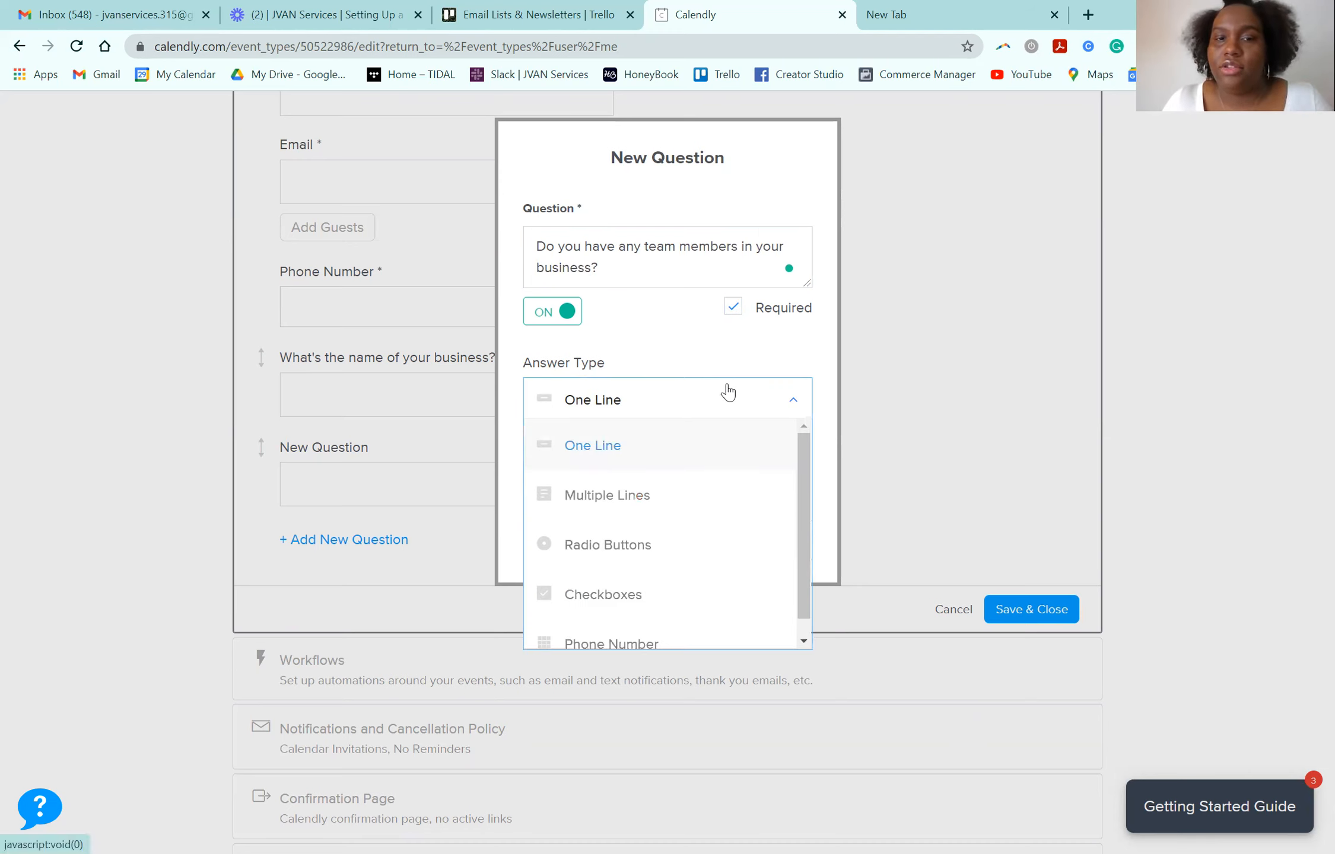
left_click(646, 537)
- Enter Yes and No as the only fixed answers, include the "other" option, and apply the team members question
left_click(607, 525)
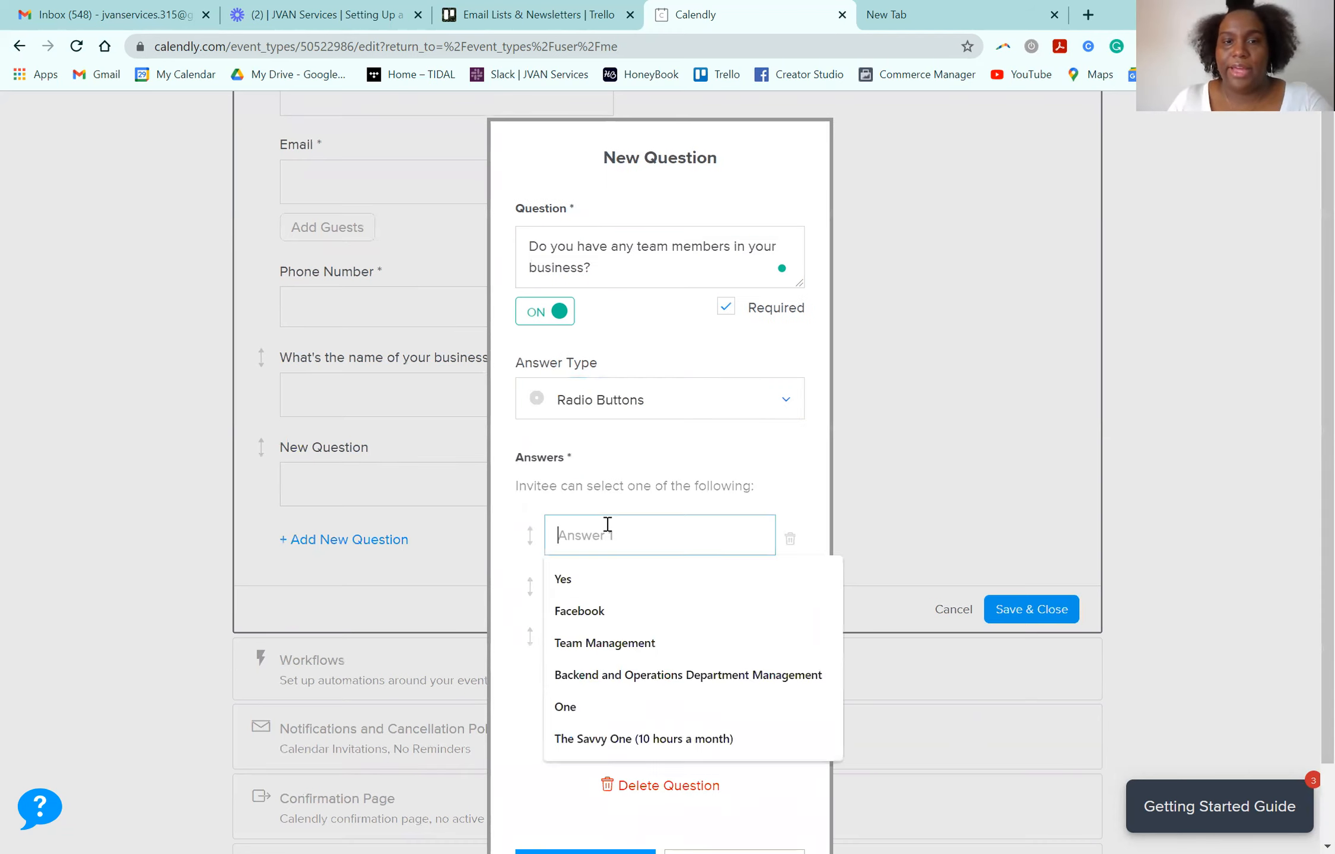
type("Yes")
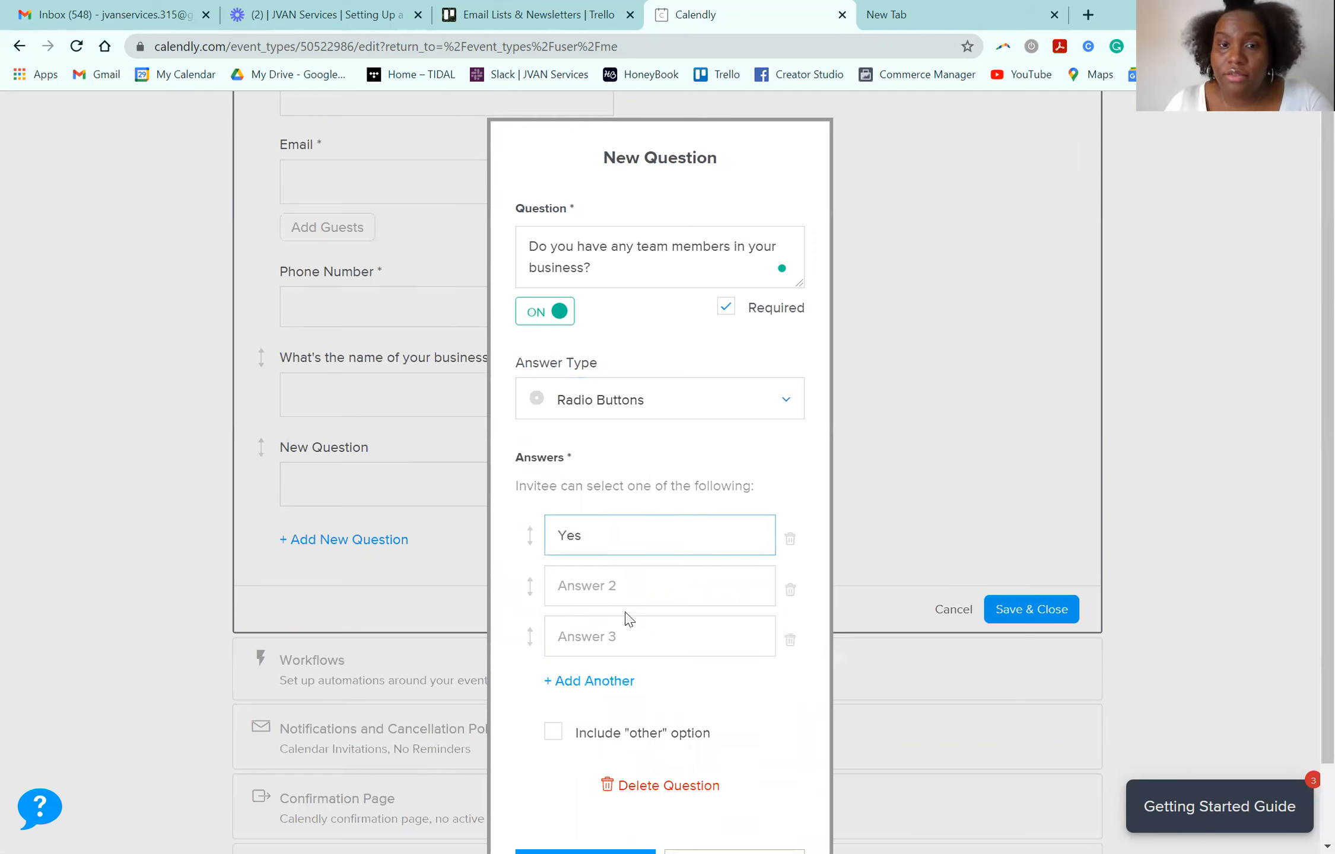
left_click(647, 585)
type("No")
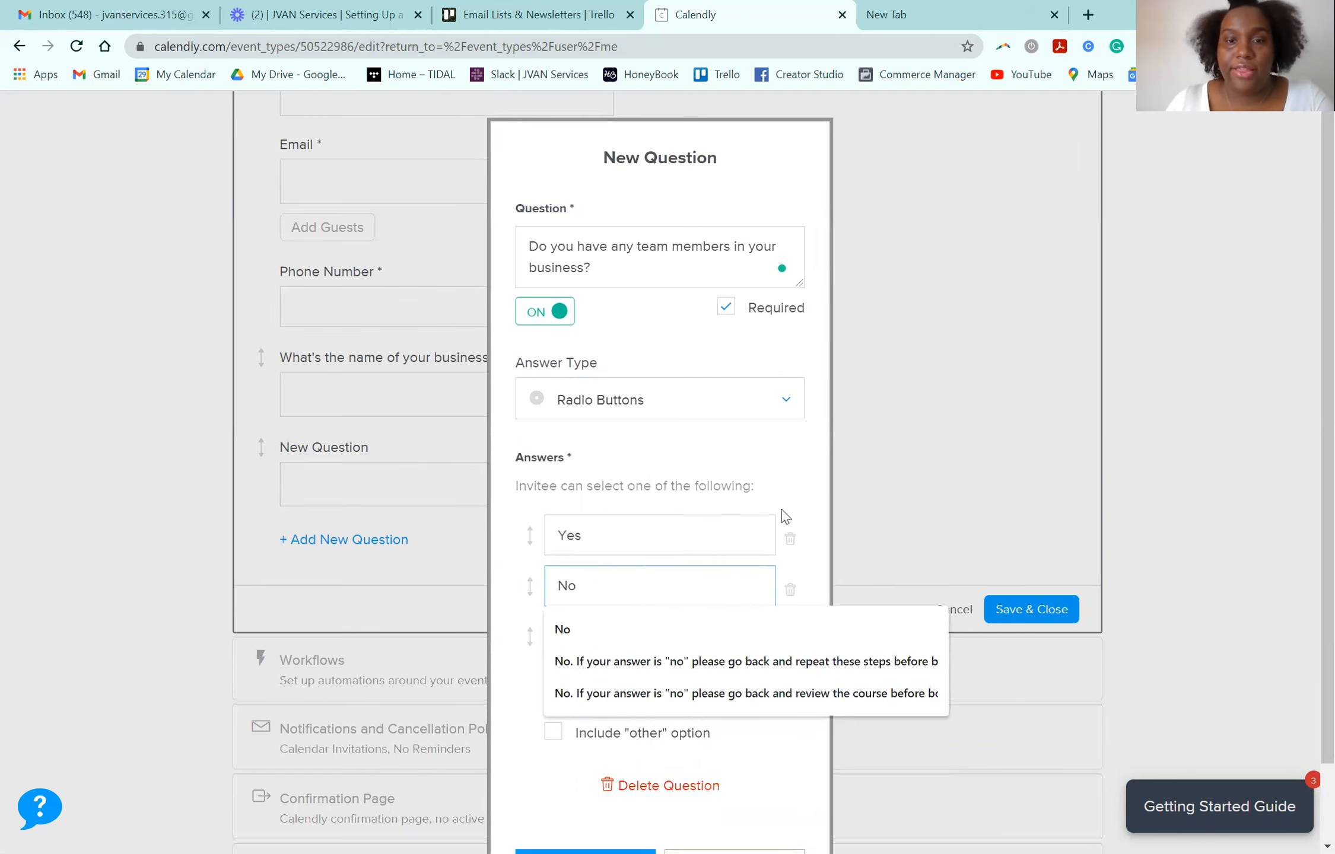
left_click(810, 493)
left_click(790, 640)
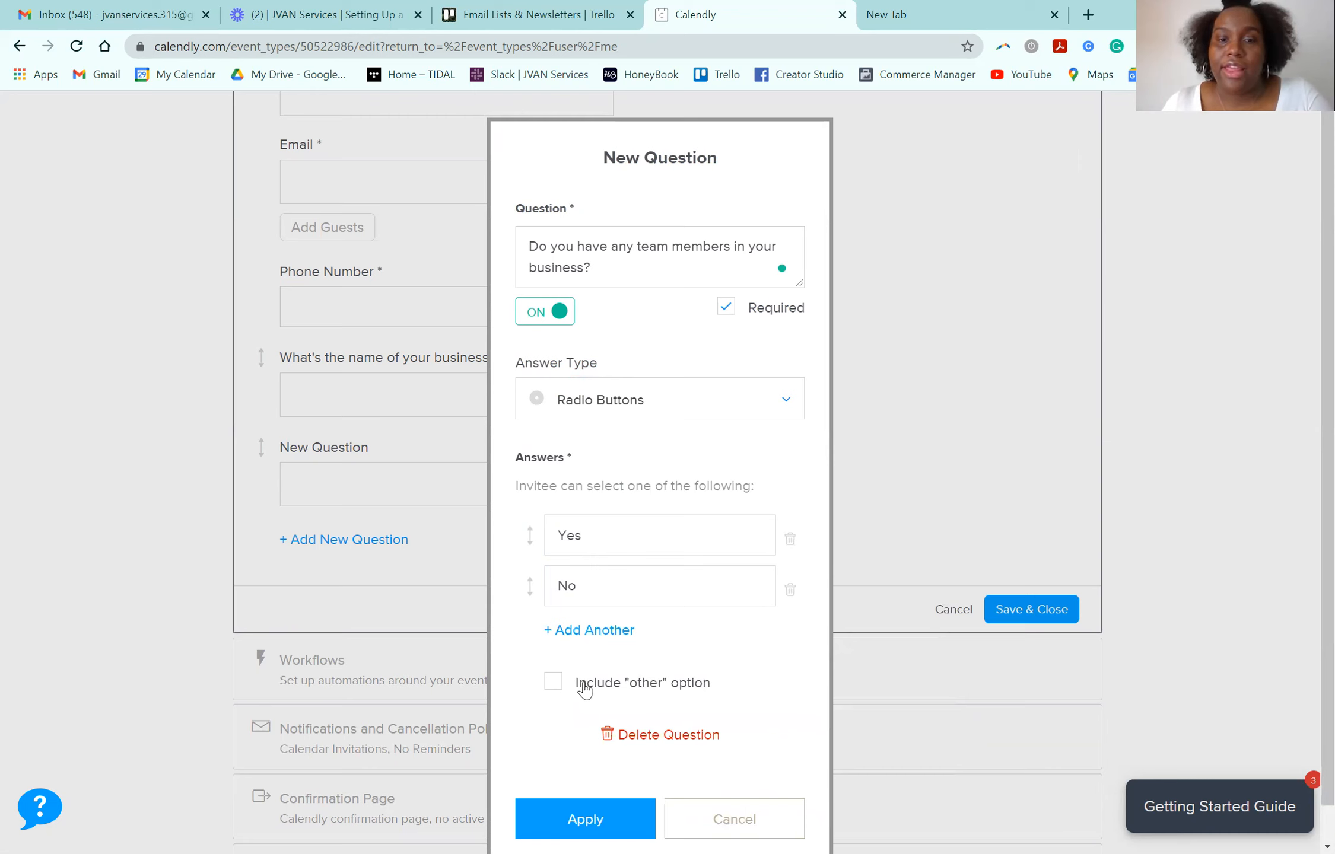
left_click(553, 683)
left_click(644, 828)
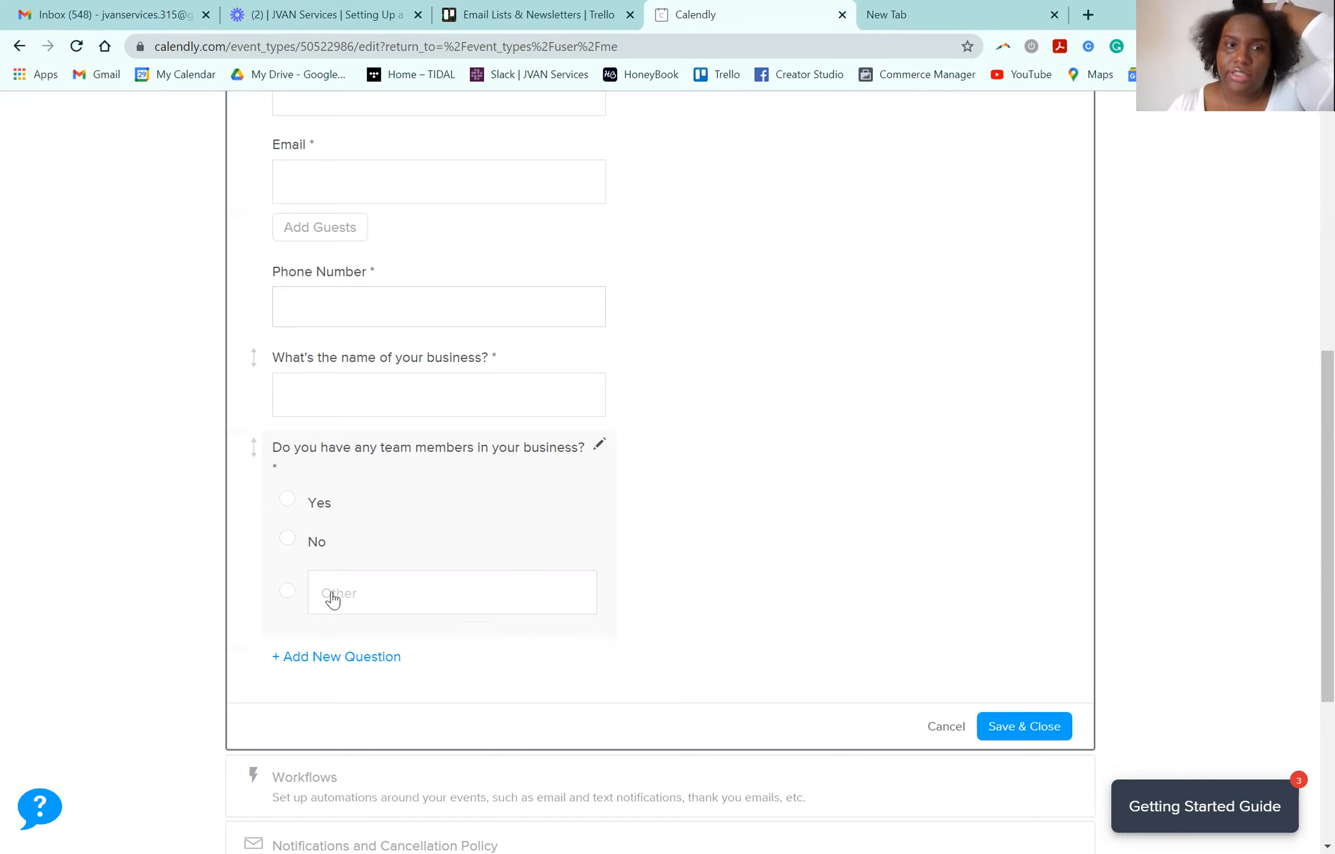
- Add another invitee question reading "Do you have any allergies?"
left_click(376, 659)
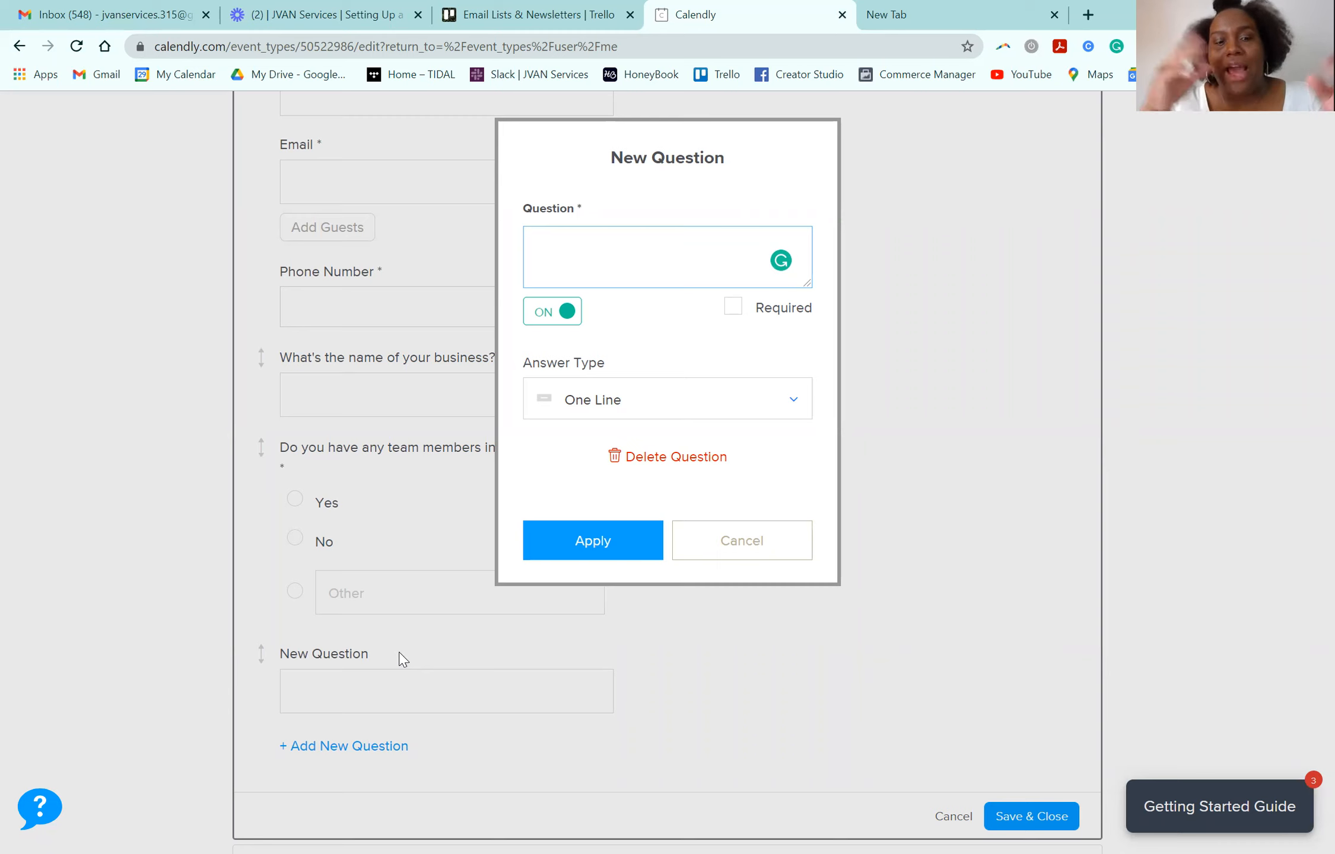
type("Do you have ")
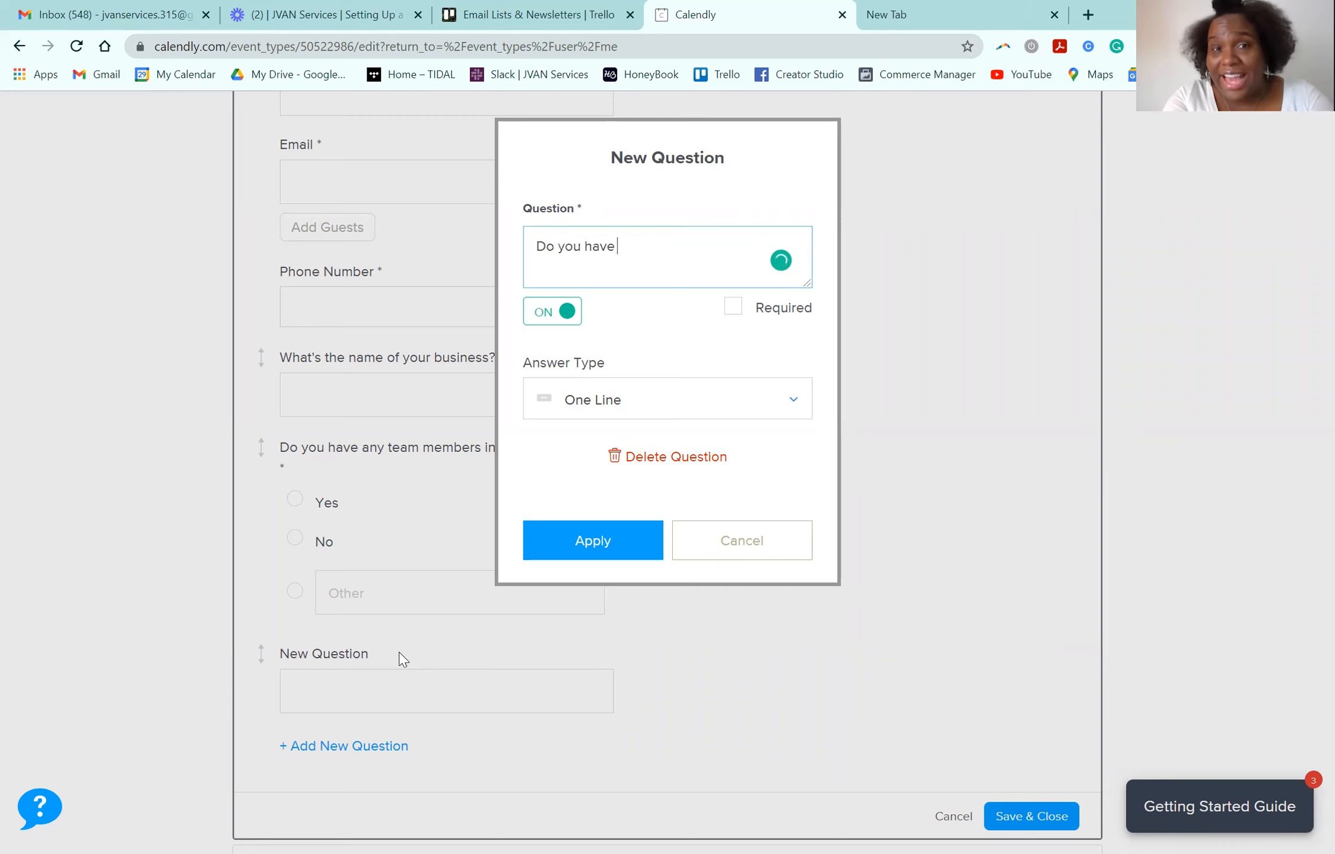
type("any allerfy")
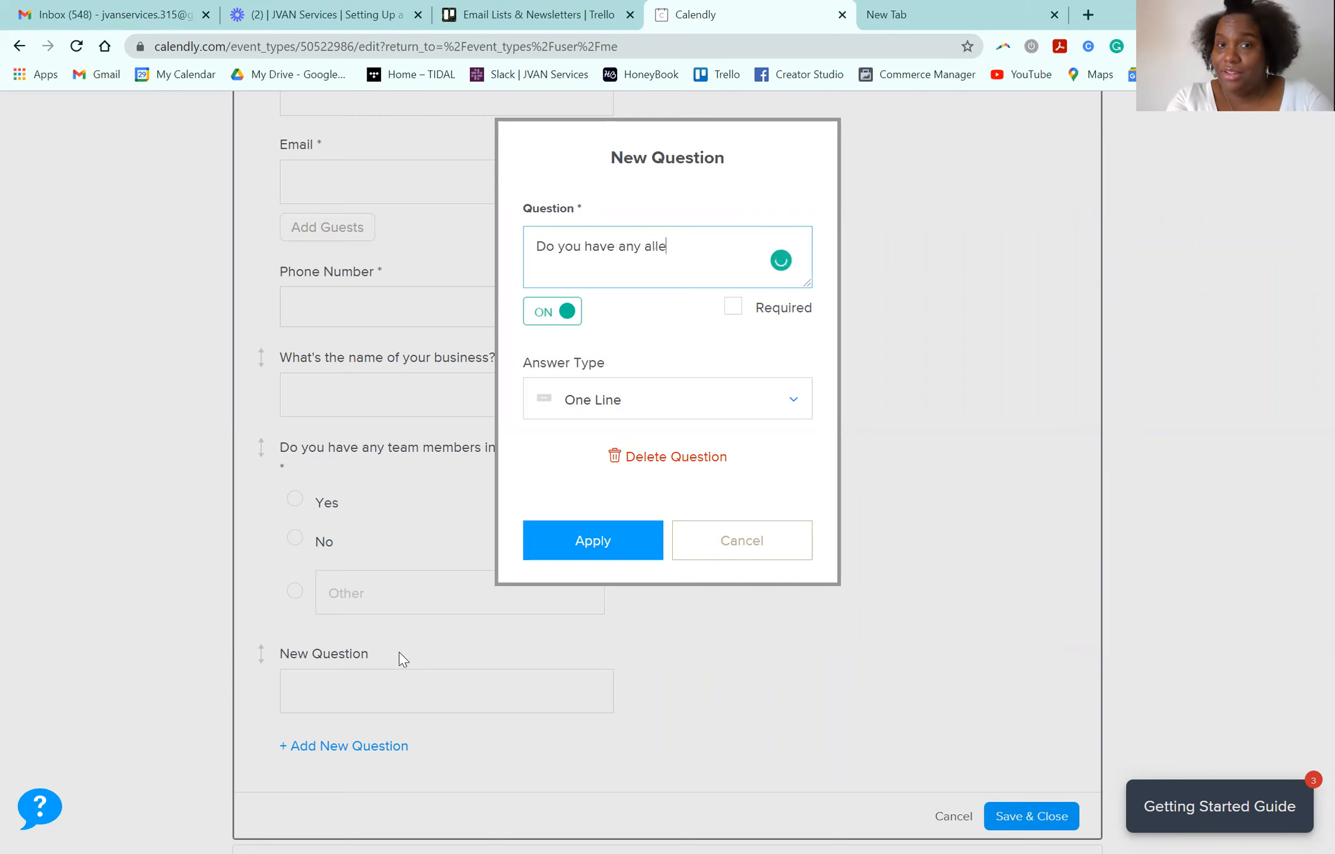
key("BackSpace")
type("gieS?")
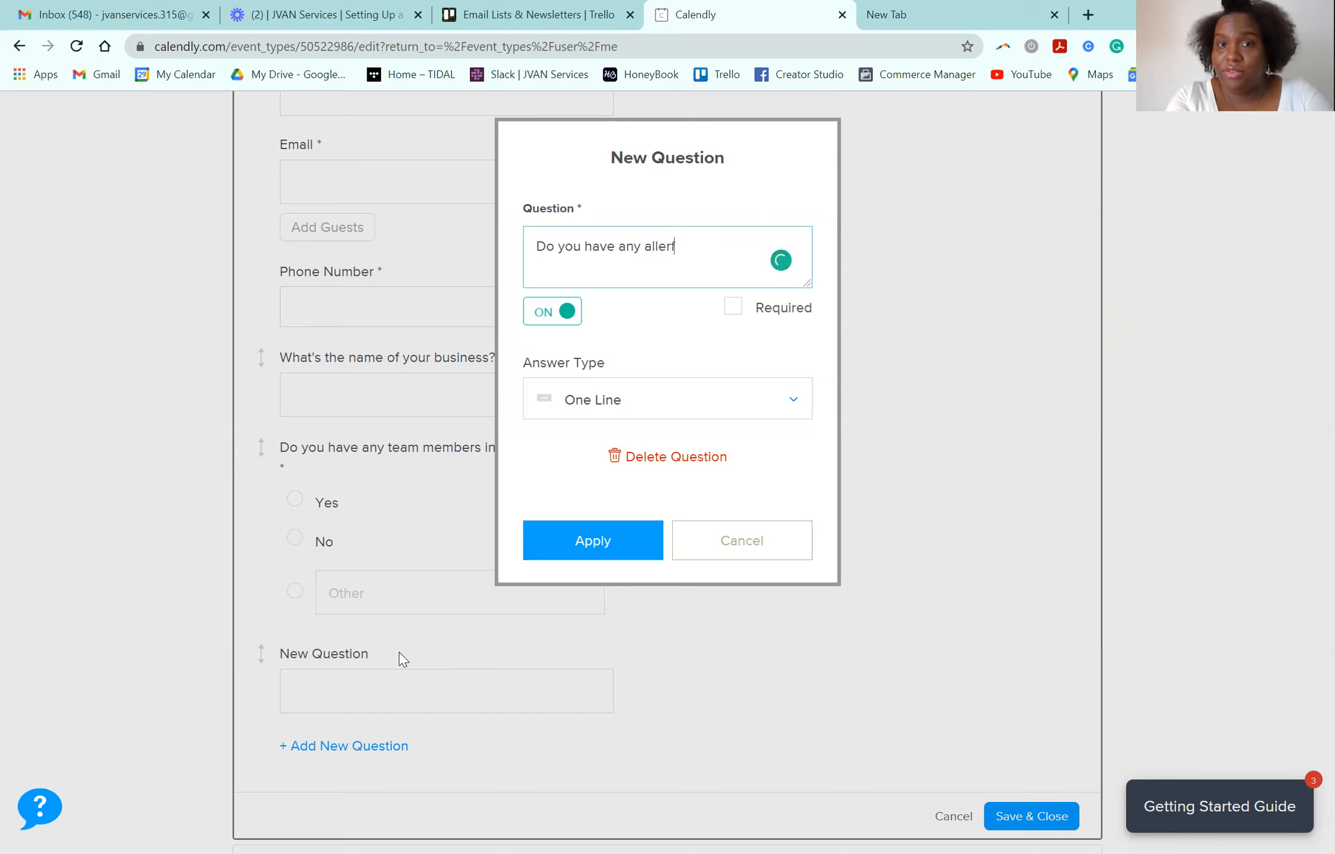
key("BackSpace")
key("BackSpace")
type("s?")
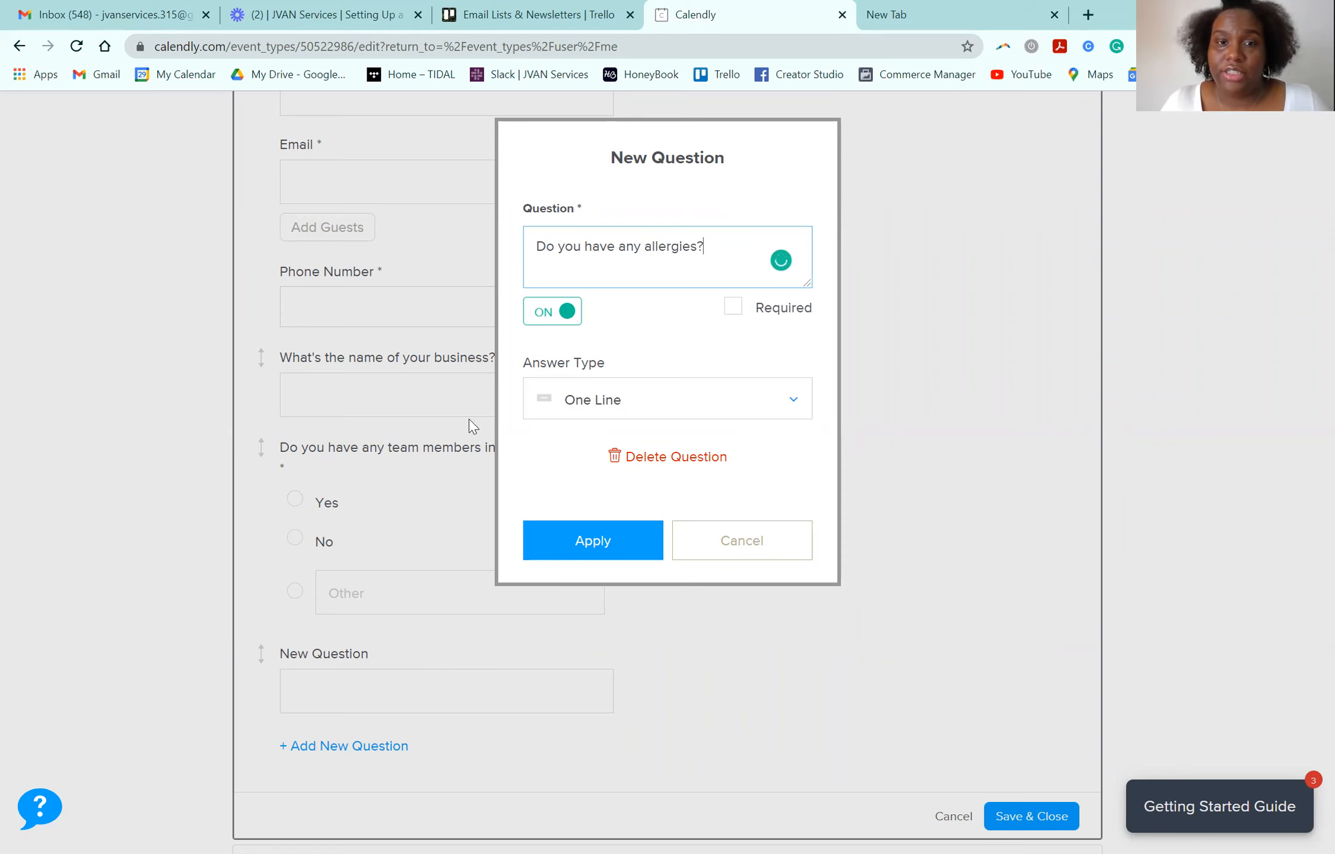
- Set the allergies question's answer type to Radio Buttons with the answers Yes and No
left_click(678, 389)
left_click(648, 541)
left_click(649, 534)
type("Yes")
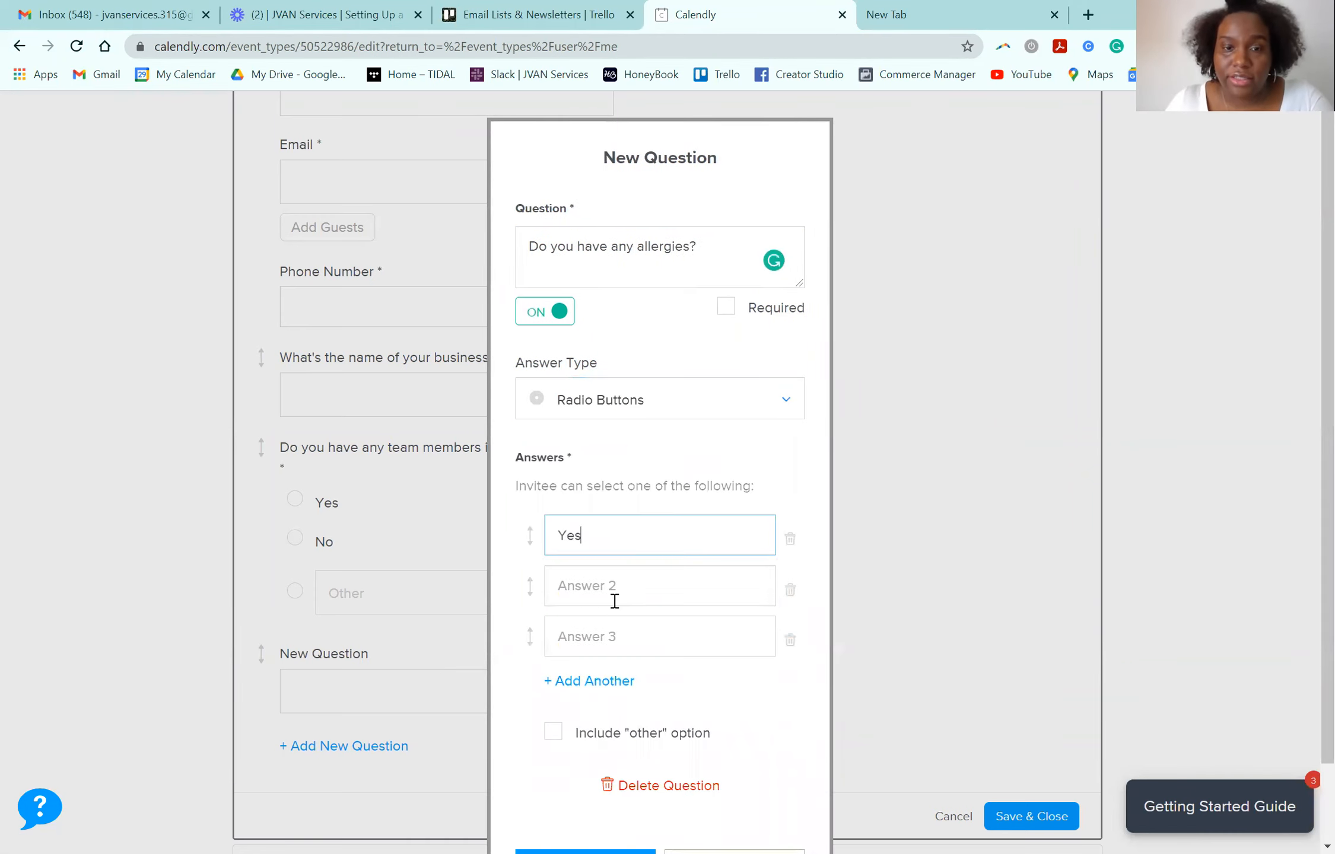
left_click(619, 585)
type("No")
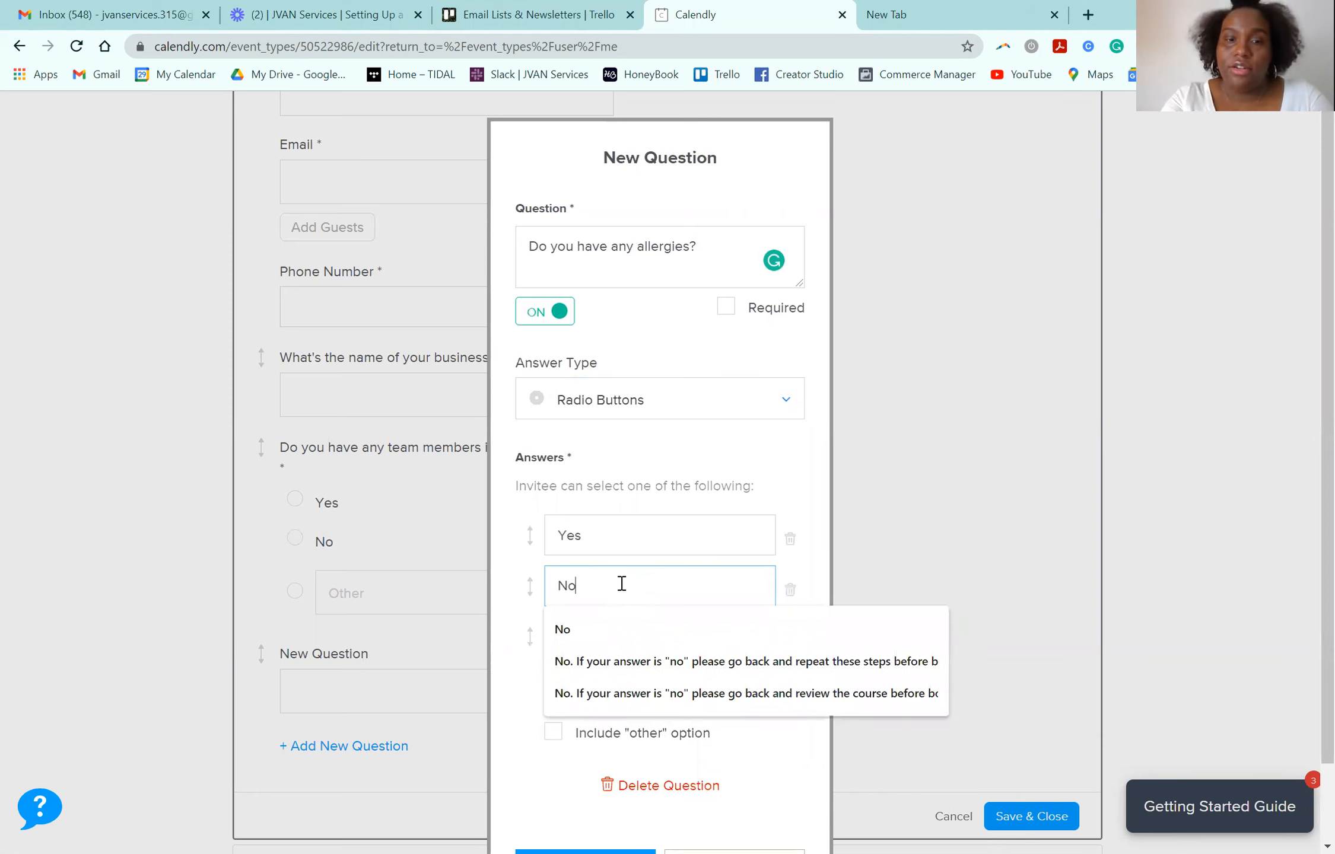
- Make the allergies question required, remove its empty third answer and apply the question
left_click(735, 310)
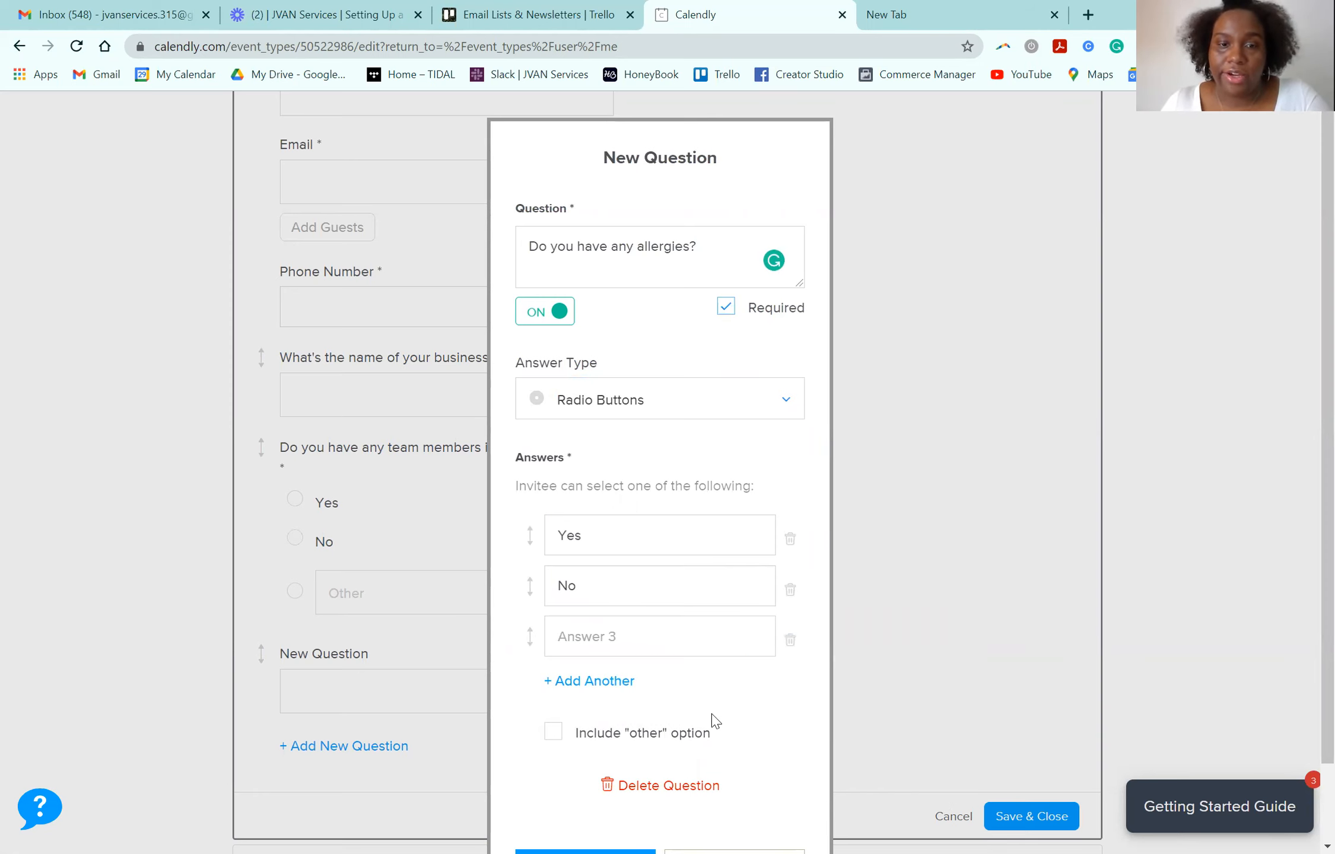
left_click(789, 639)
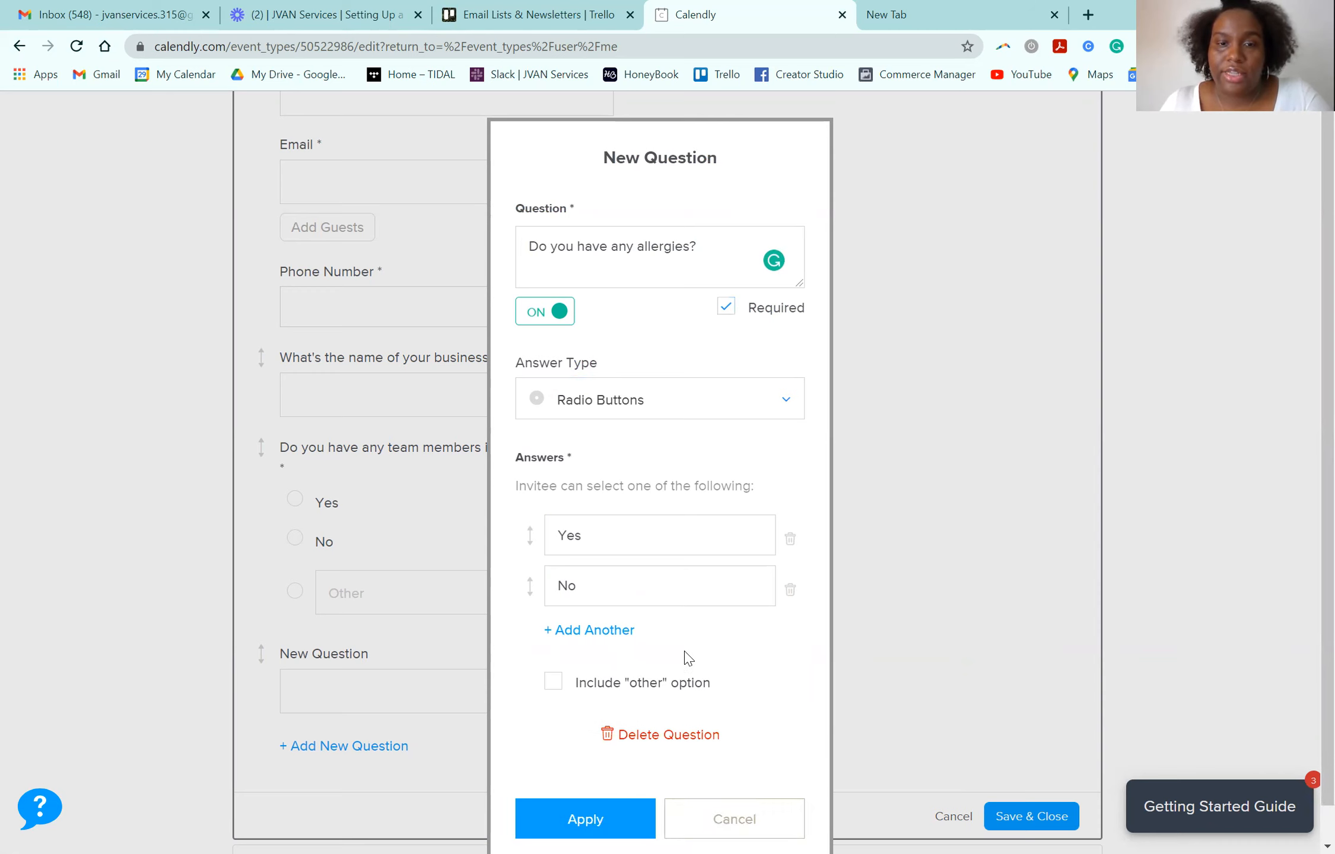
scroll(676, 673, "down", 1)
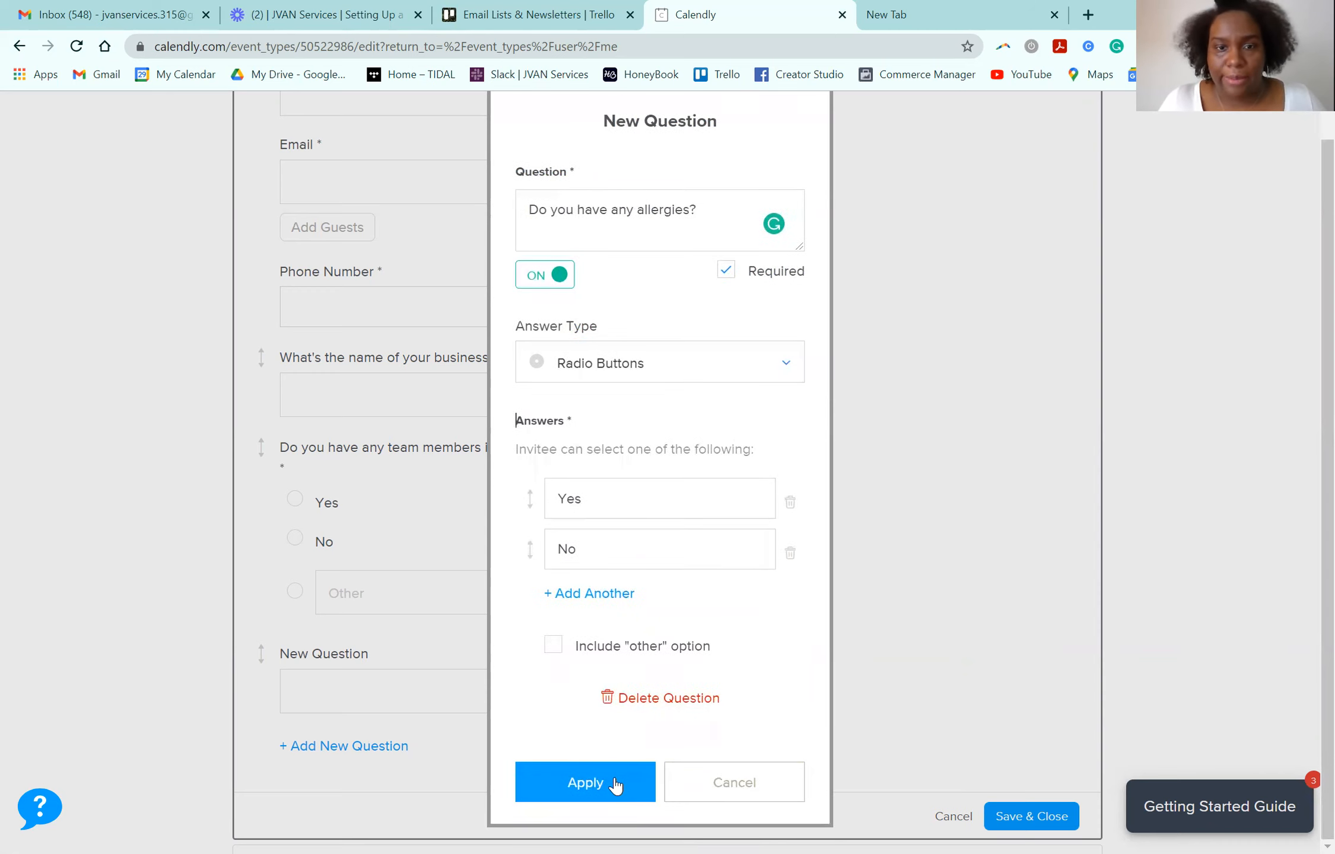
left_click(615, 785)
scroll(658, 617, "down", 3)
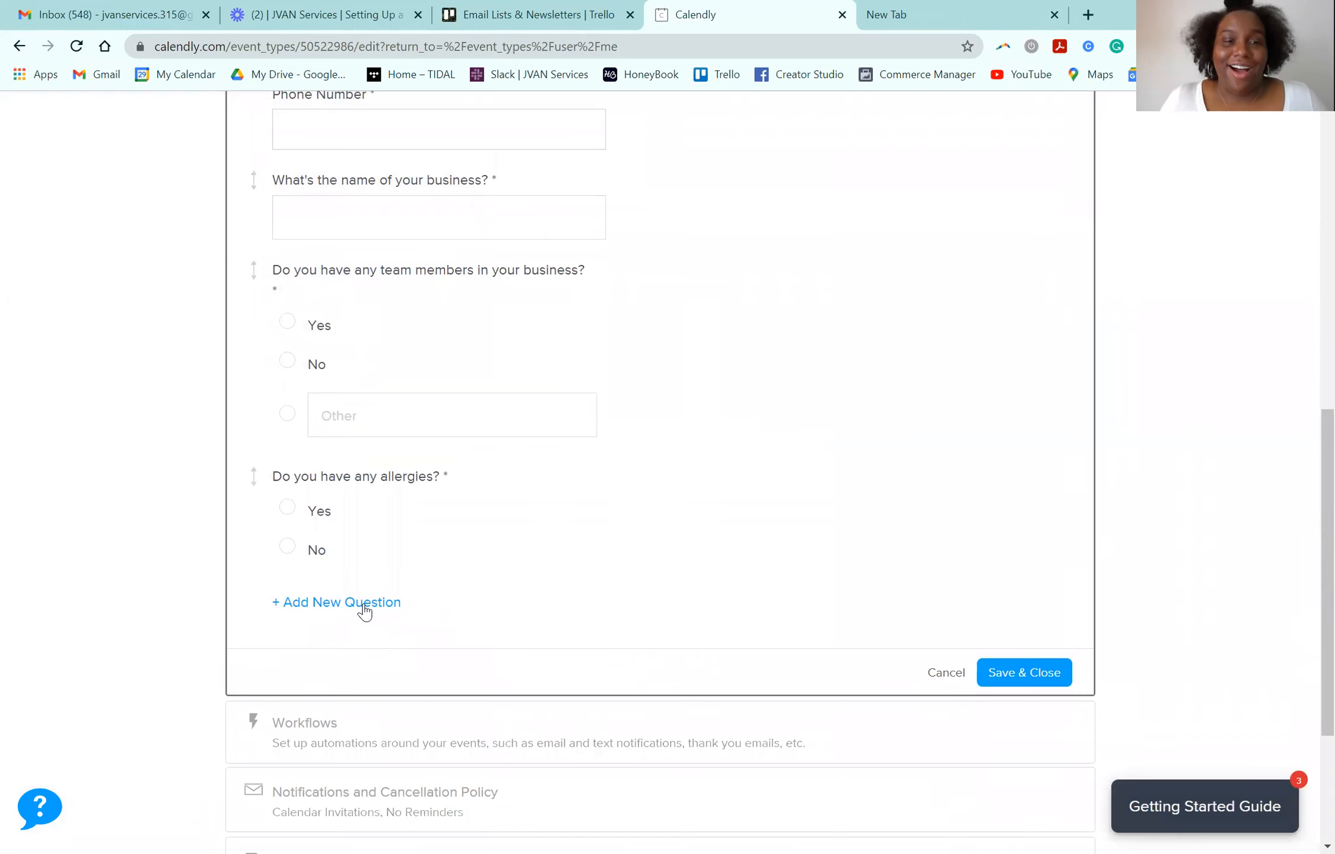
- Add another invitee question reading "If you answered "yes" to the question above, please list all of your allergies below."
left_click(361, 603)
type("If you answere")
key("BackSpace")
type("ed")
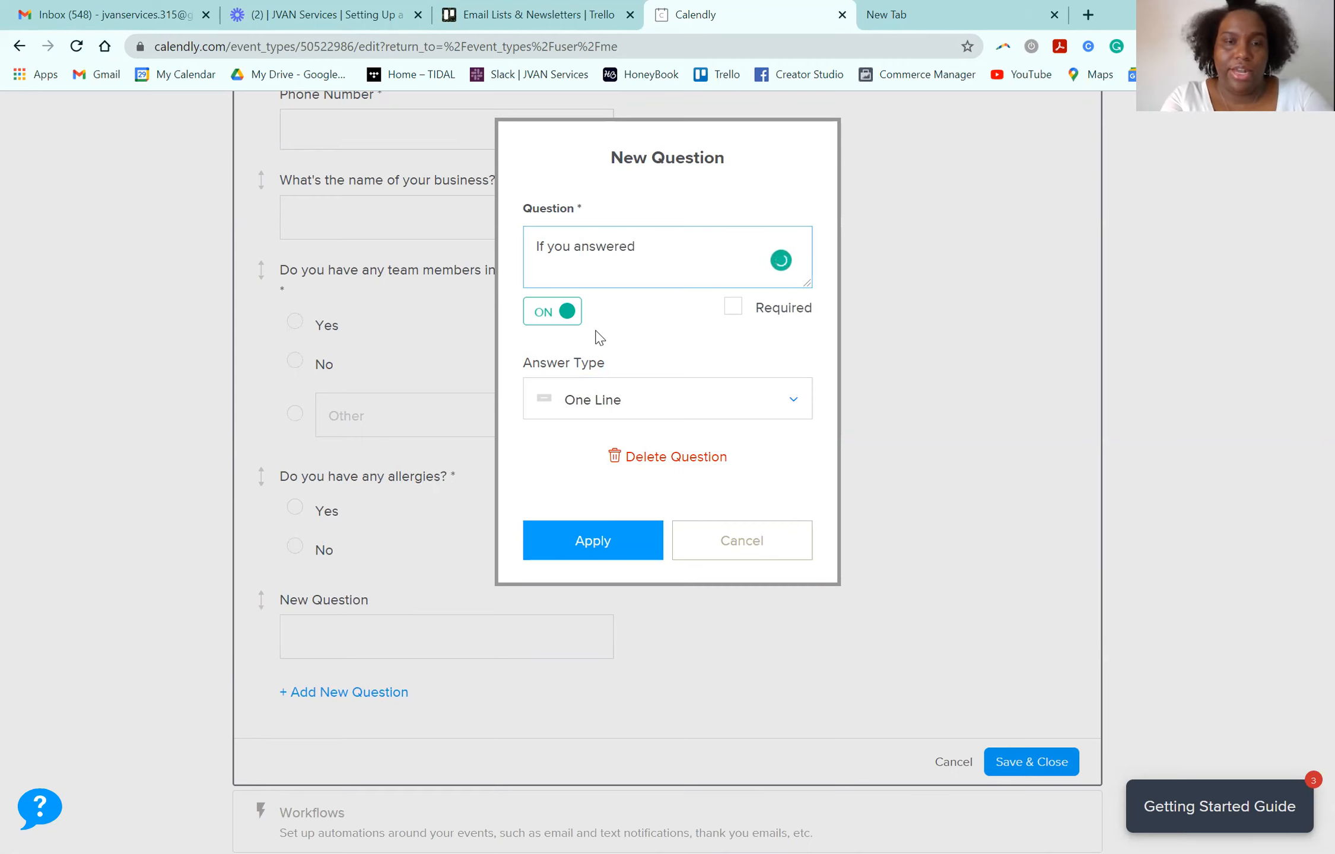
type("\"")
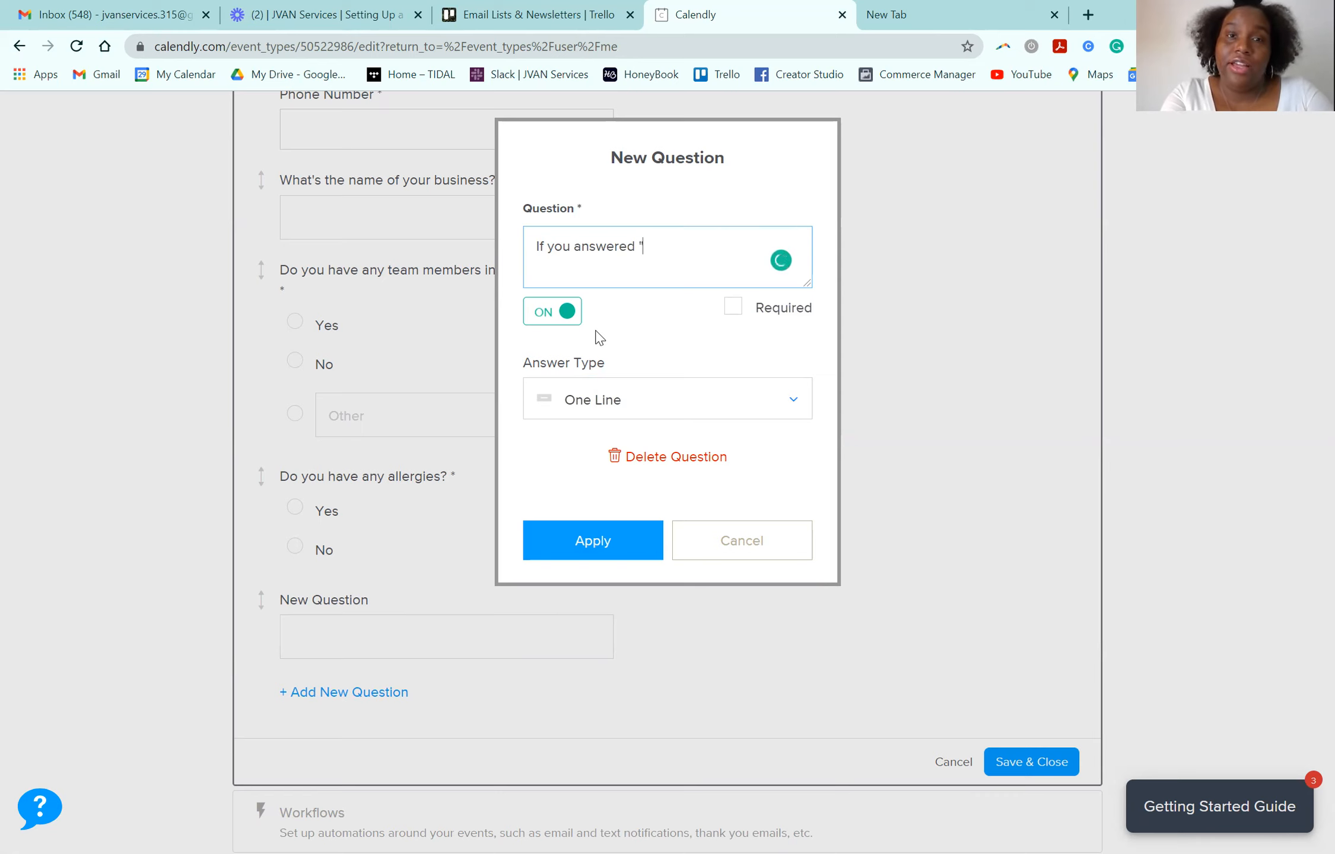
type("yes\" to the")
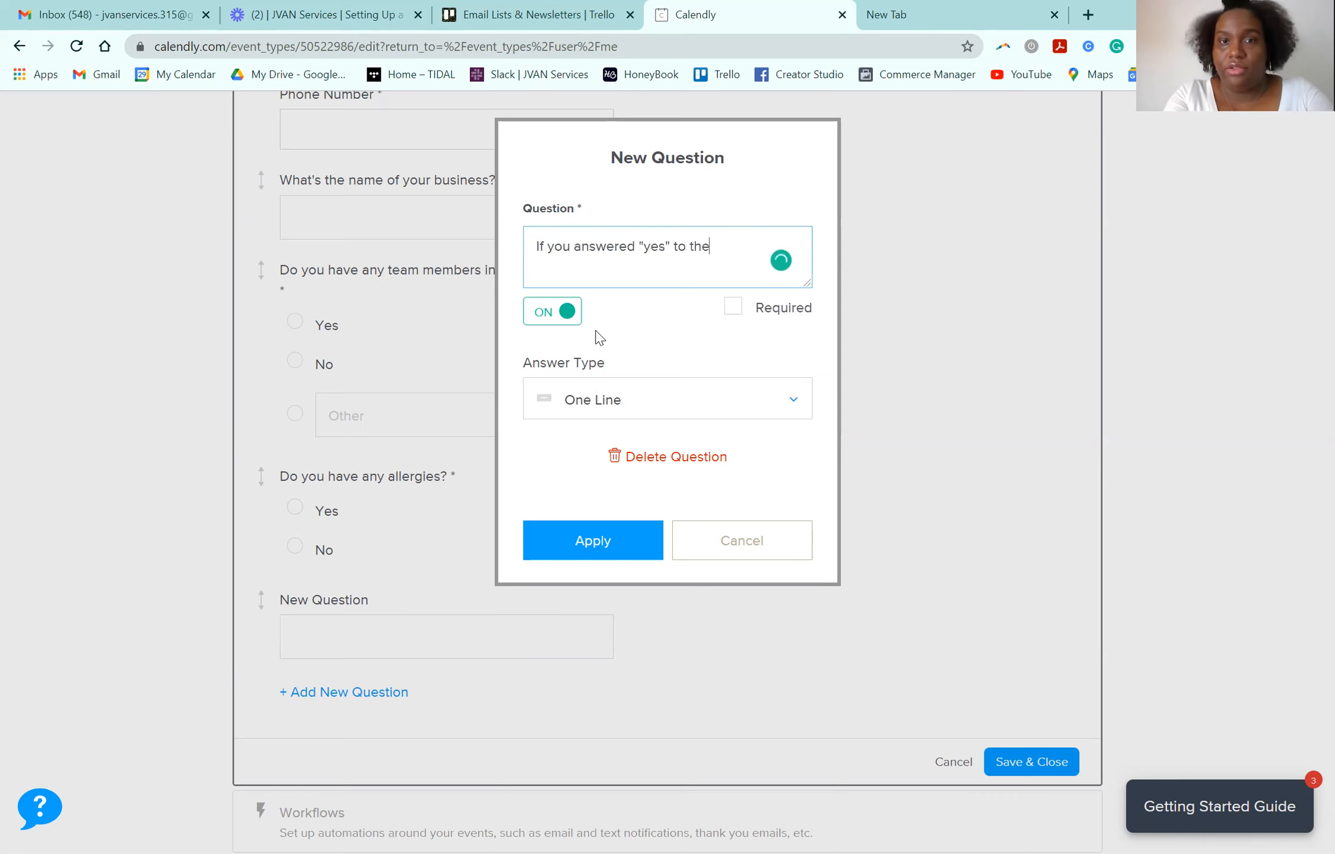
type(" question above, please list all of your allergies below.")
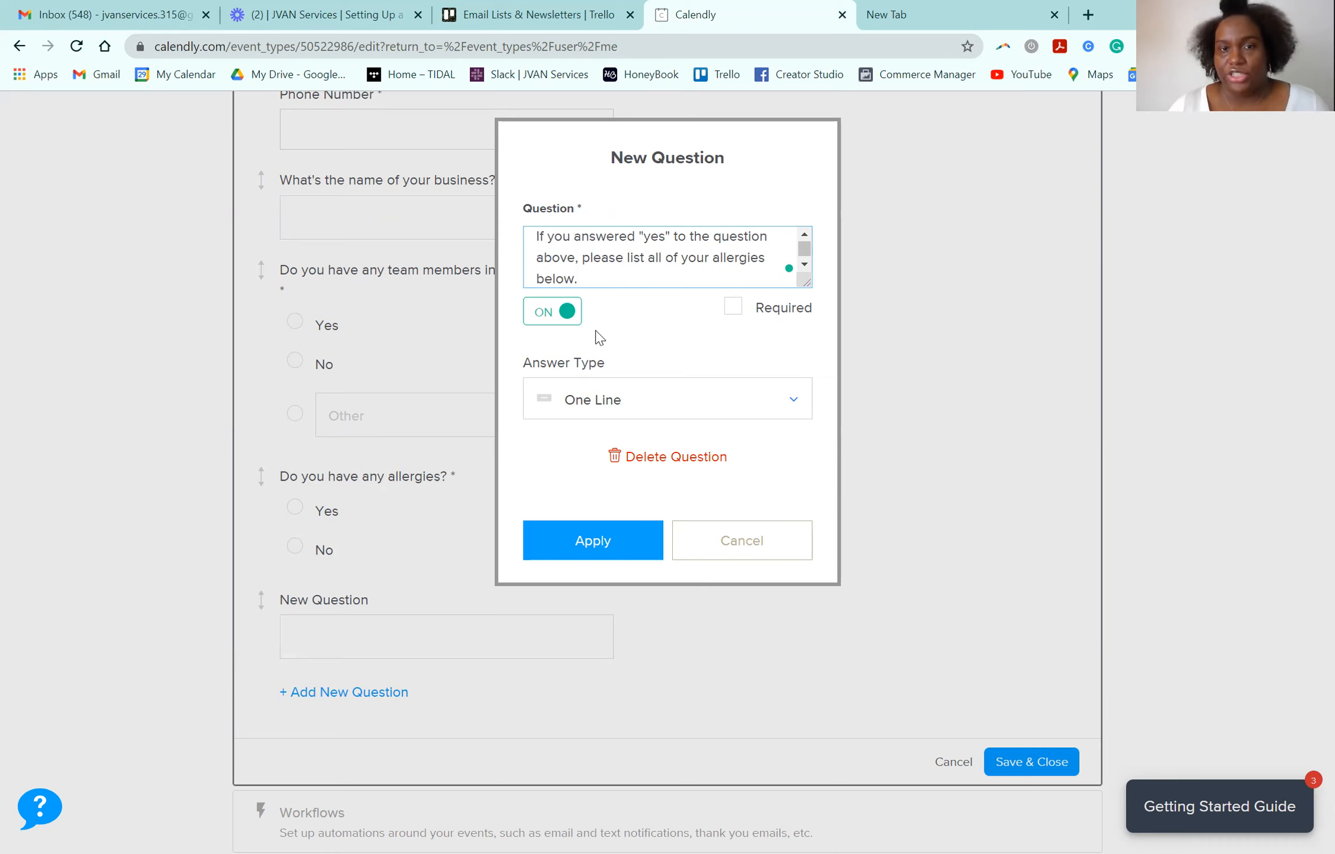
- Set the allergy list question's answer type to Multiple Lines and apply it
left_click(620, 397)
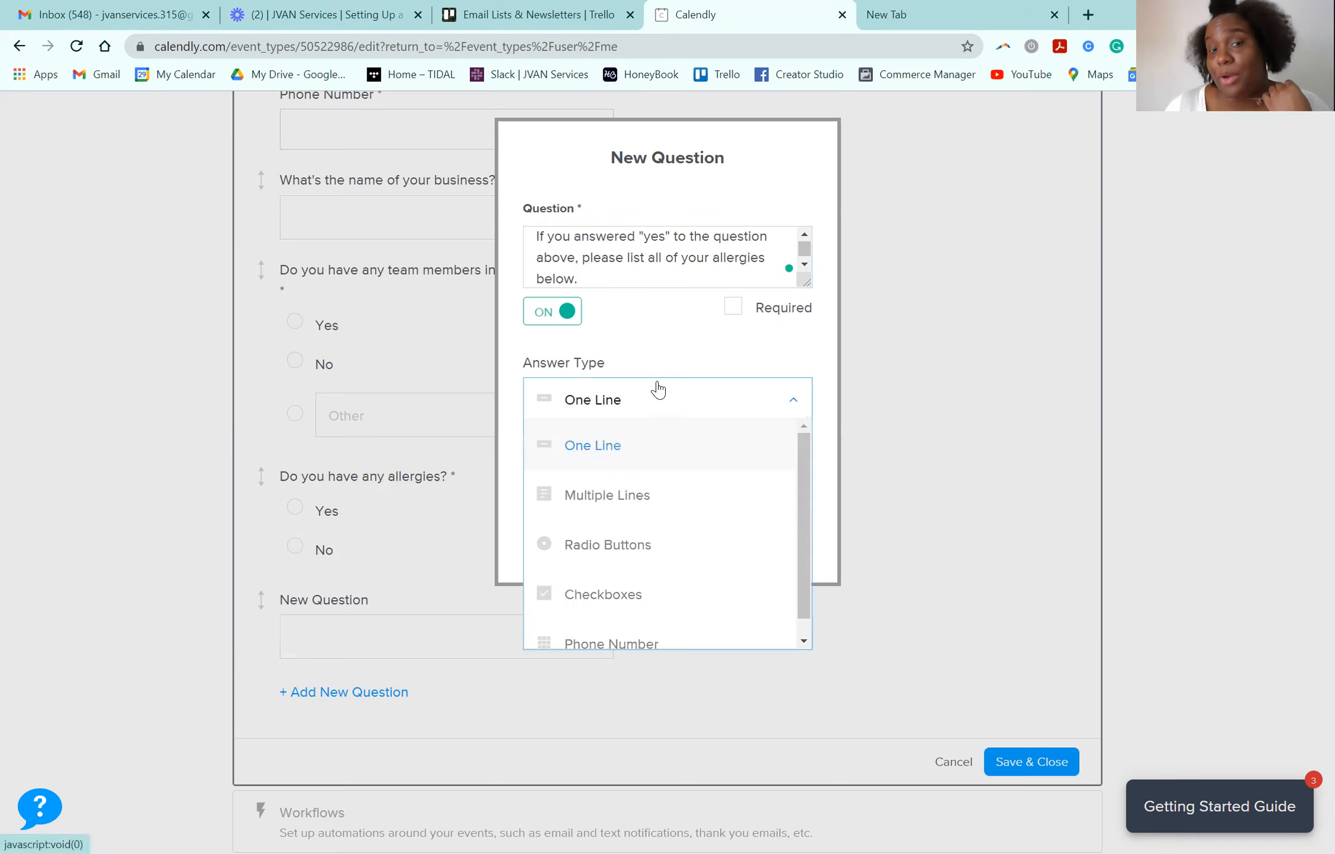
left_click(649, 495)
left_click(620, 539)
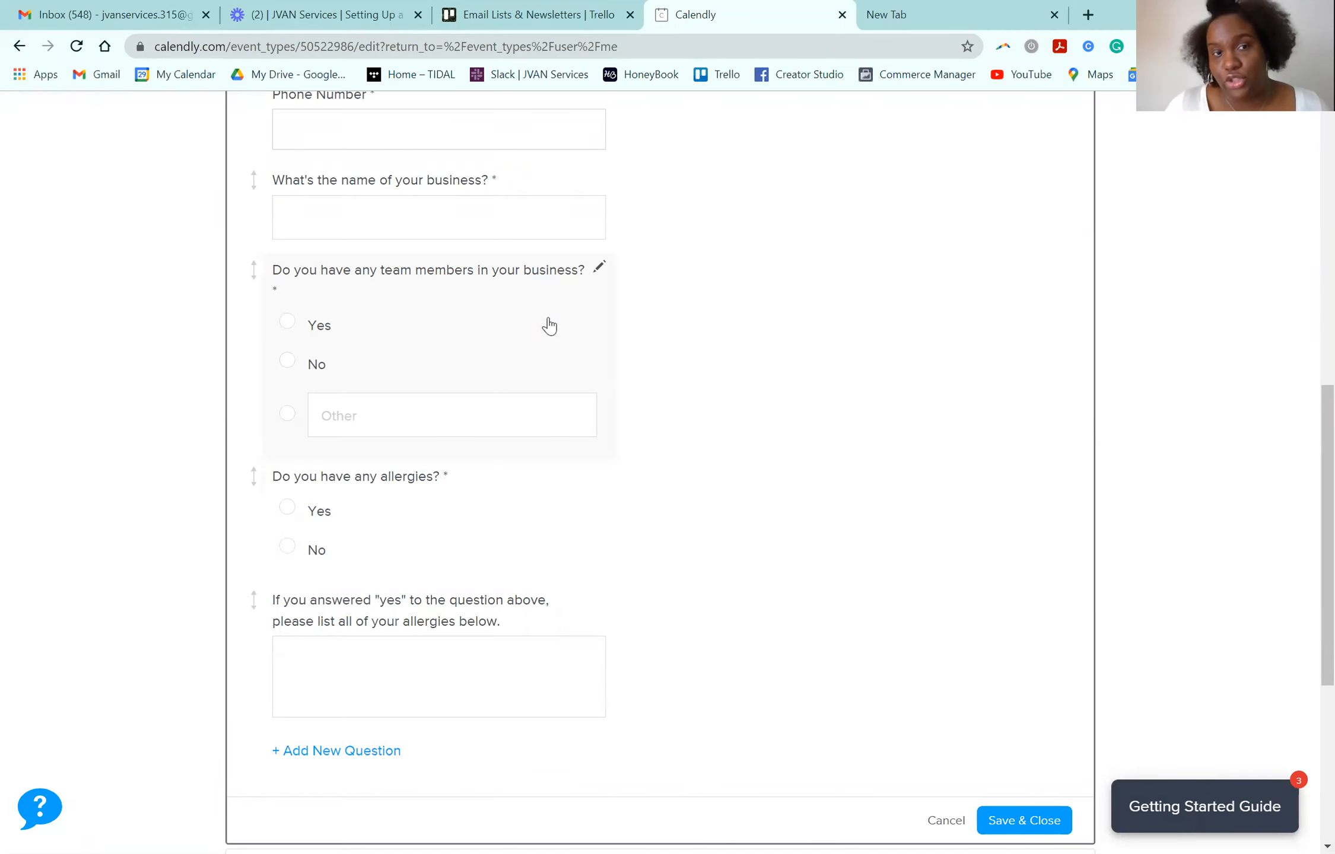
- Add a one-line question reading "What areas of your business are you struggling with right now?", apply it and save the invitee questions
scroll(547, 323, "down", 2)
scroll(549, 325, "up", 8)
scroll(549, 325, "down", 6)
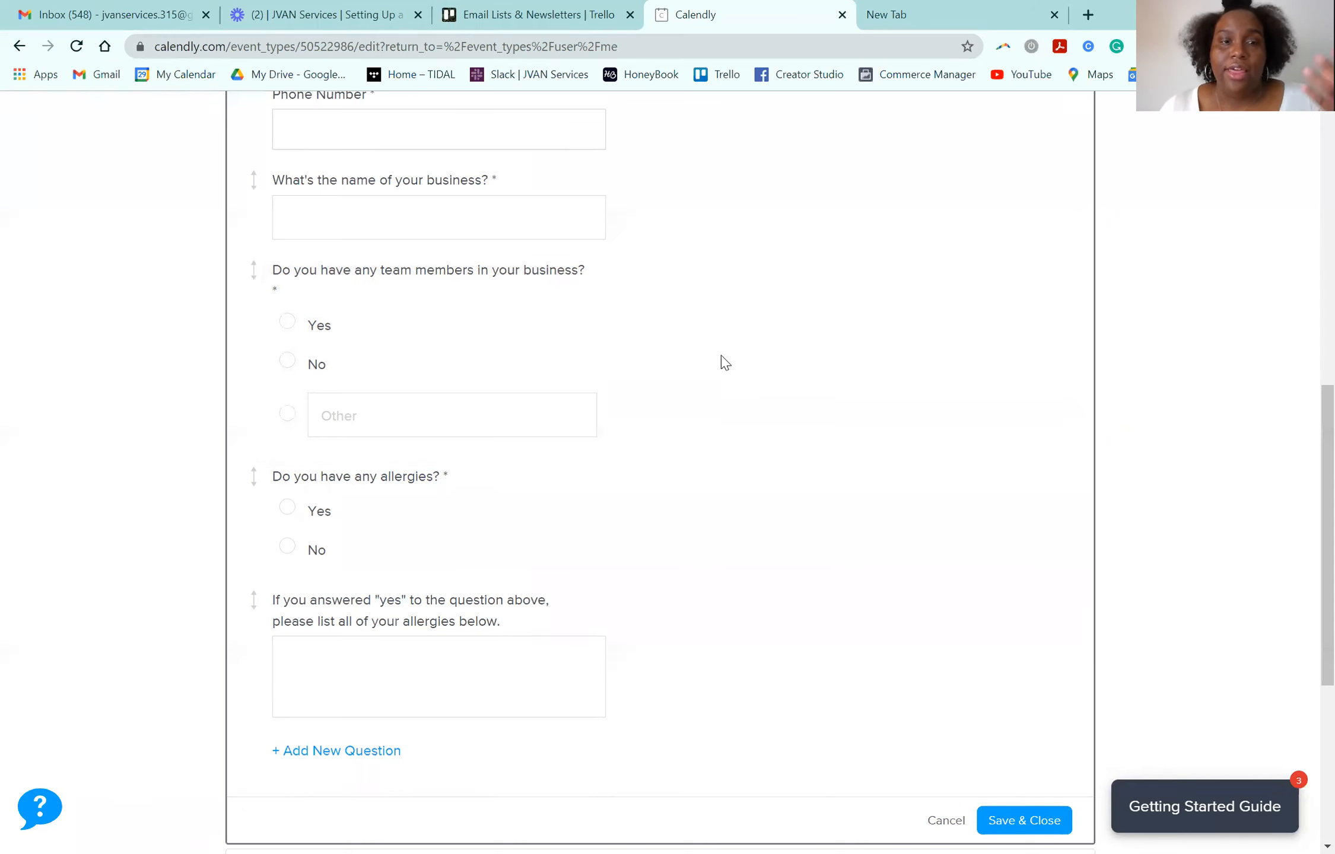
scroll(456, 557, "down", 4)
left_click(337, 487)
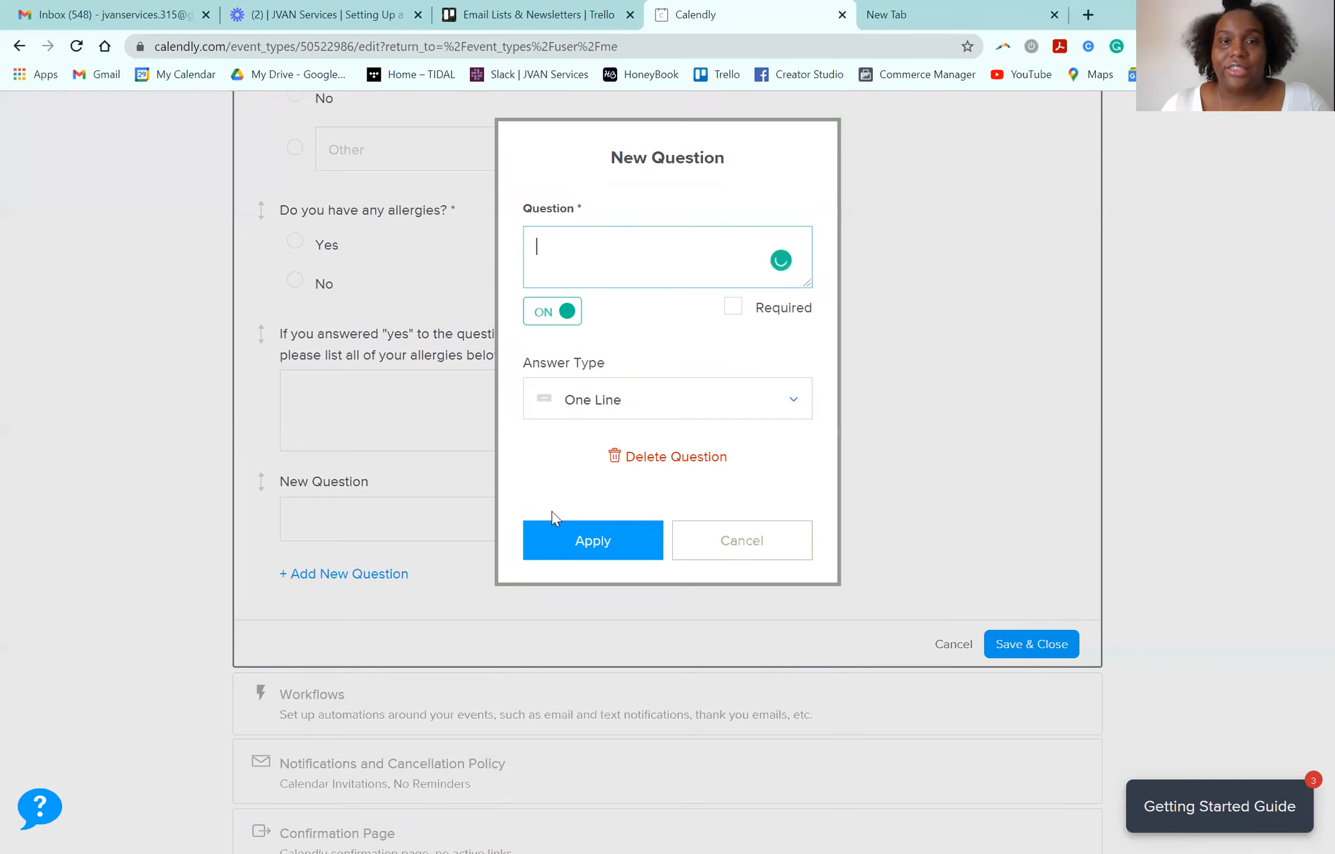
type("What")
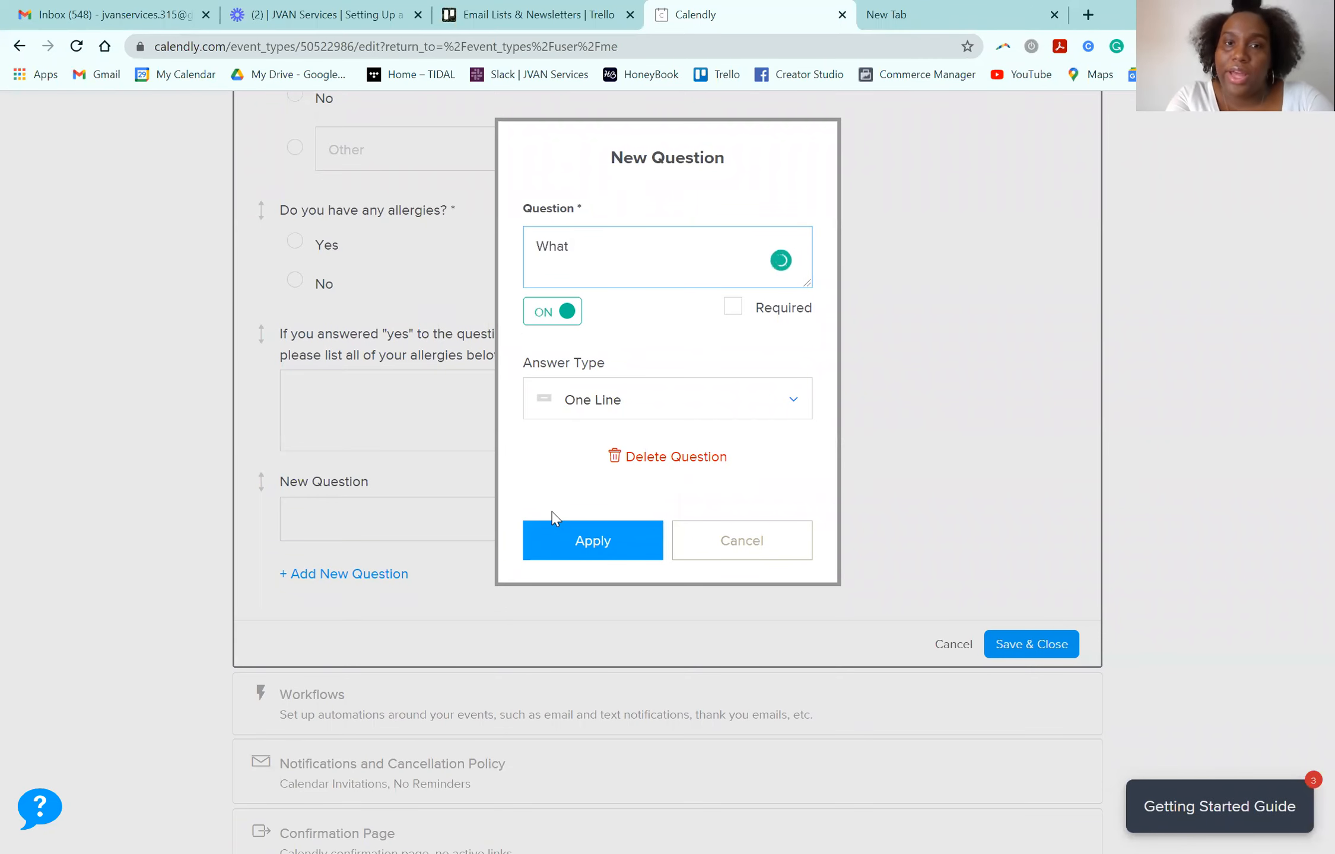
type(" areas of you rbusin")
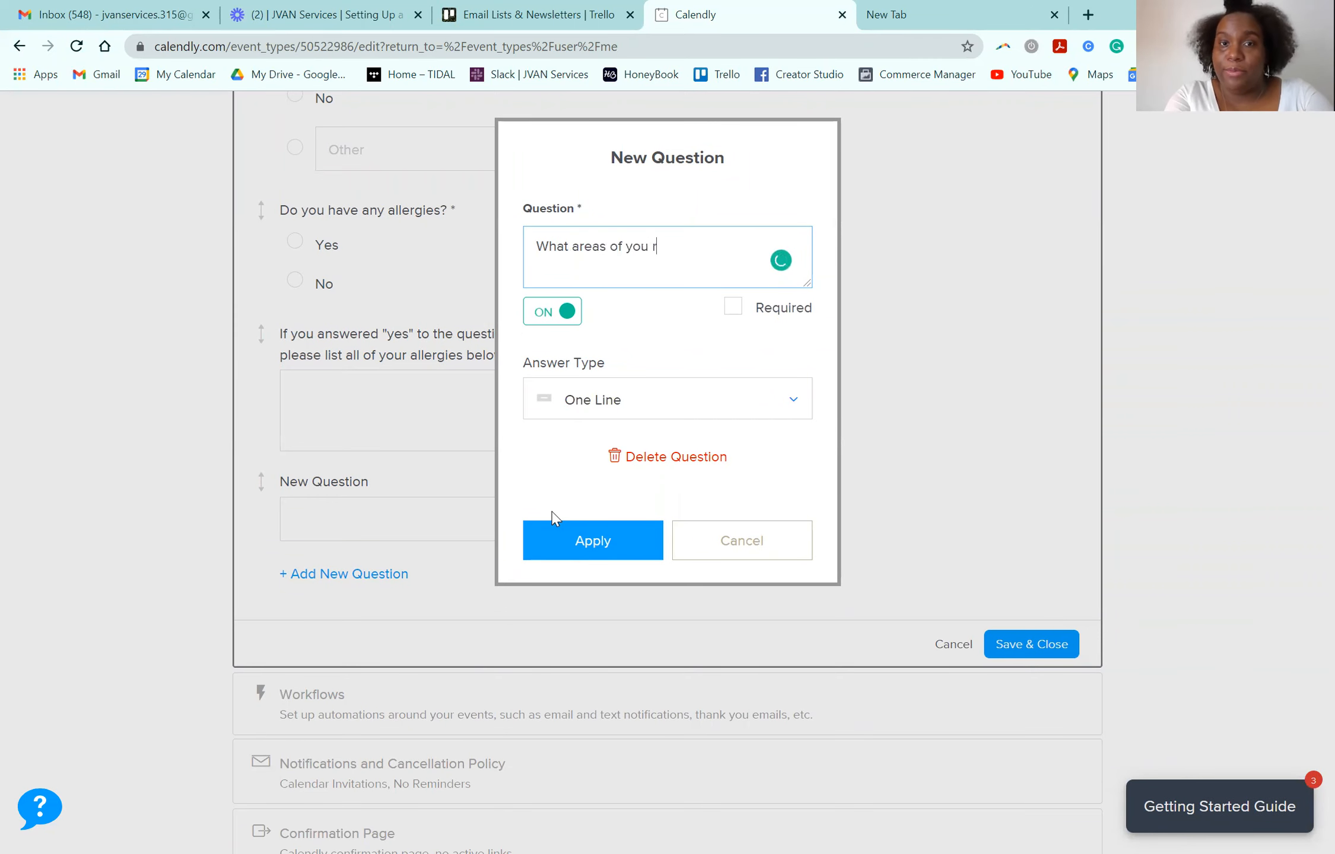
key("BackSpace")
key("BackSpace")
key("BackSpace")
key("BackSpace")
key("BackSpace")
key("BackSpace")
key("BackSpace")
type("r business are you ")
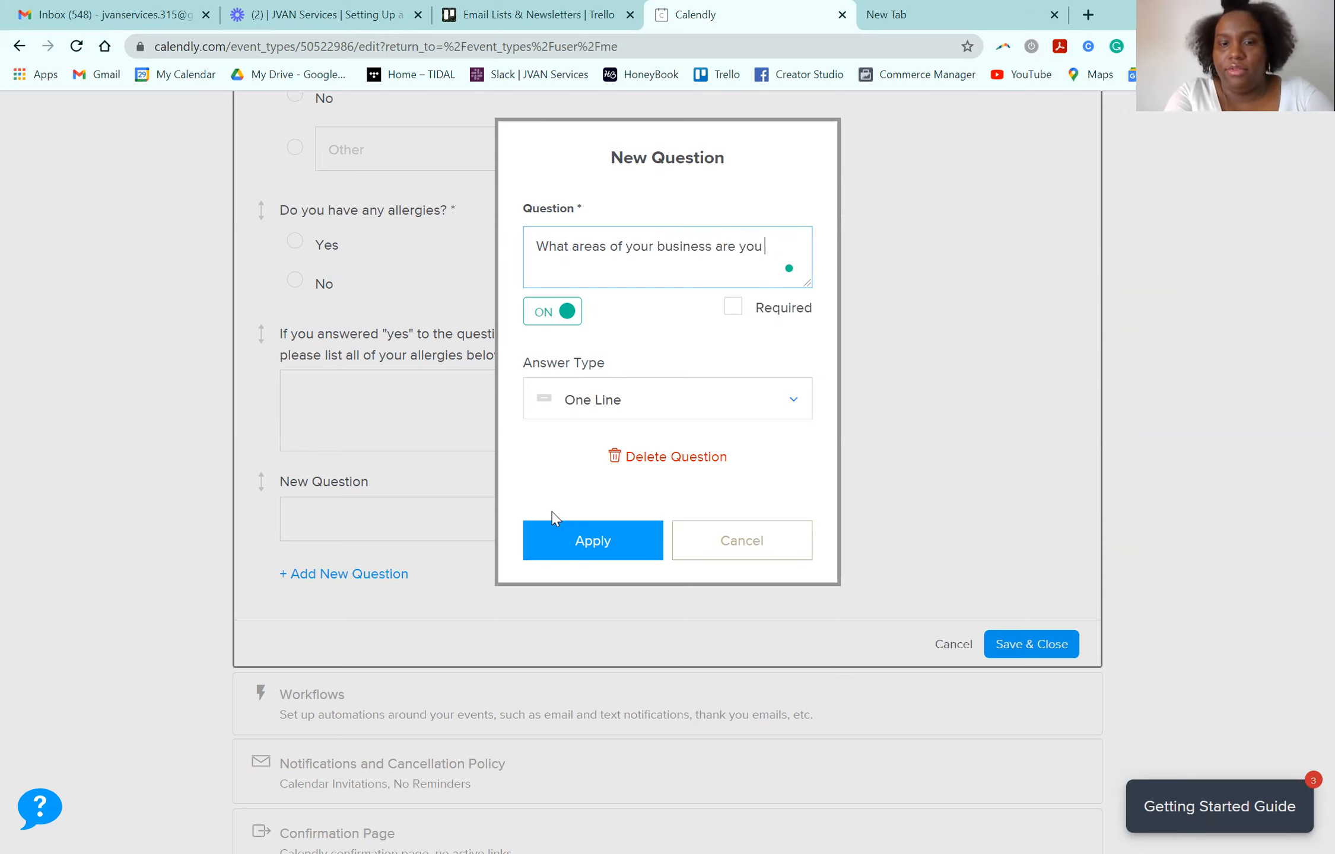
type("struggling with")
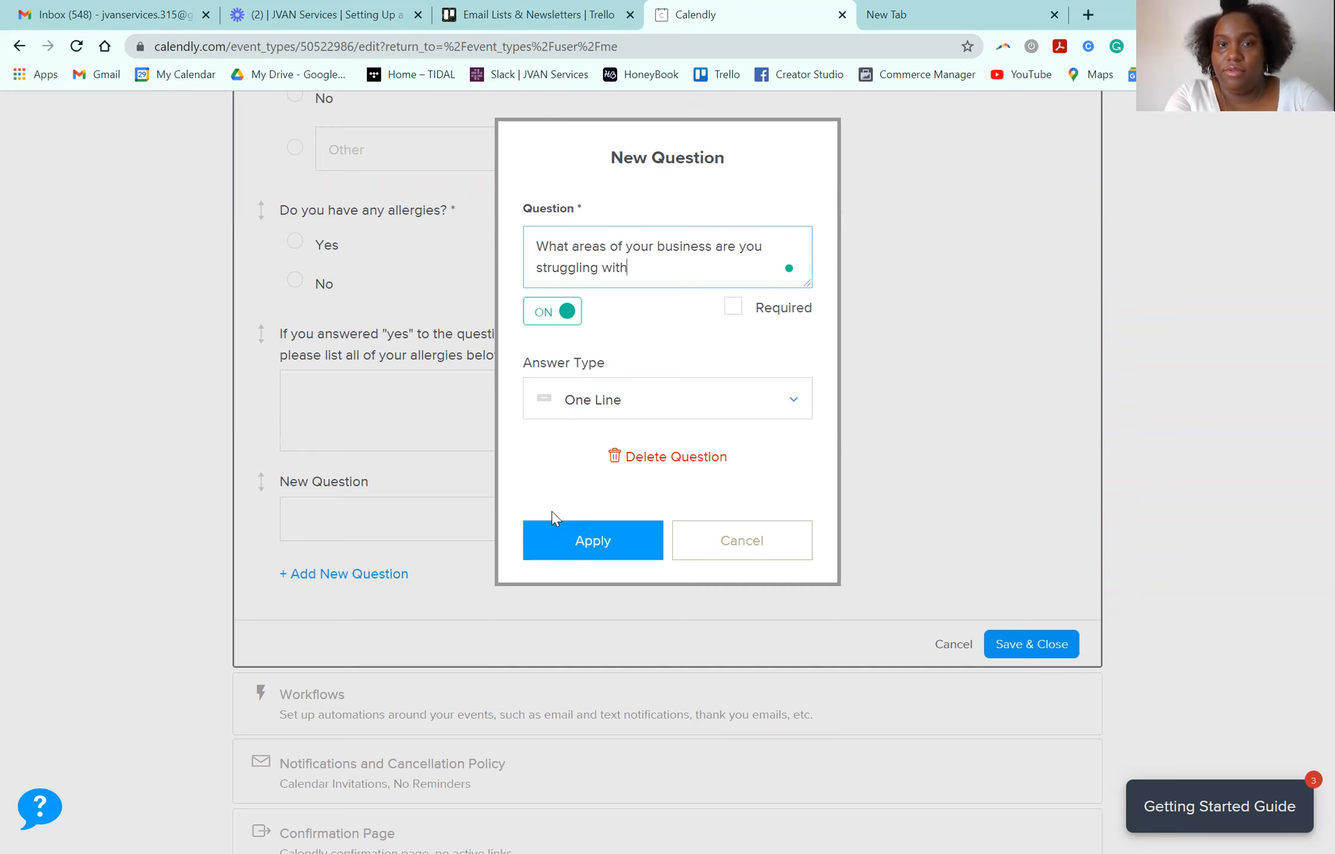
type(" right now?")
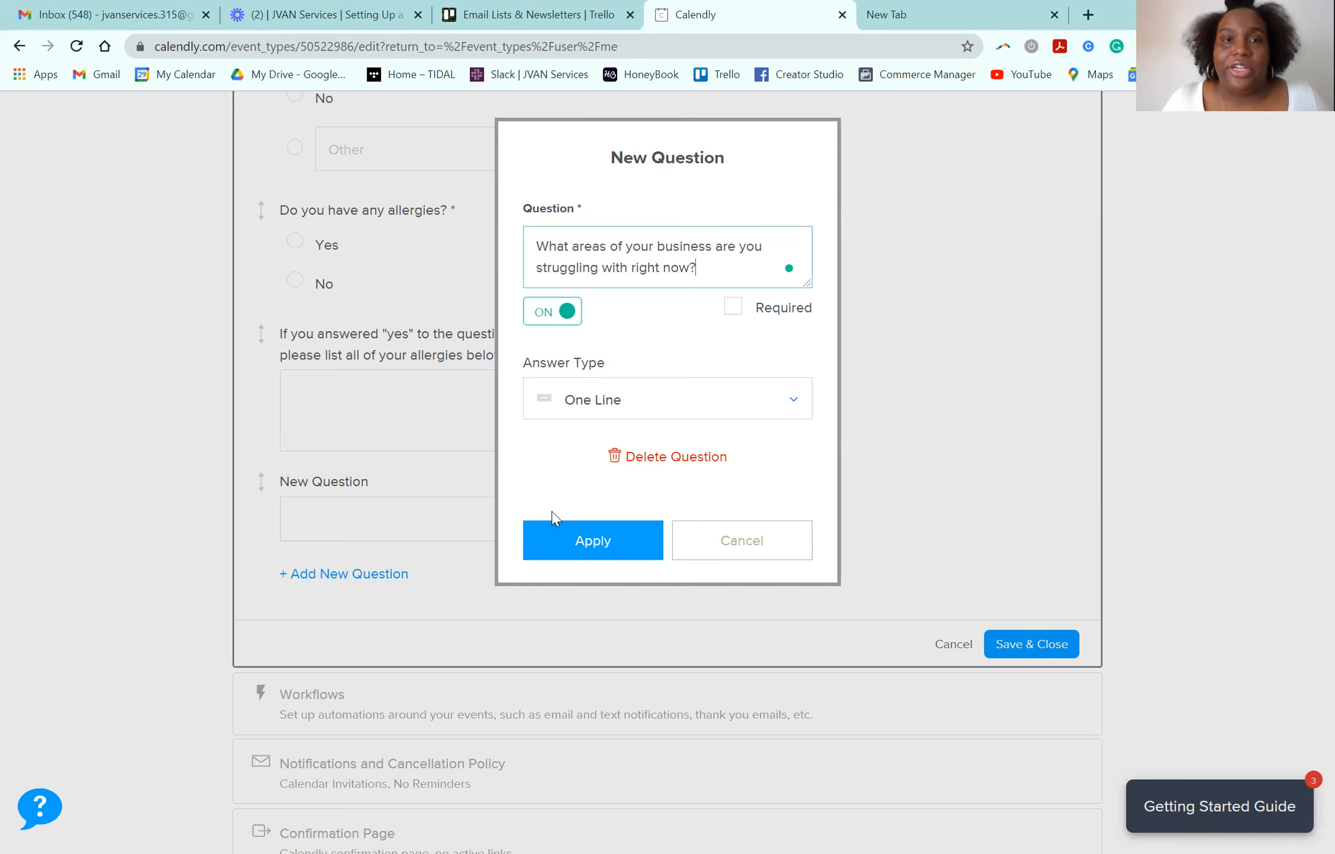
left_click(587, 552)
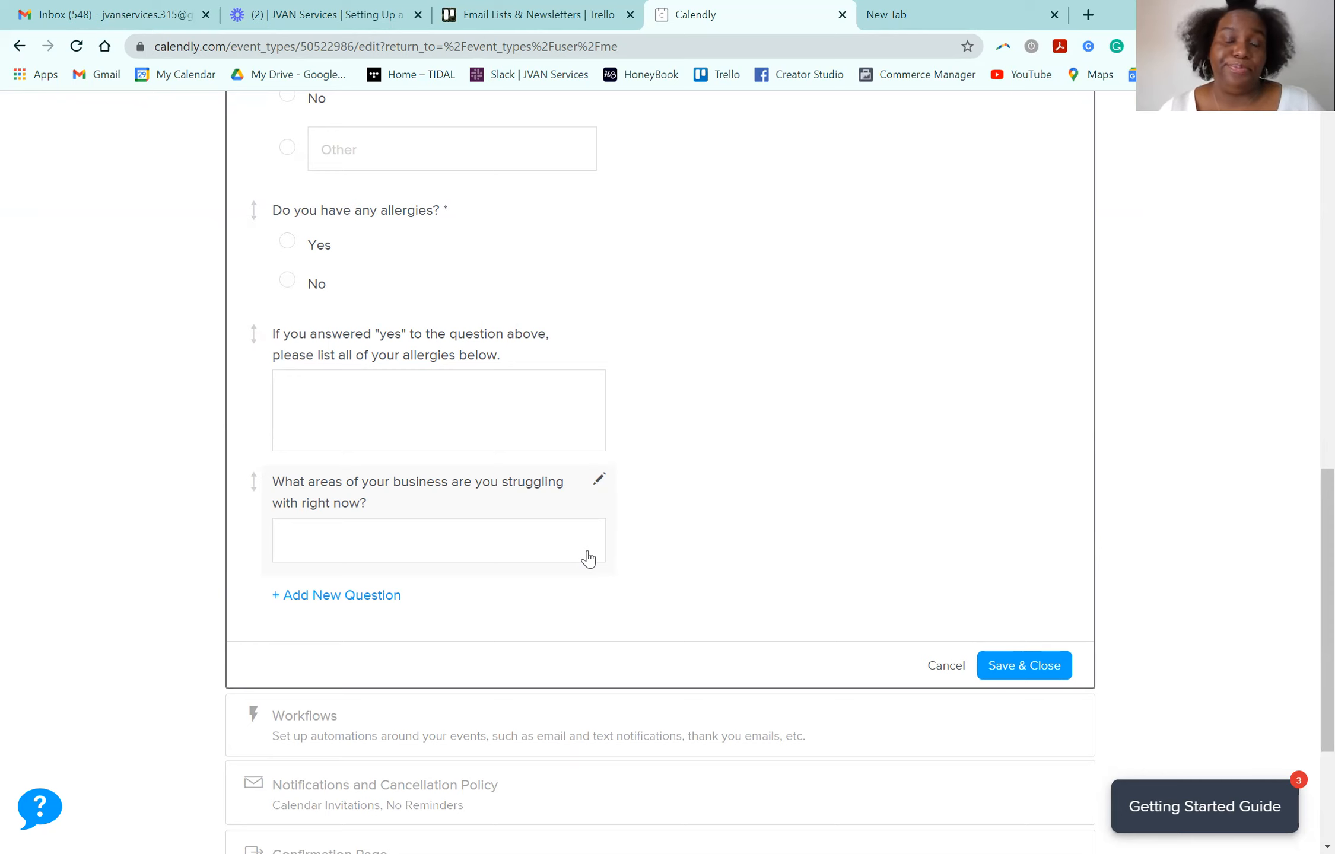
left_click(997, 682)
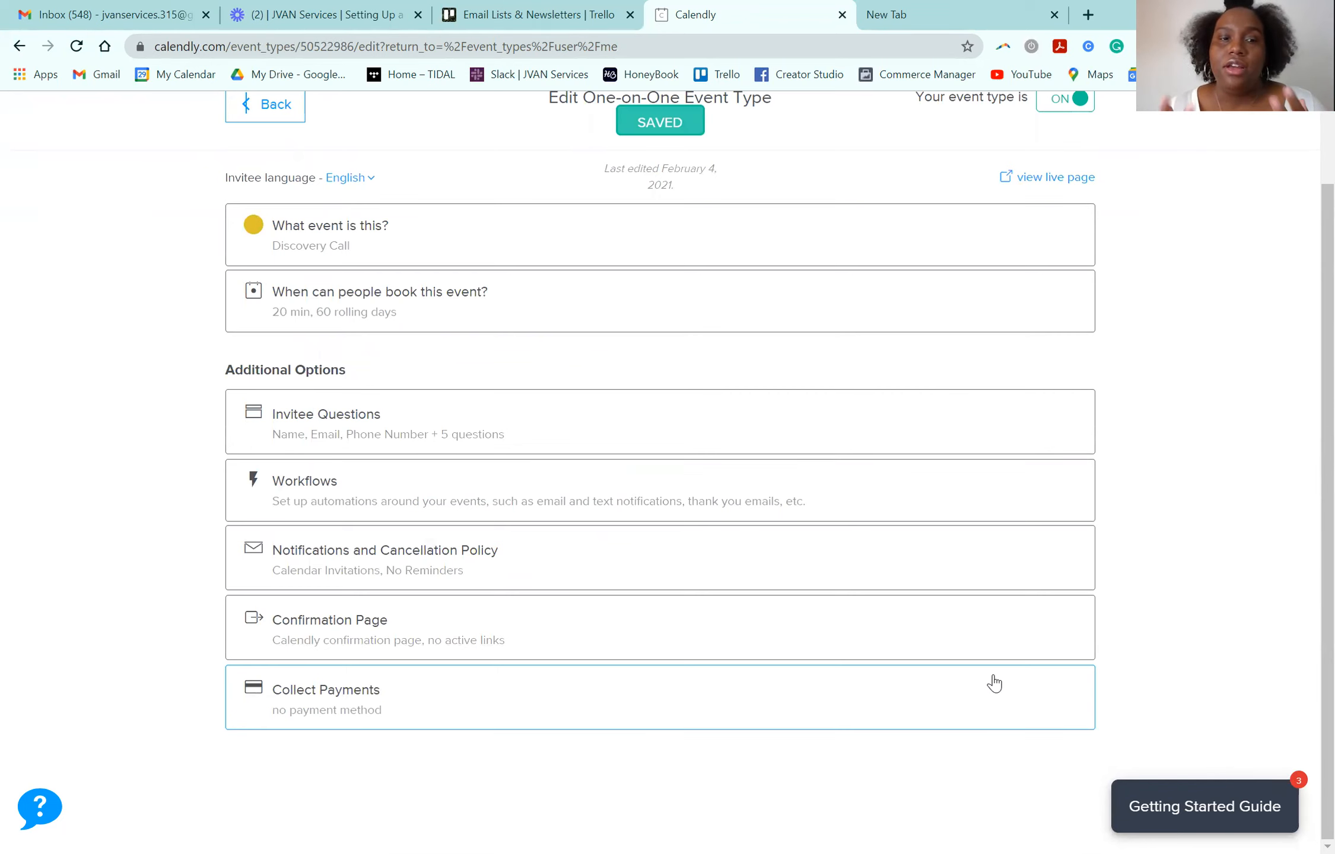
- Open the Notifications and Cancellation Policy settings and examine the personalization of the calendar invitation's title and body
left_click(685, 584)
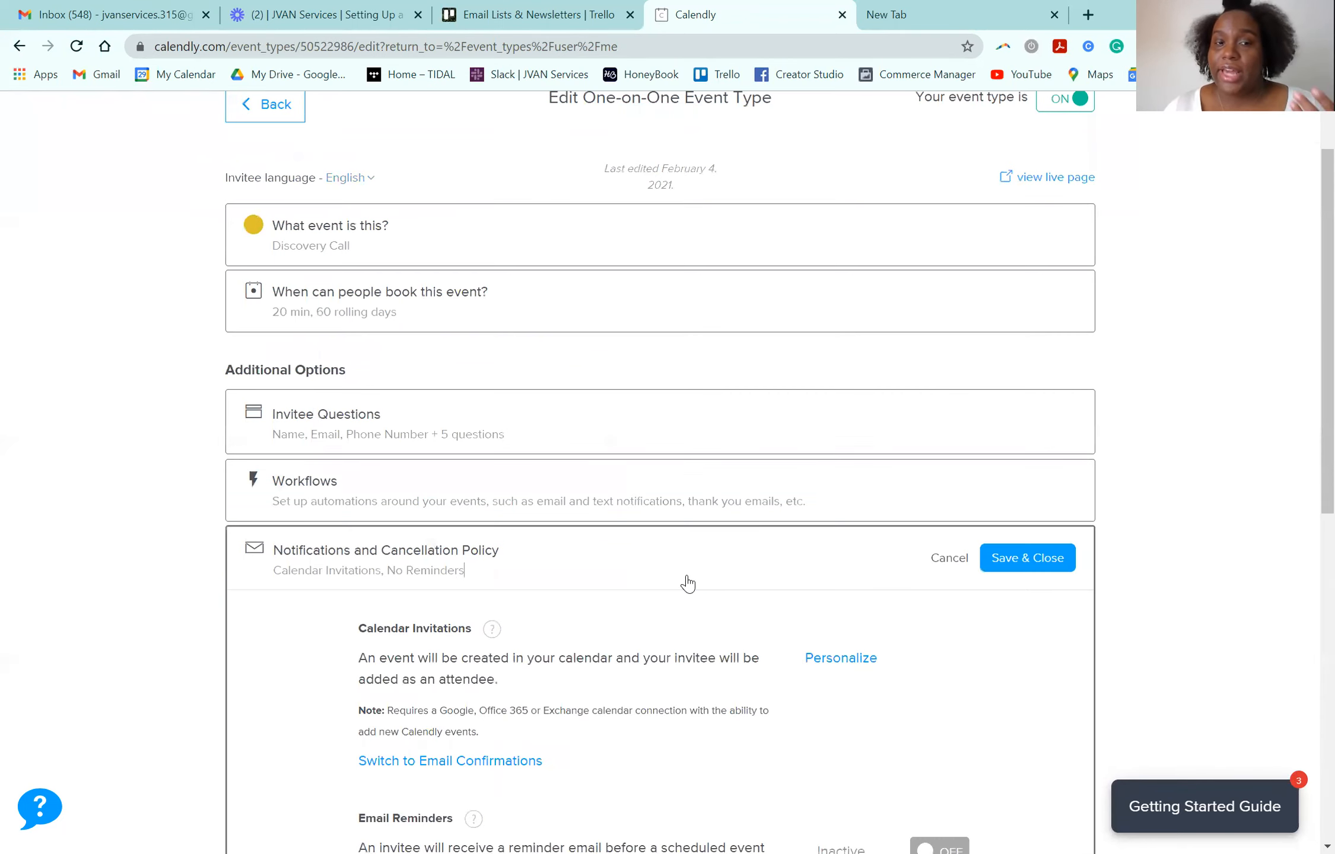
scroll(701, 581, "down", 5)
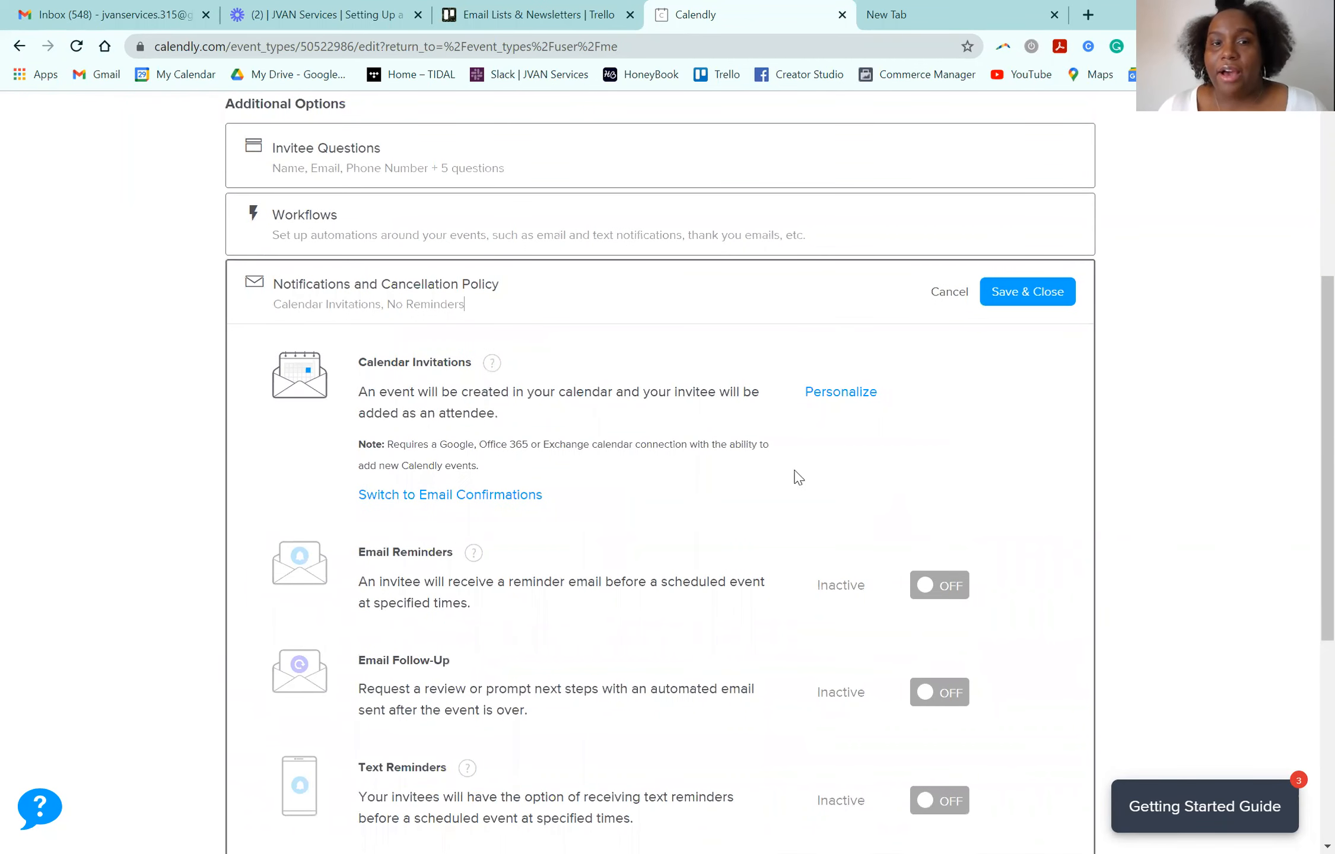
left_click(831, 393)
scroll(765, 581, "down", 1)
scroll(776, 570, "down", 4)
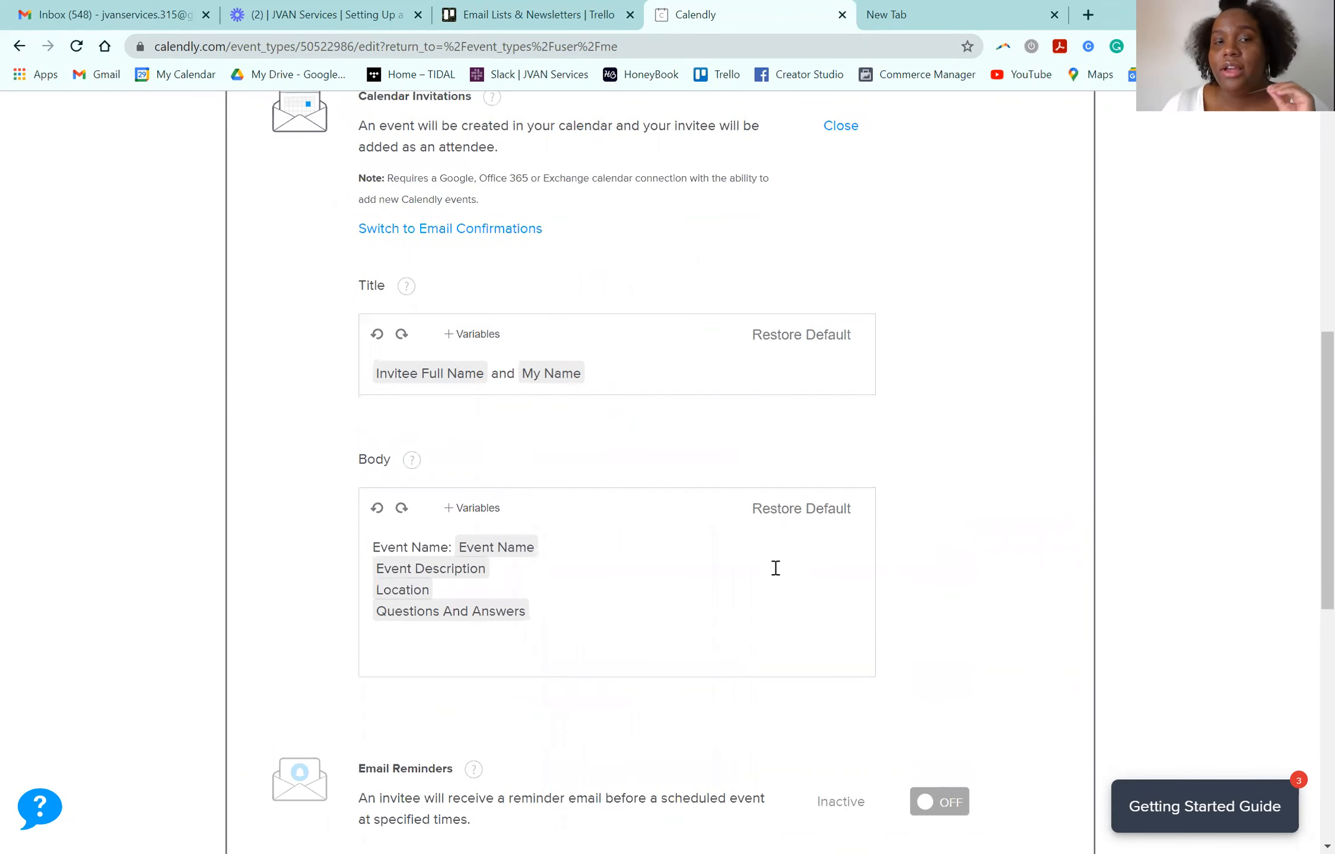
scroll(792, 568, "down", 2)
scroll(819, 552, "up", 1)
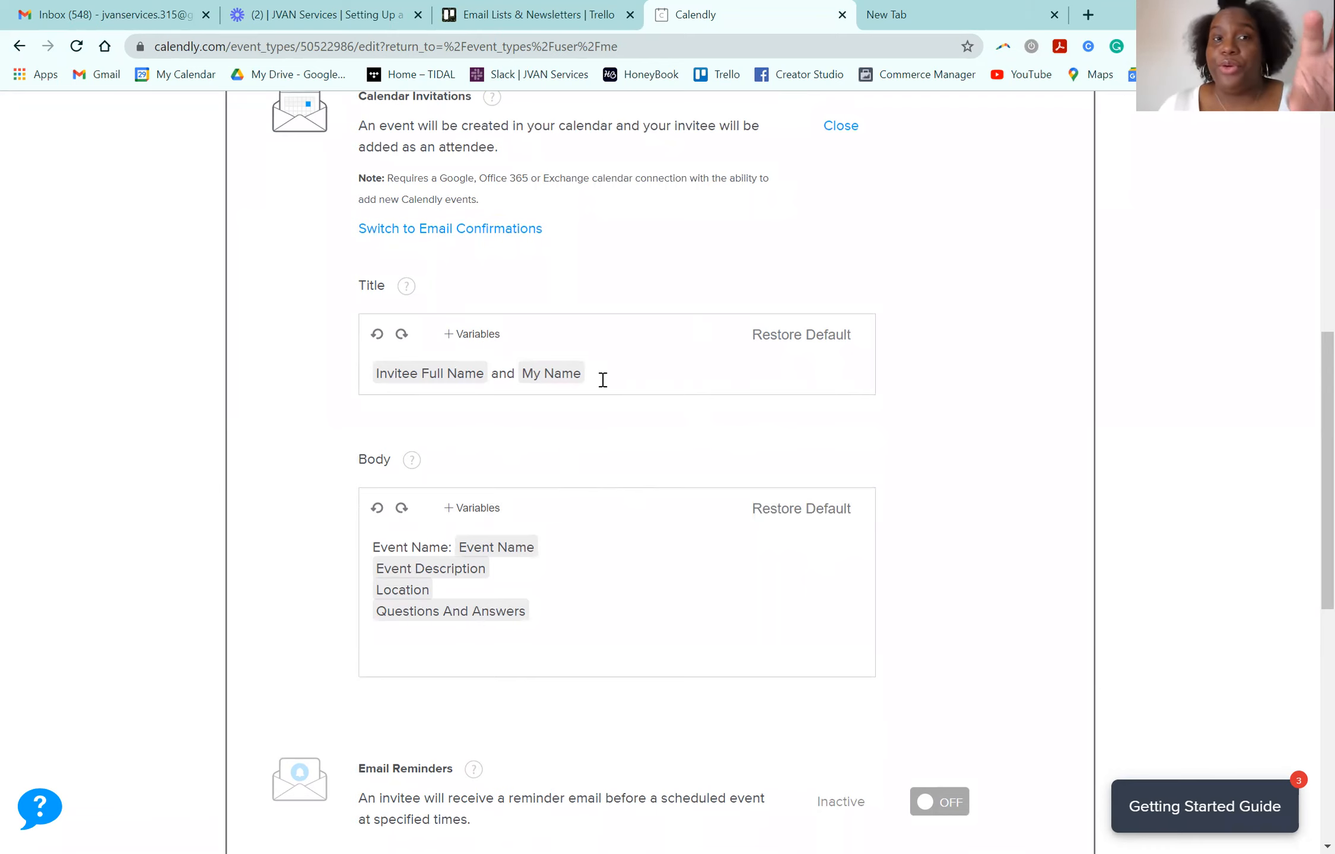
left_click(611, 648)
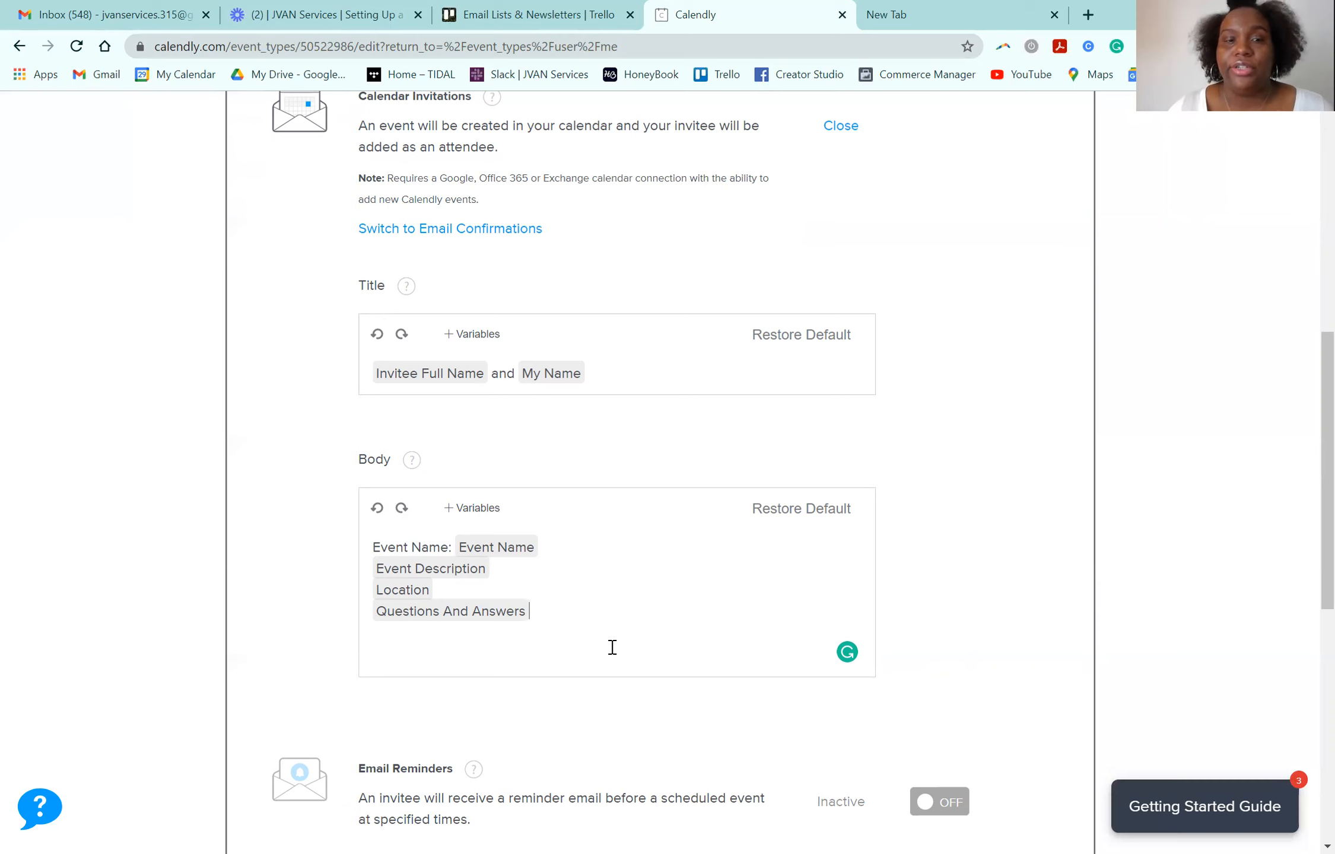
- Turn on email reminders for the event and open their personalization settings
scroll(789, 587, "down", 3)
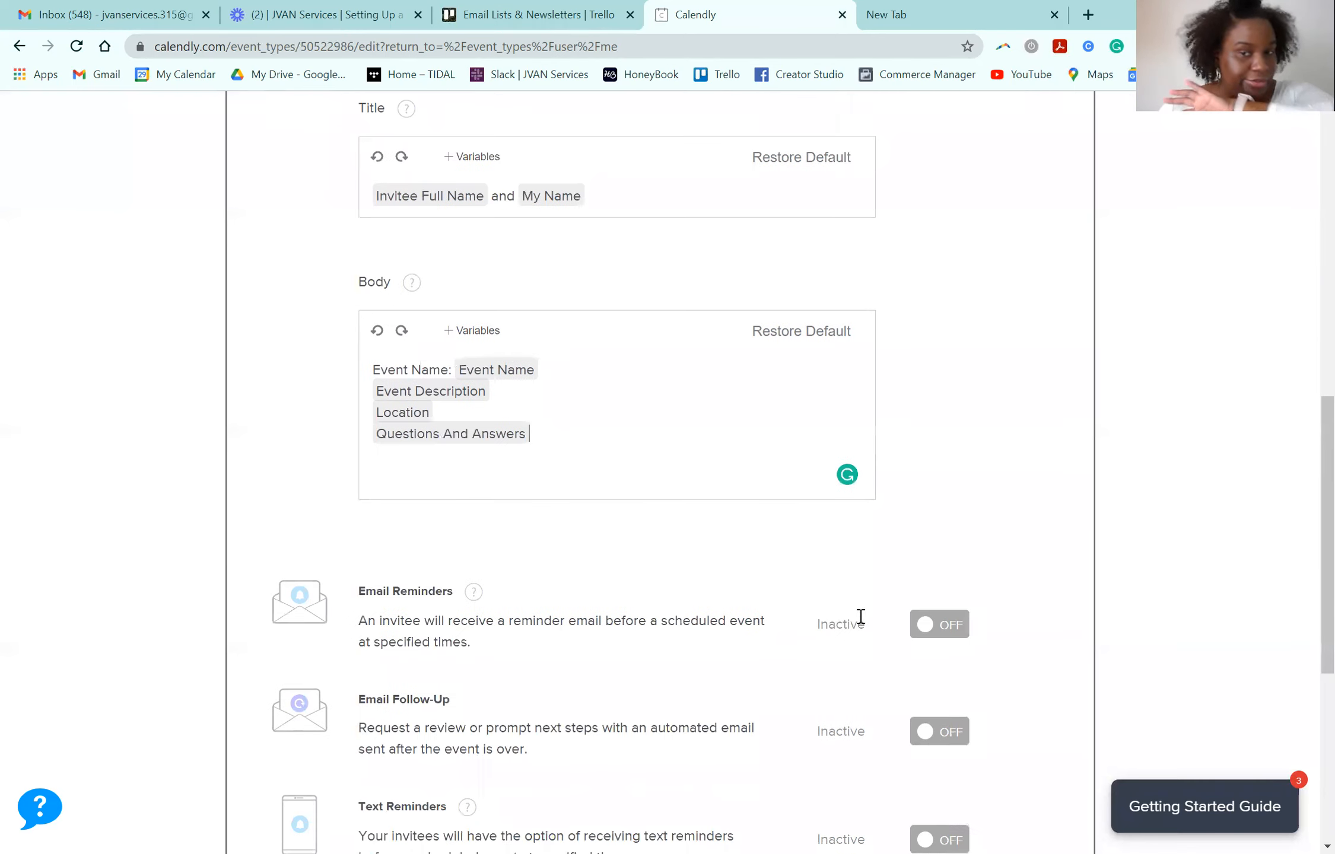
left_click(936, 636)
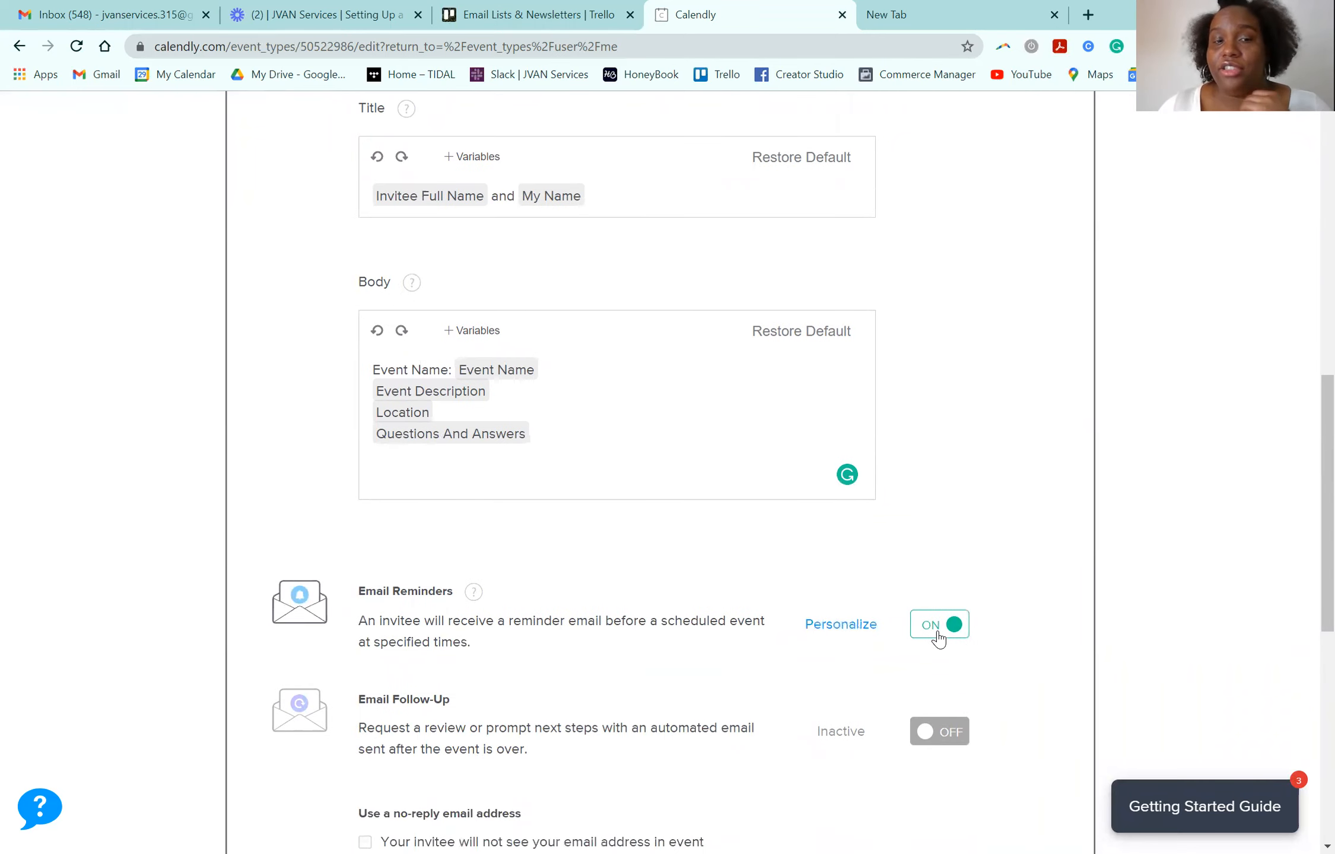
left_click(938, 636)
left_click(938, 636)
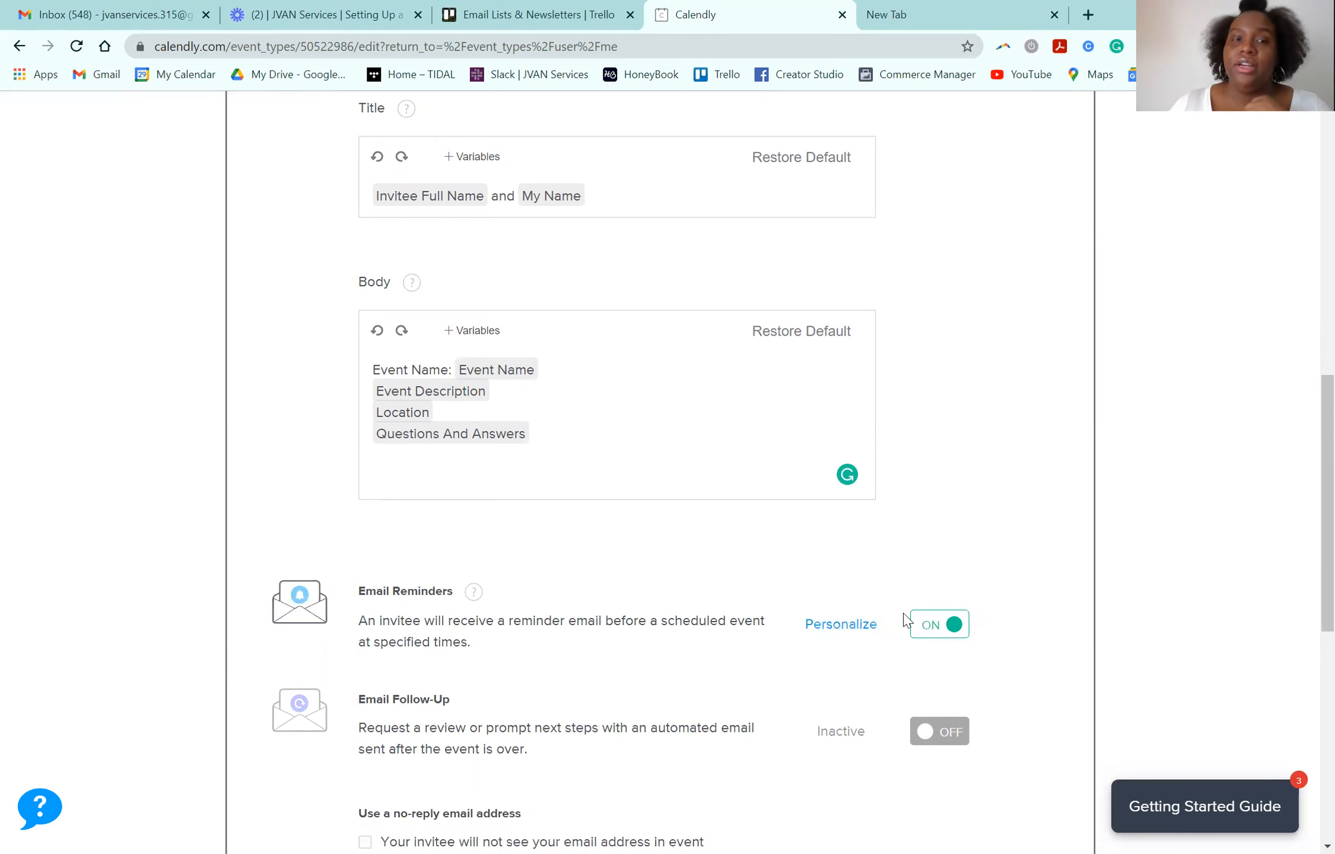
left_click(854, 630)
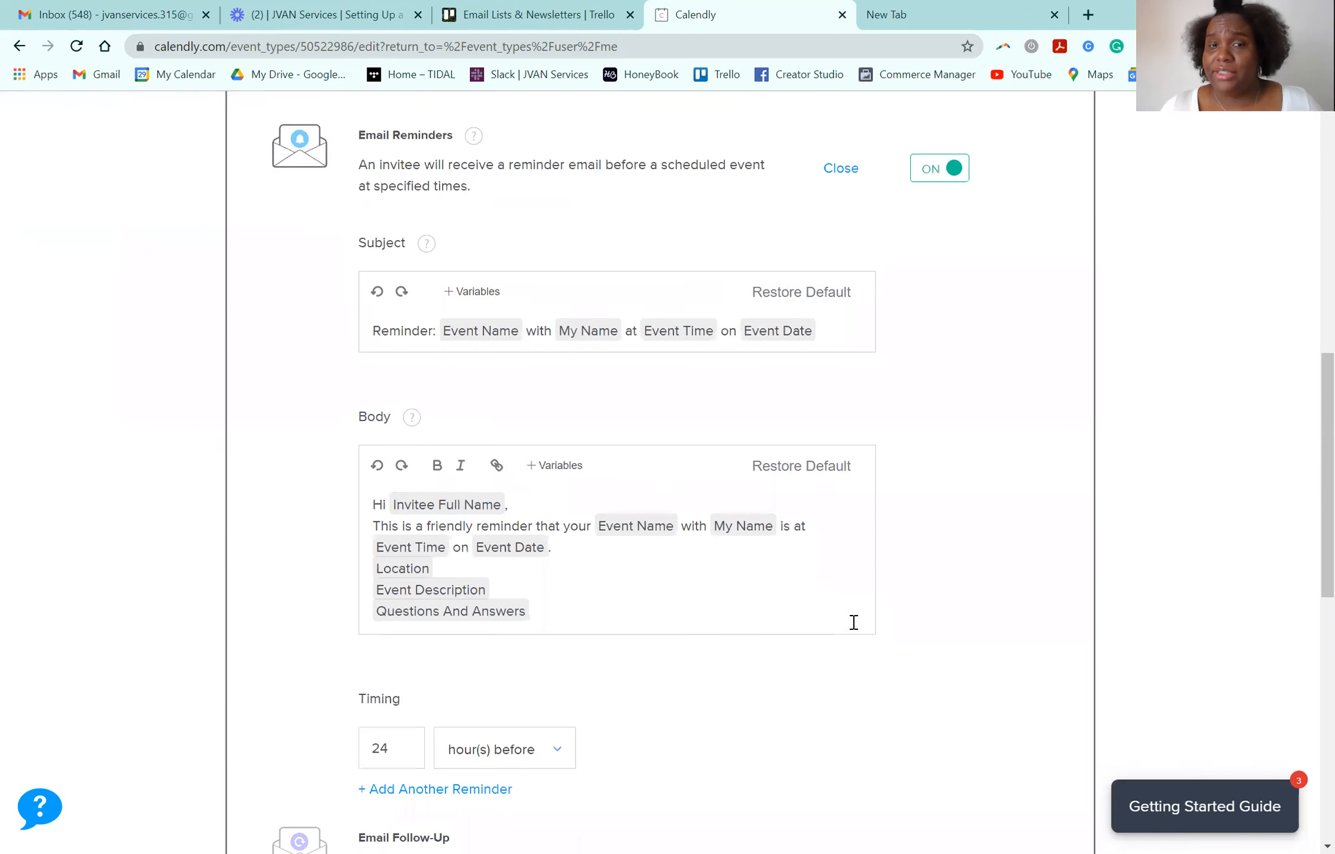
- Set the email reminder's timing to 2 hours before the event, checking the available time units
scroll(849, 420, "down", 1)
scroll(849, 420, "down", 2)
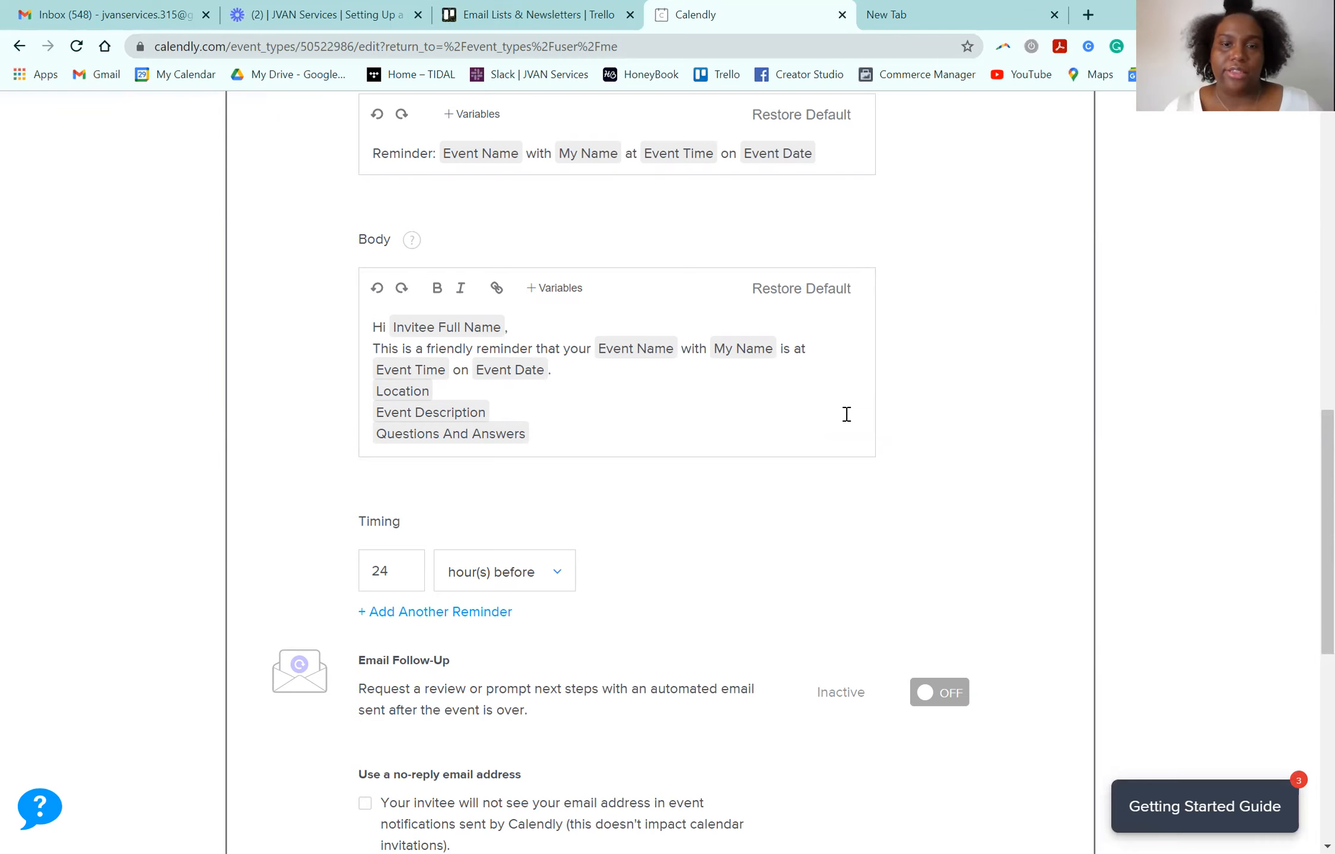
left_click(383, 571)
left_click_drag(389, 571, 380, 571)
key("BackSpace")
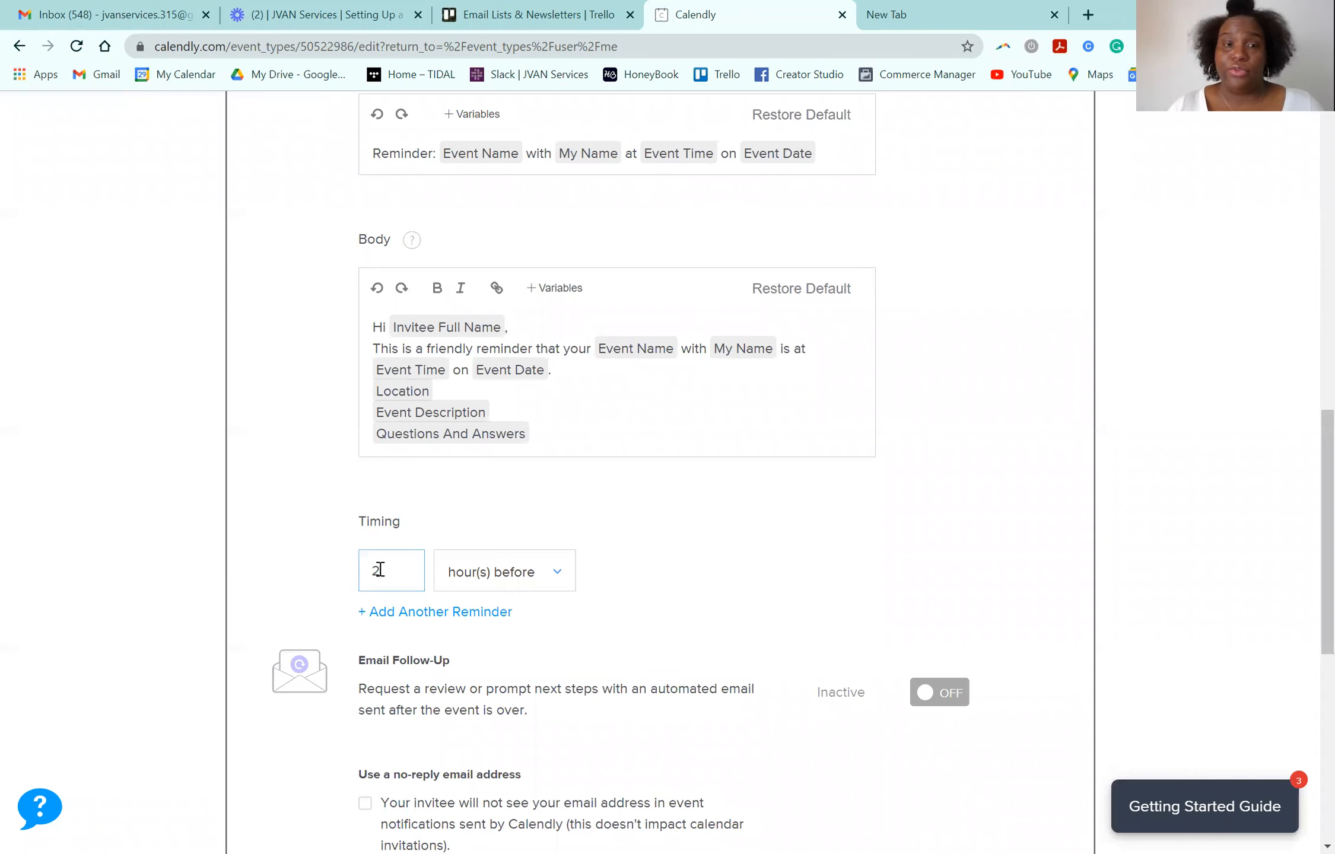
left_click(472, 574)
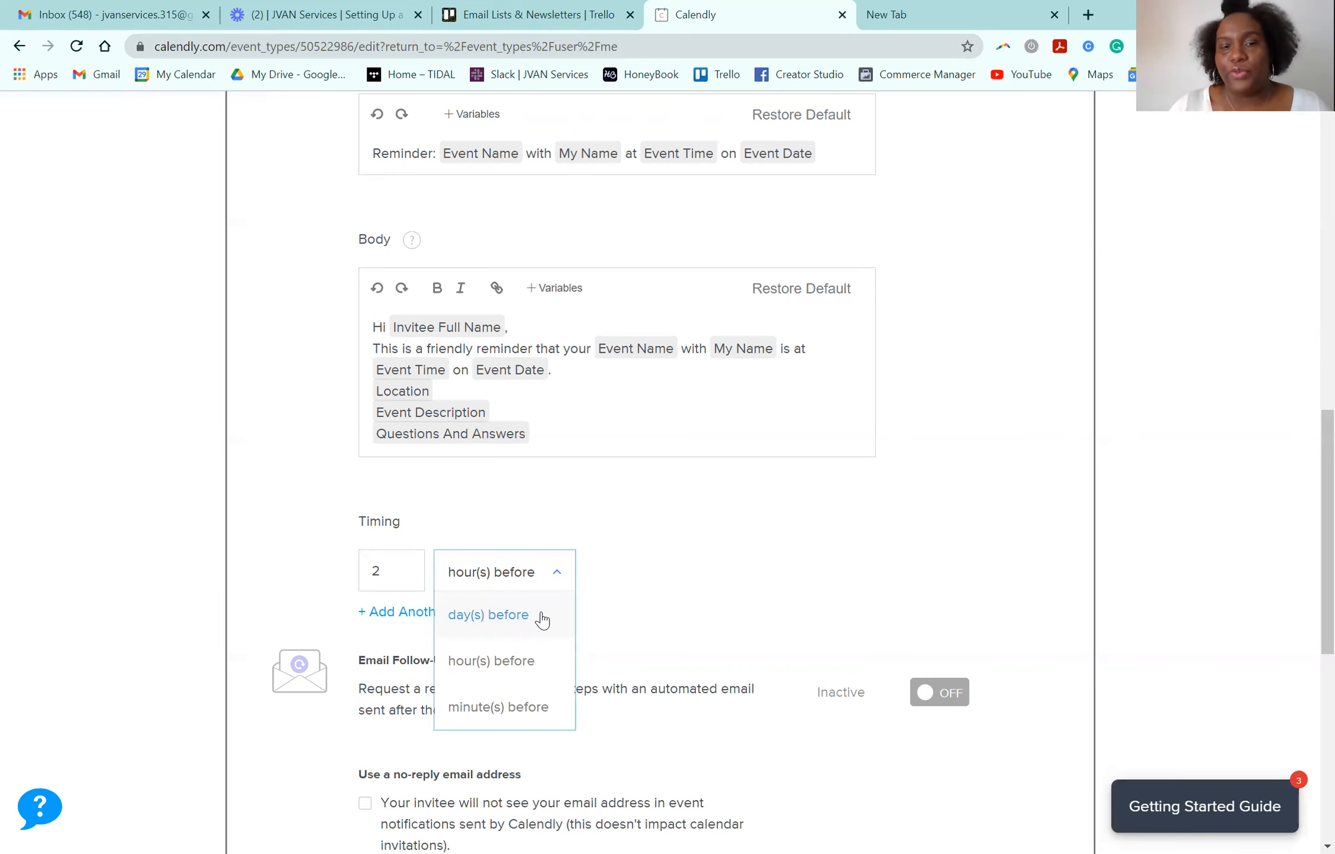
left_click(700, 575)
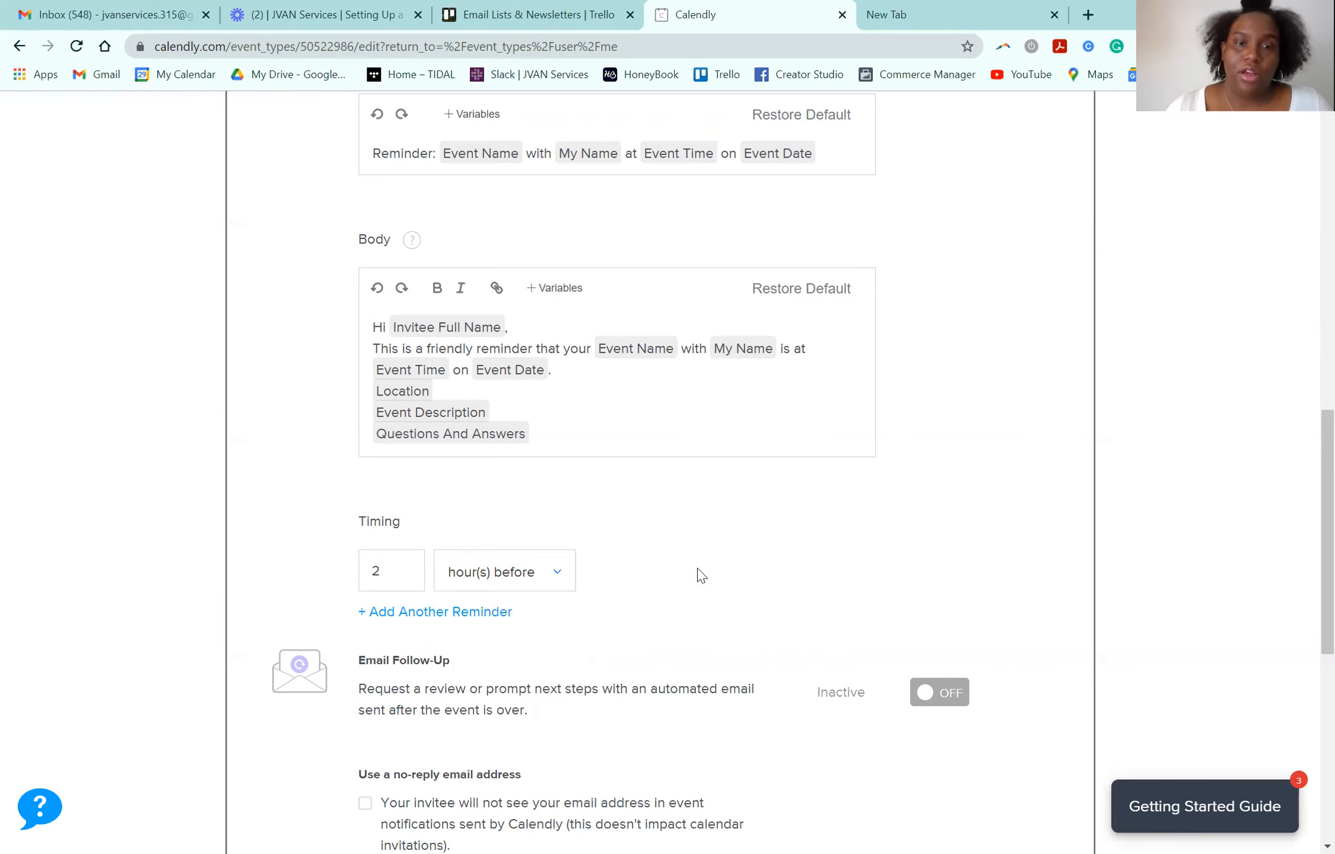
- Turn on text reminders for the event's invitees
scroll(635, 617, "down", 3)
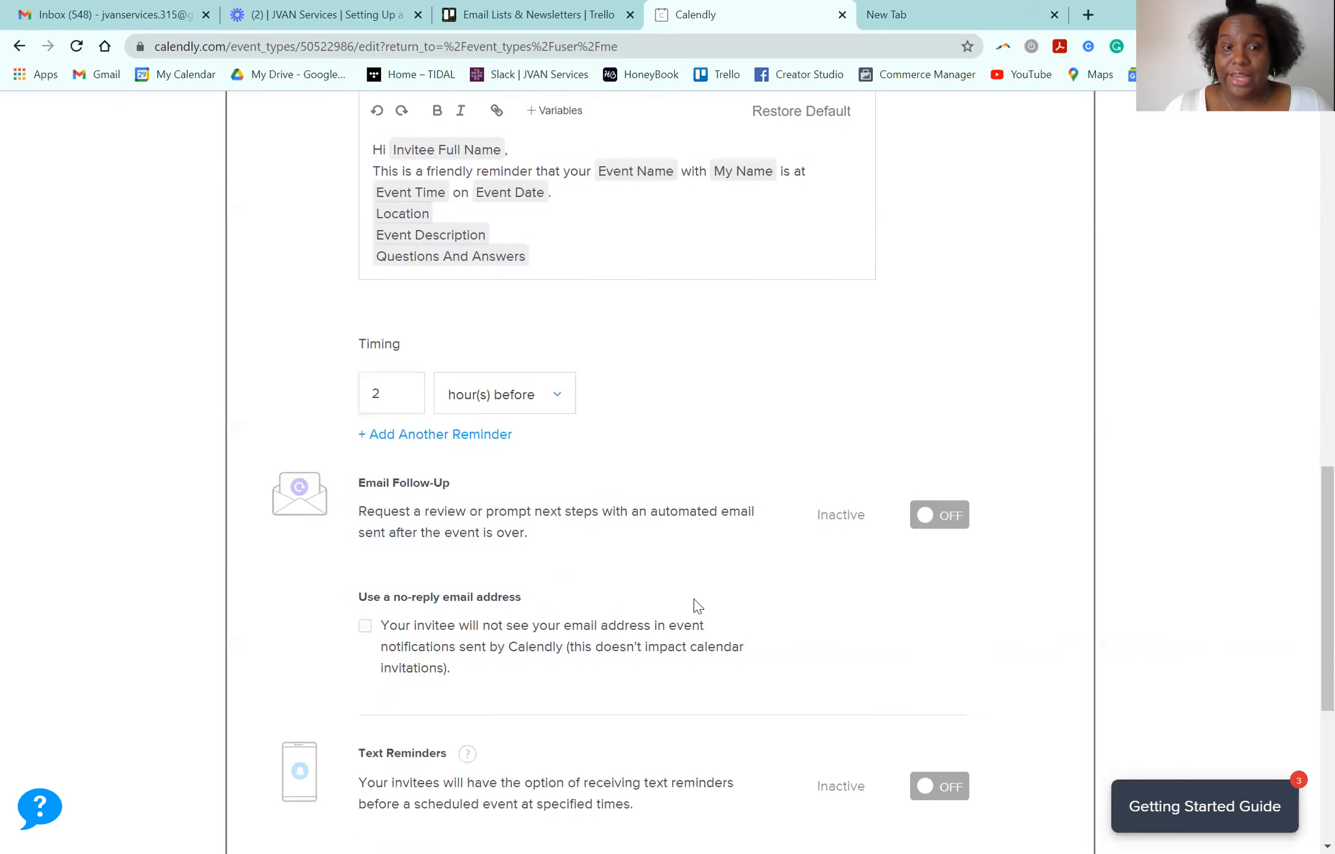
scroll(697, 605, "down", 3)
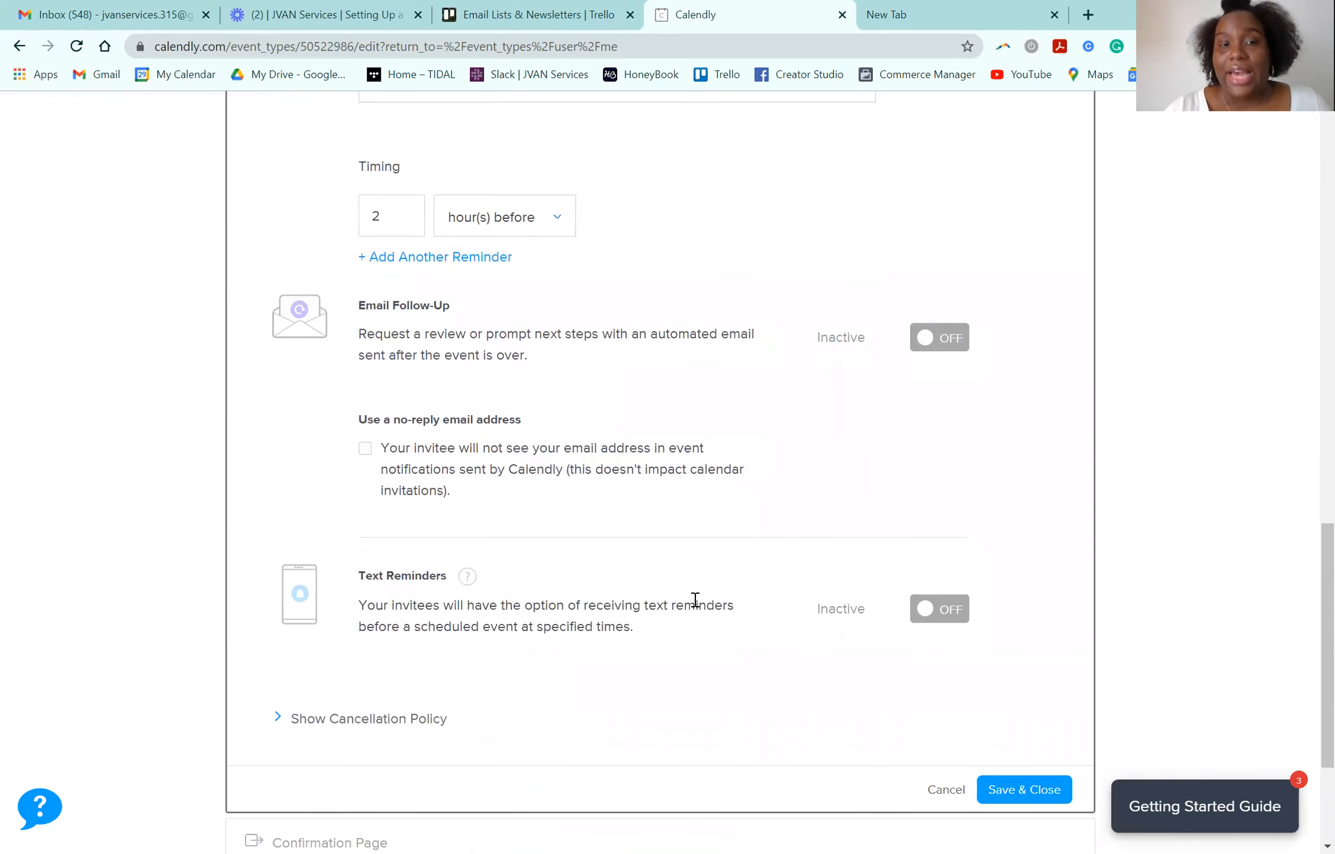
left_click(937, 621)
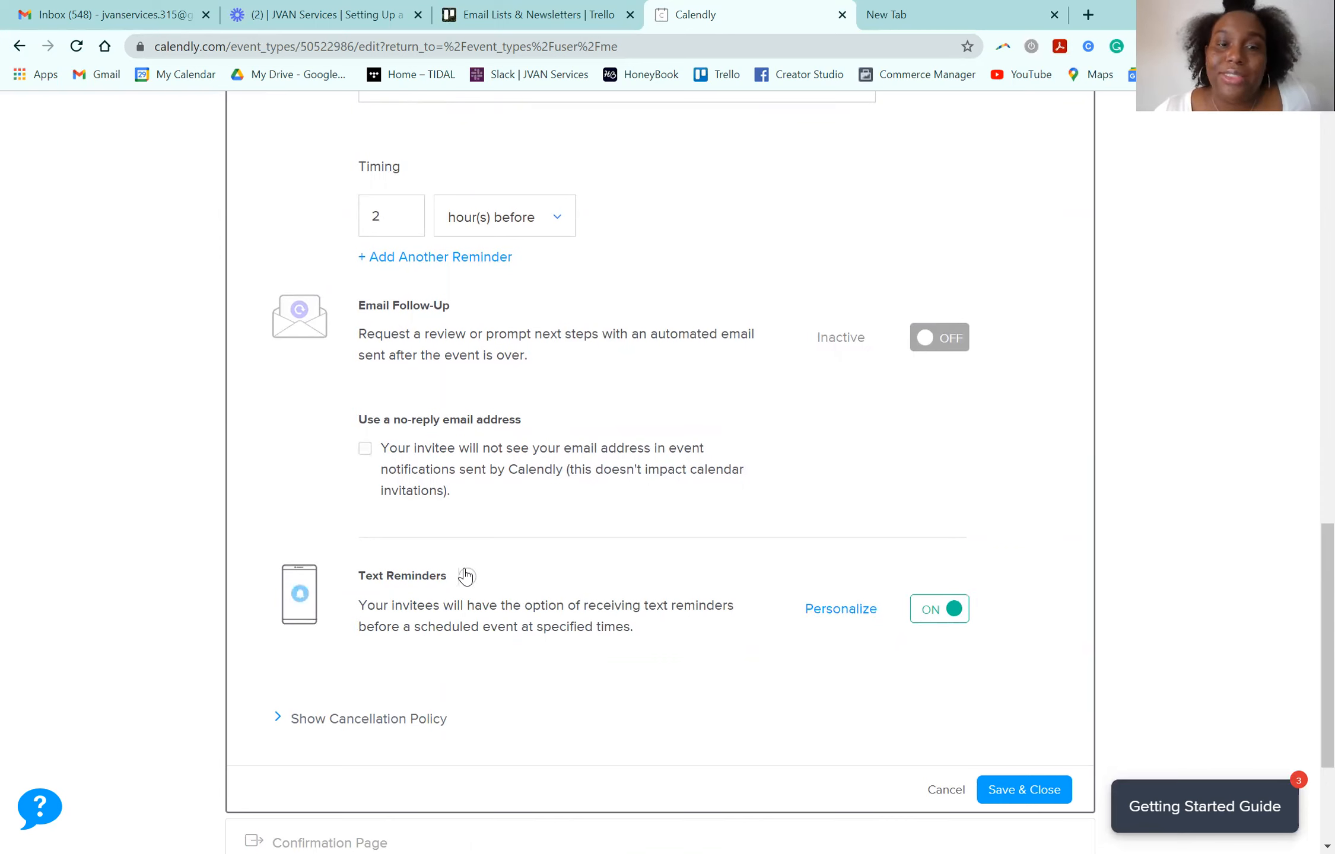
- Check the explanation of text reminders, save the notification settings and return to the list of event types
mouse_move(467, 582)
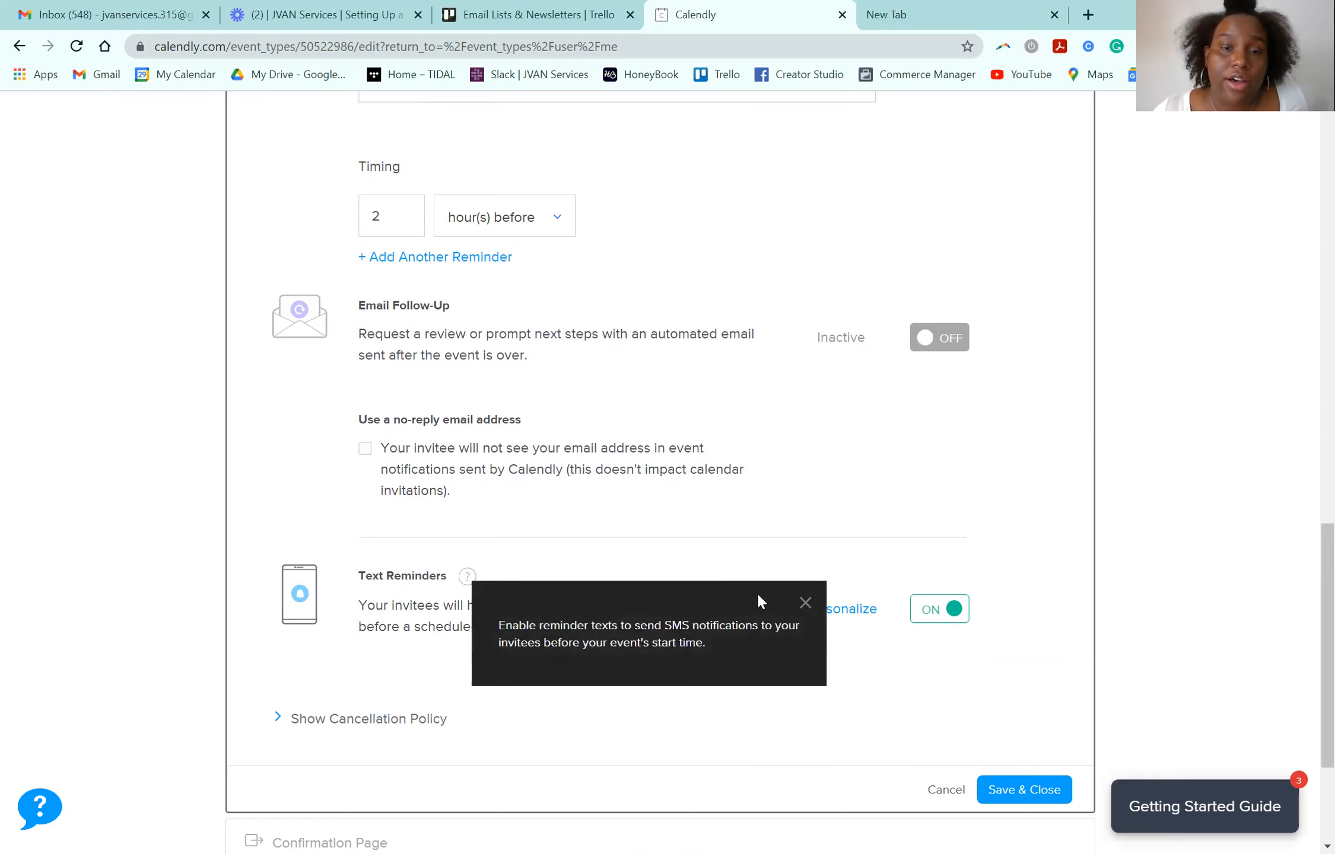
left_click(805, 603)
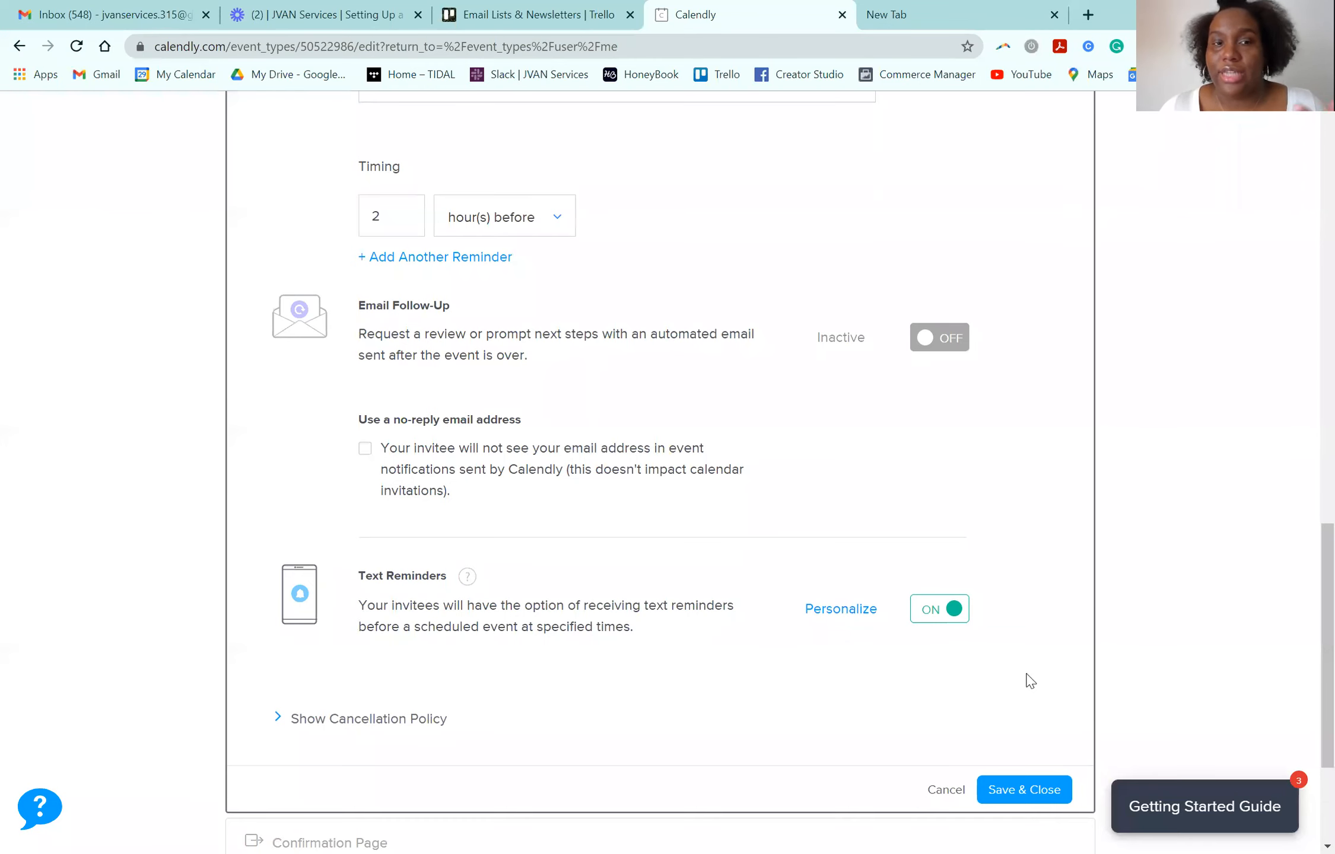
scroll(1030, 681, "down", 3)
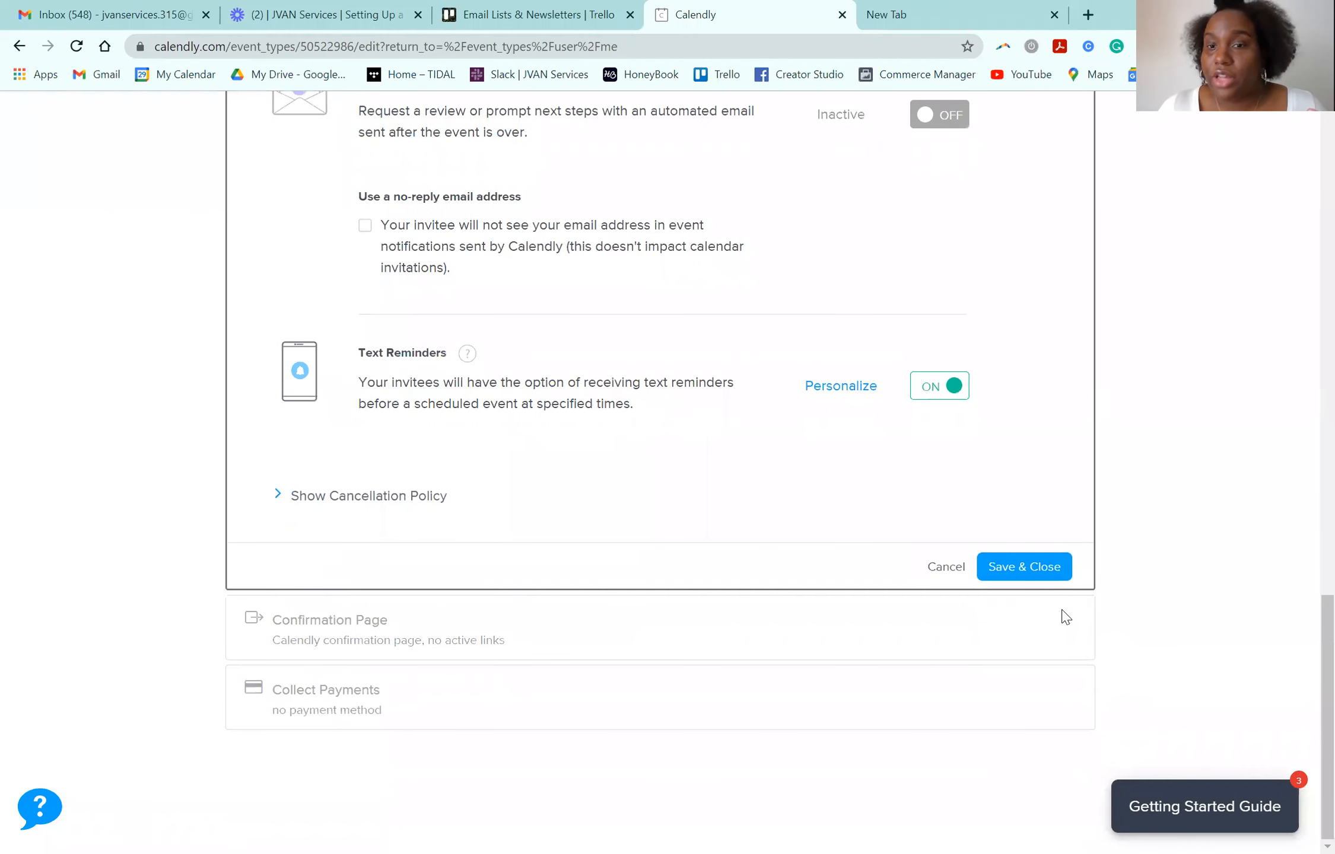
left_click(1024, 567)
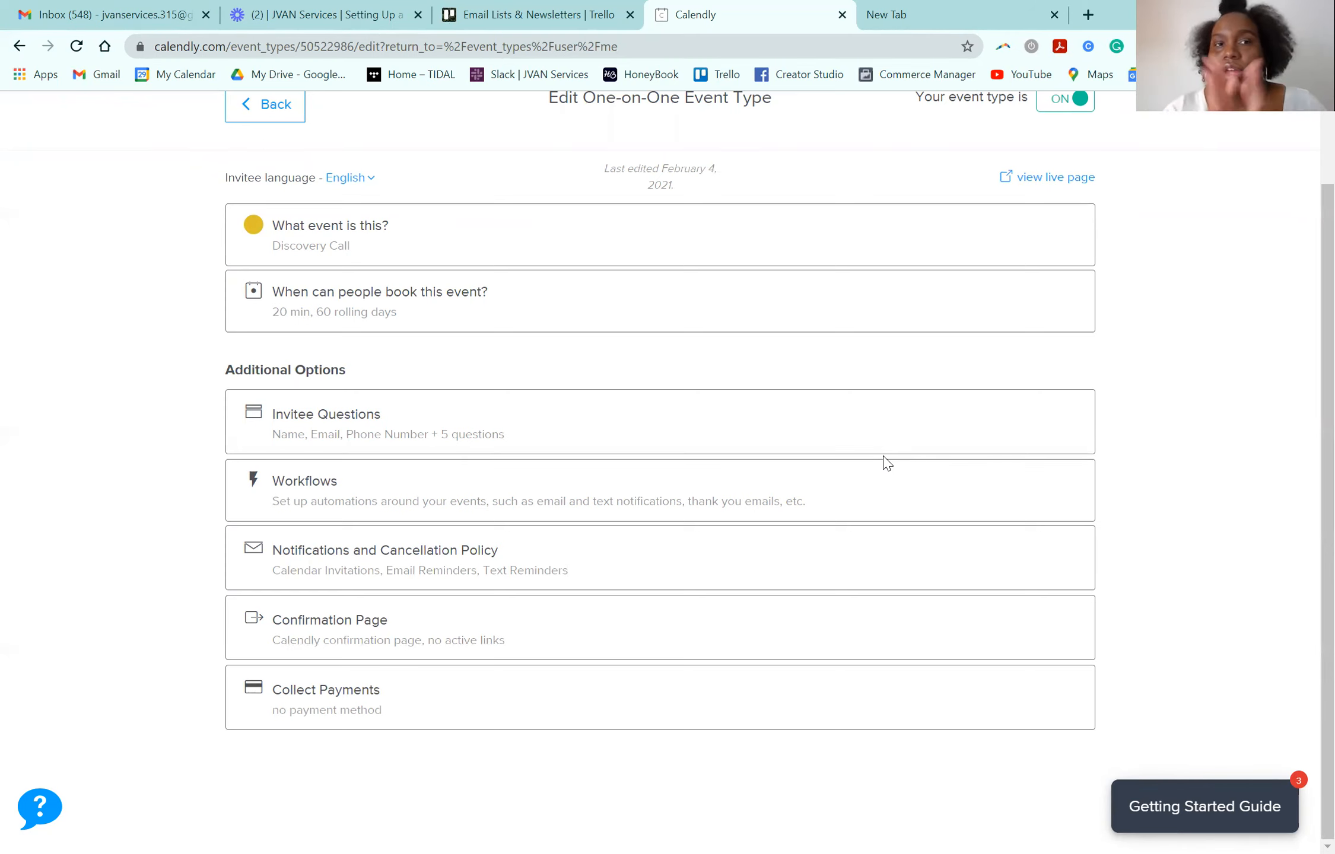
left_click(268, 108)
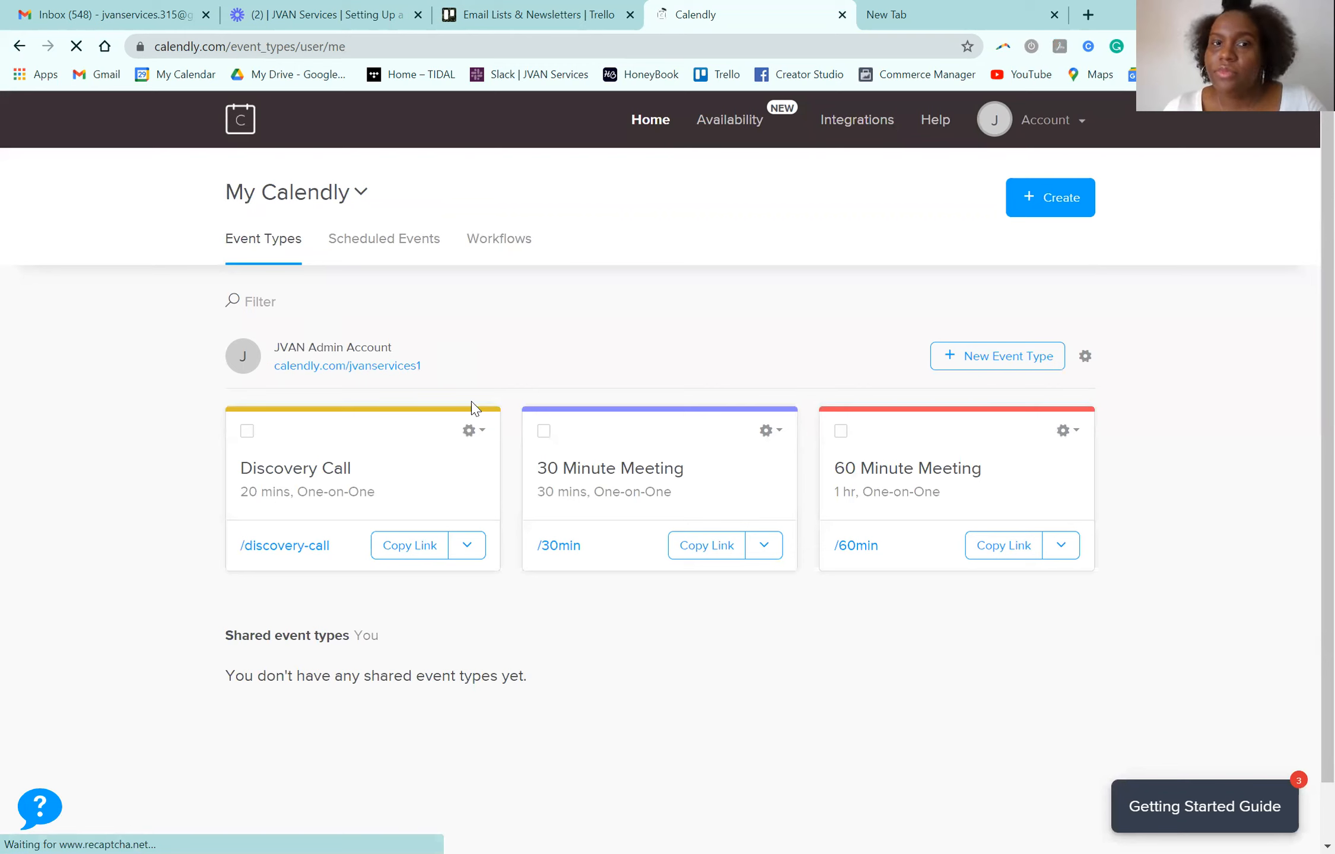
- Copy the Discovery Call's booking link and open calendly.com/jvanservices1/discovery-call in the empty browser tab
left_click(468, 429)
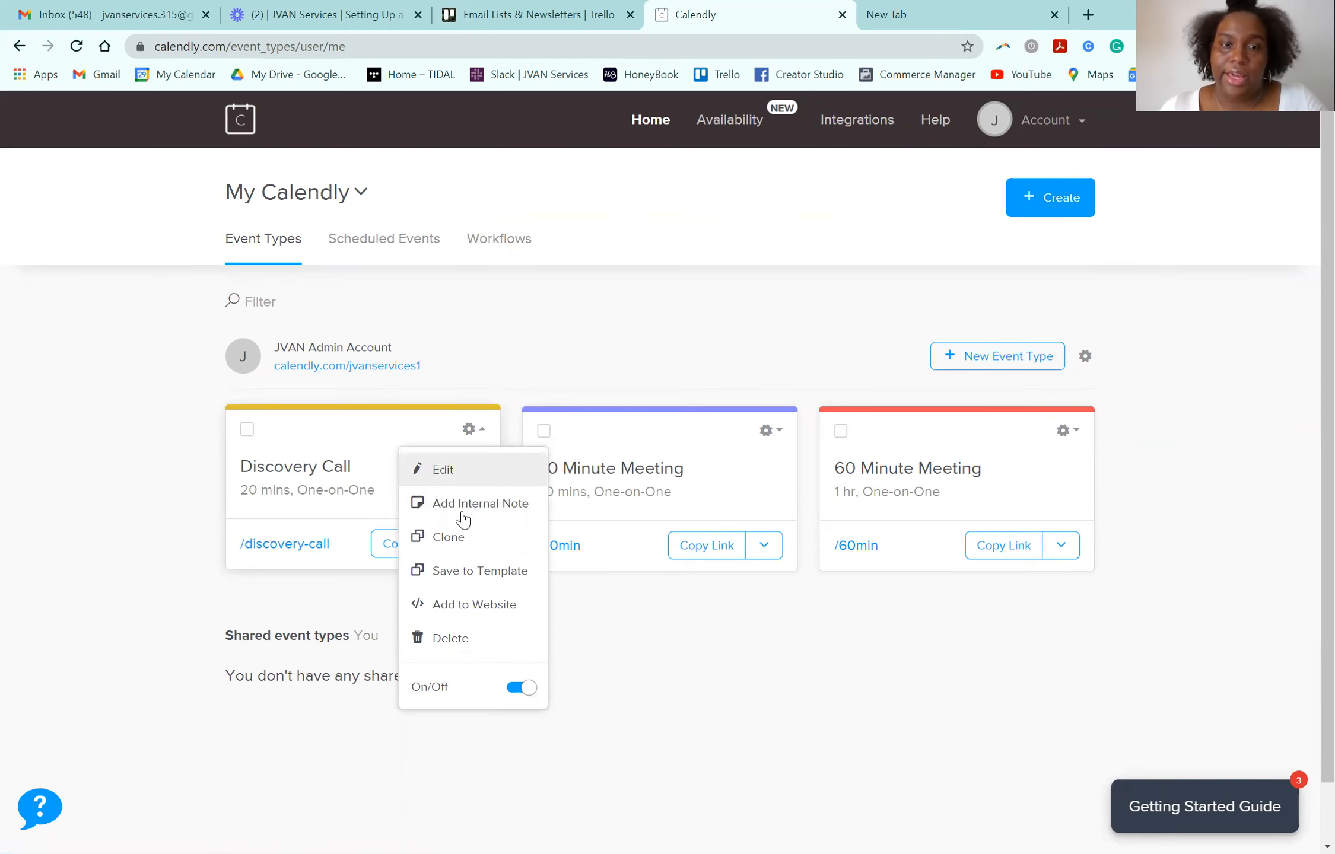
left_click(601, 632)
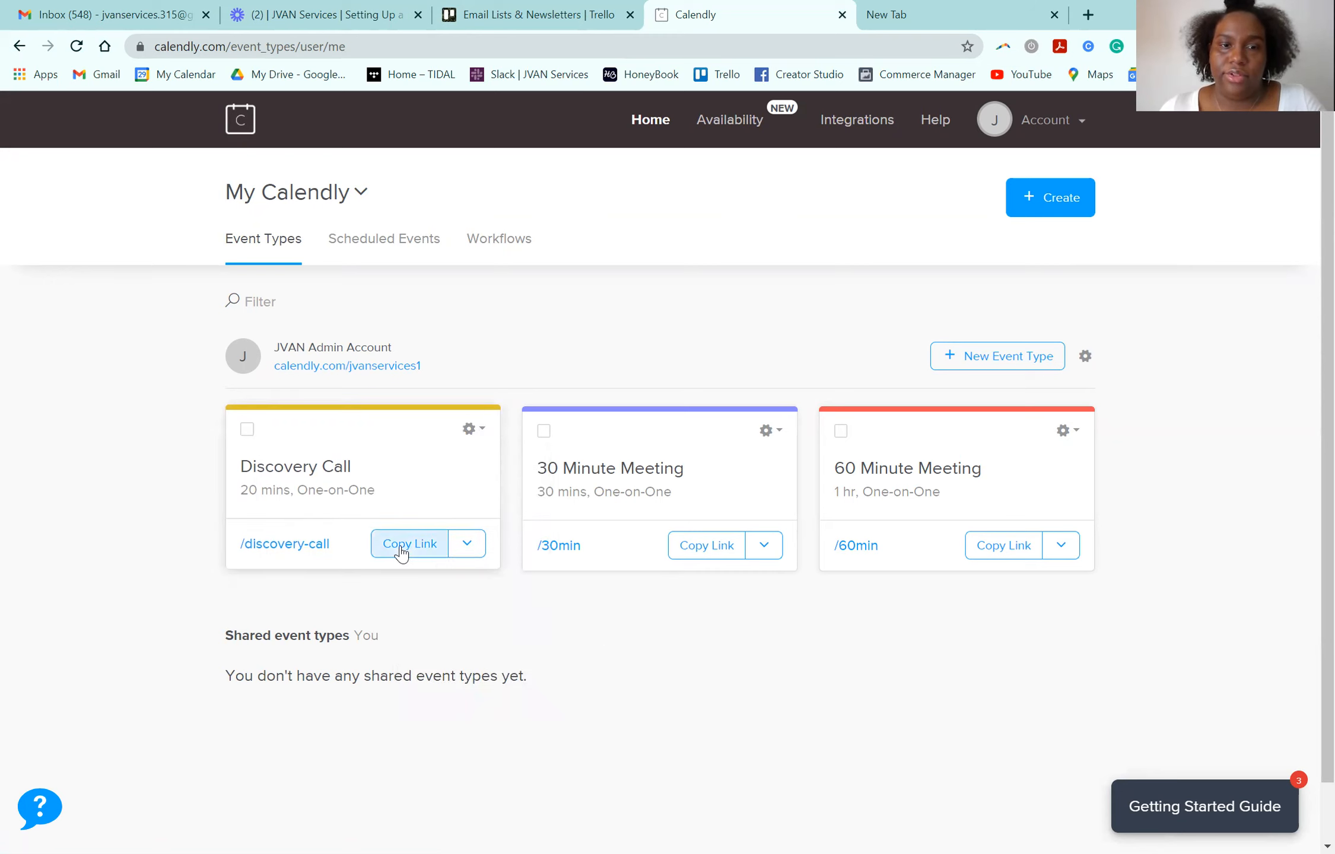
left_click(467, 544)
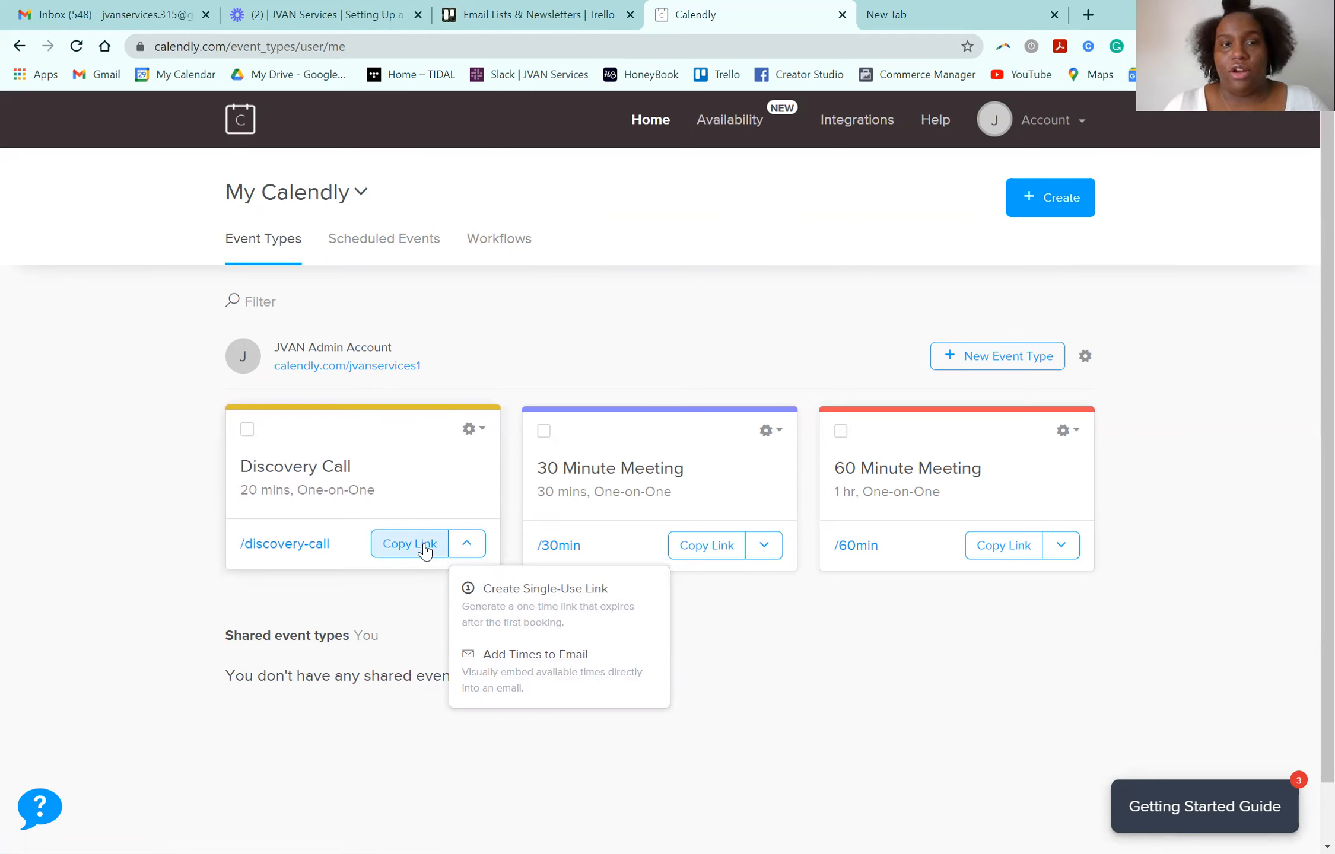
left_click(386, 547)
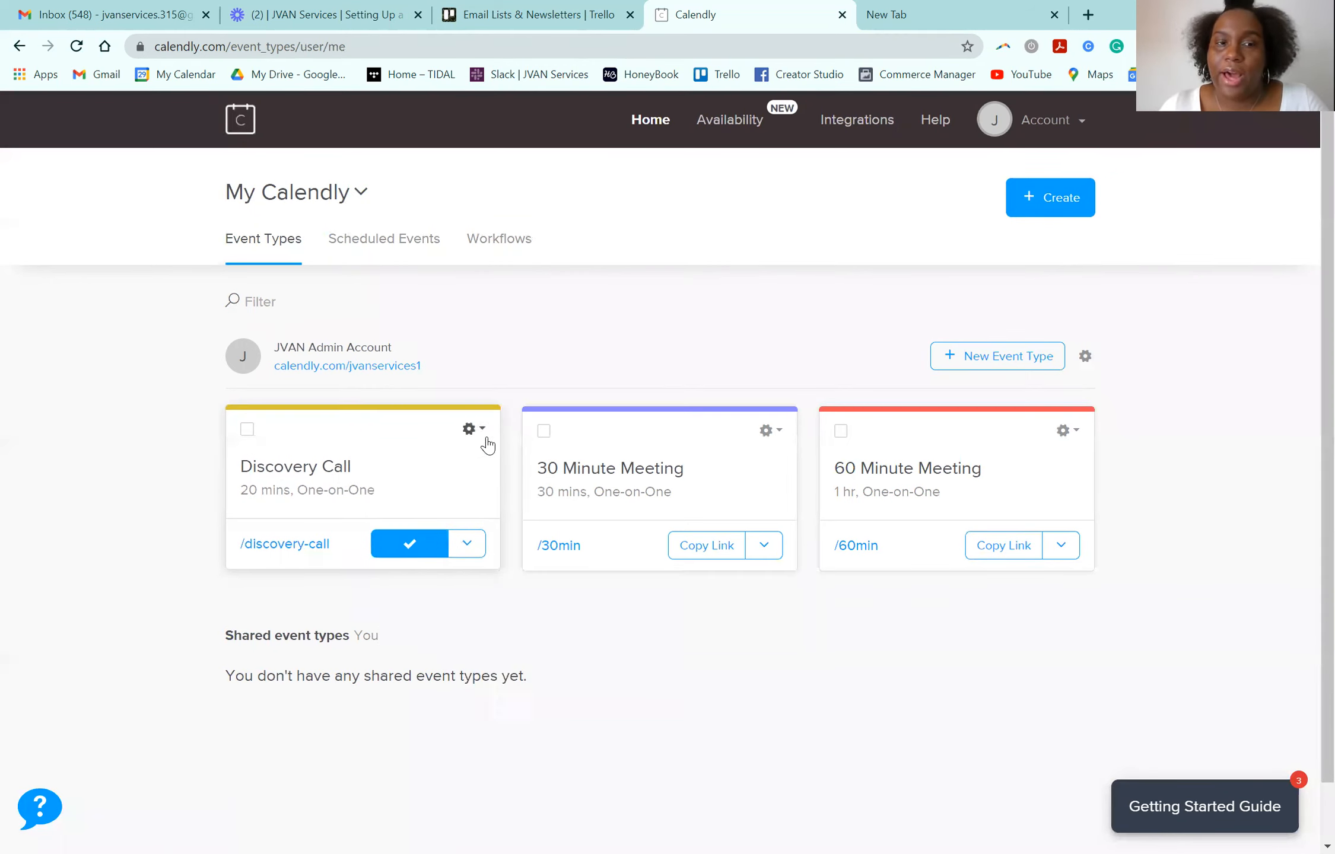
left_click(888, 13)
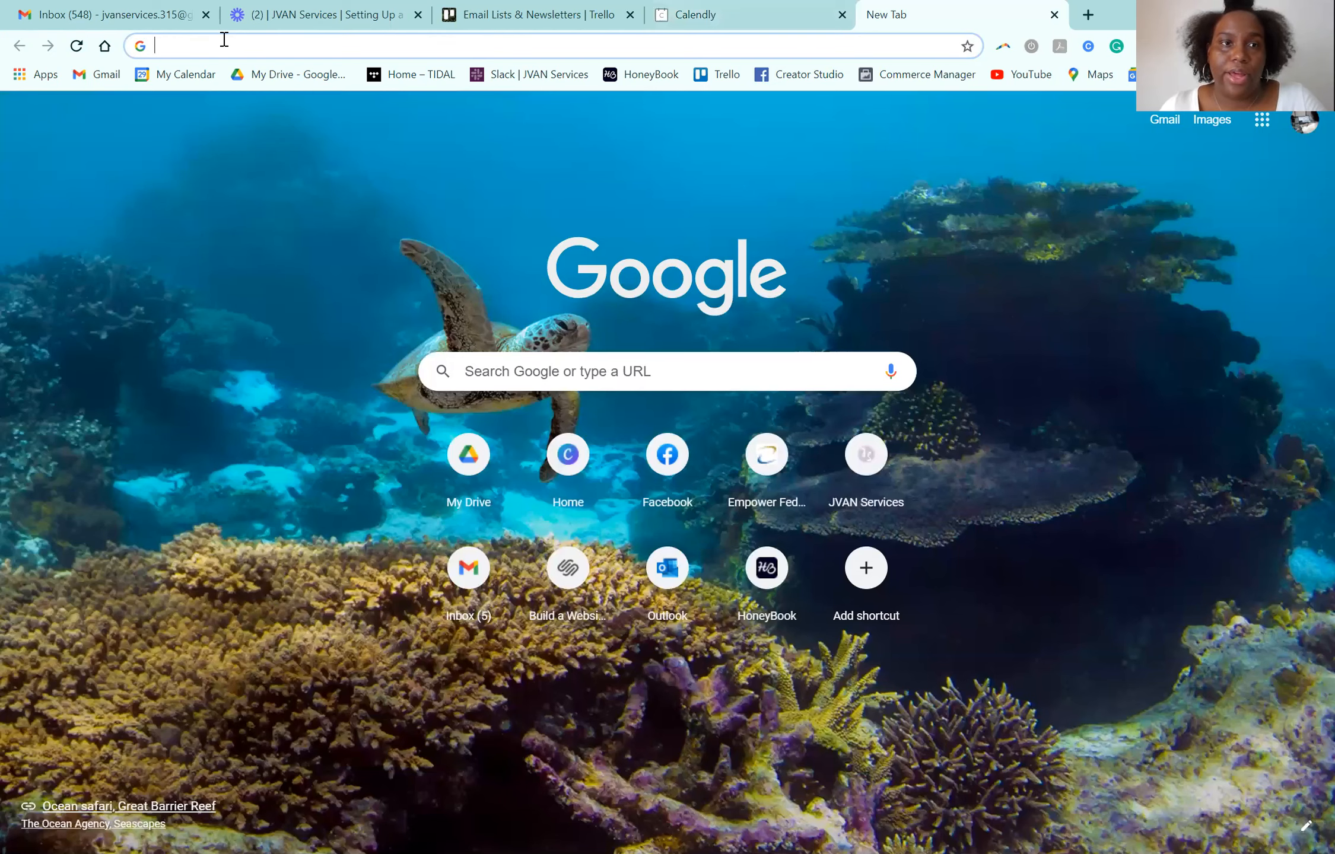
type("https://calendly.com/jvanservices1/discovery-call")
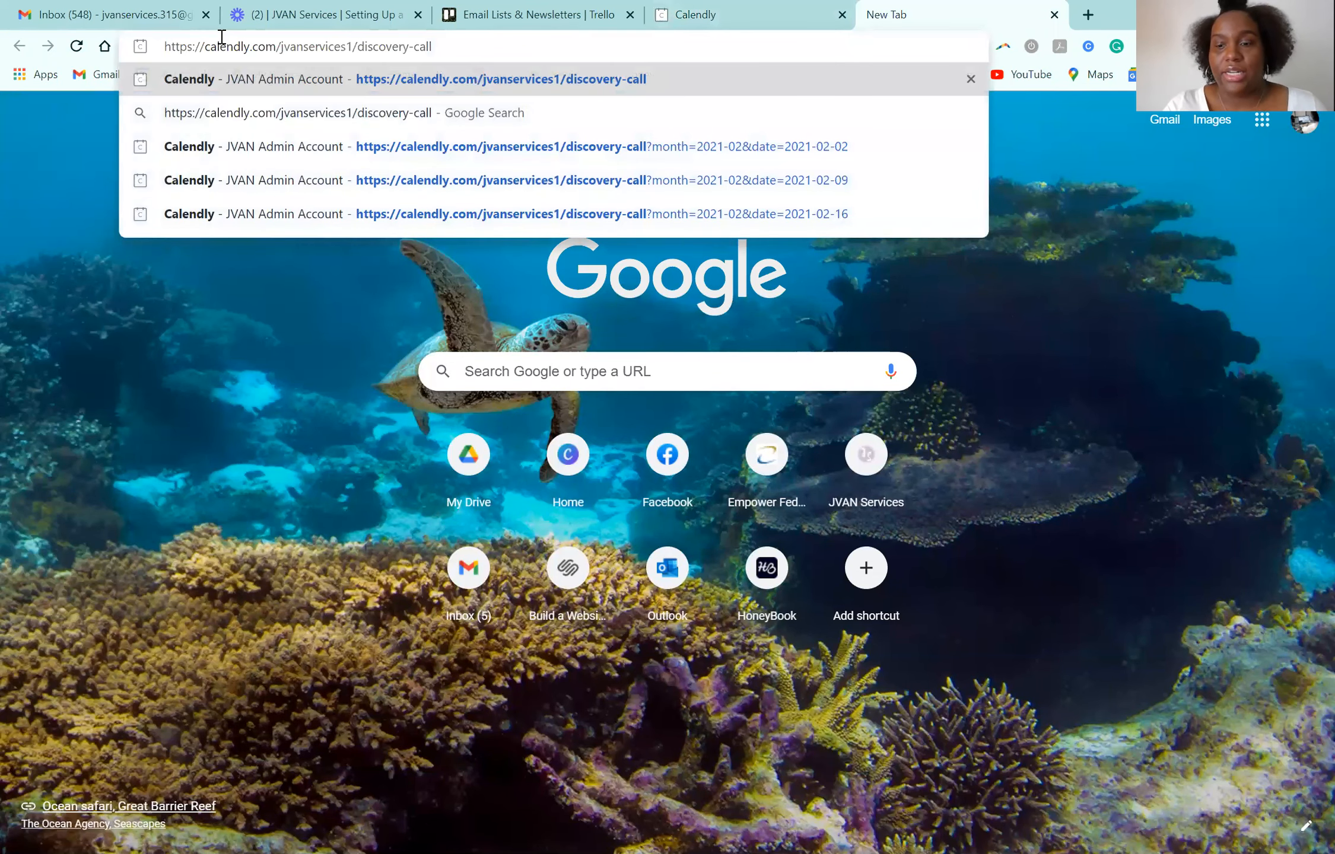
key("Return")
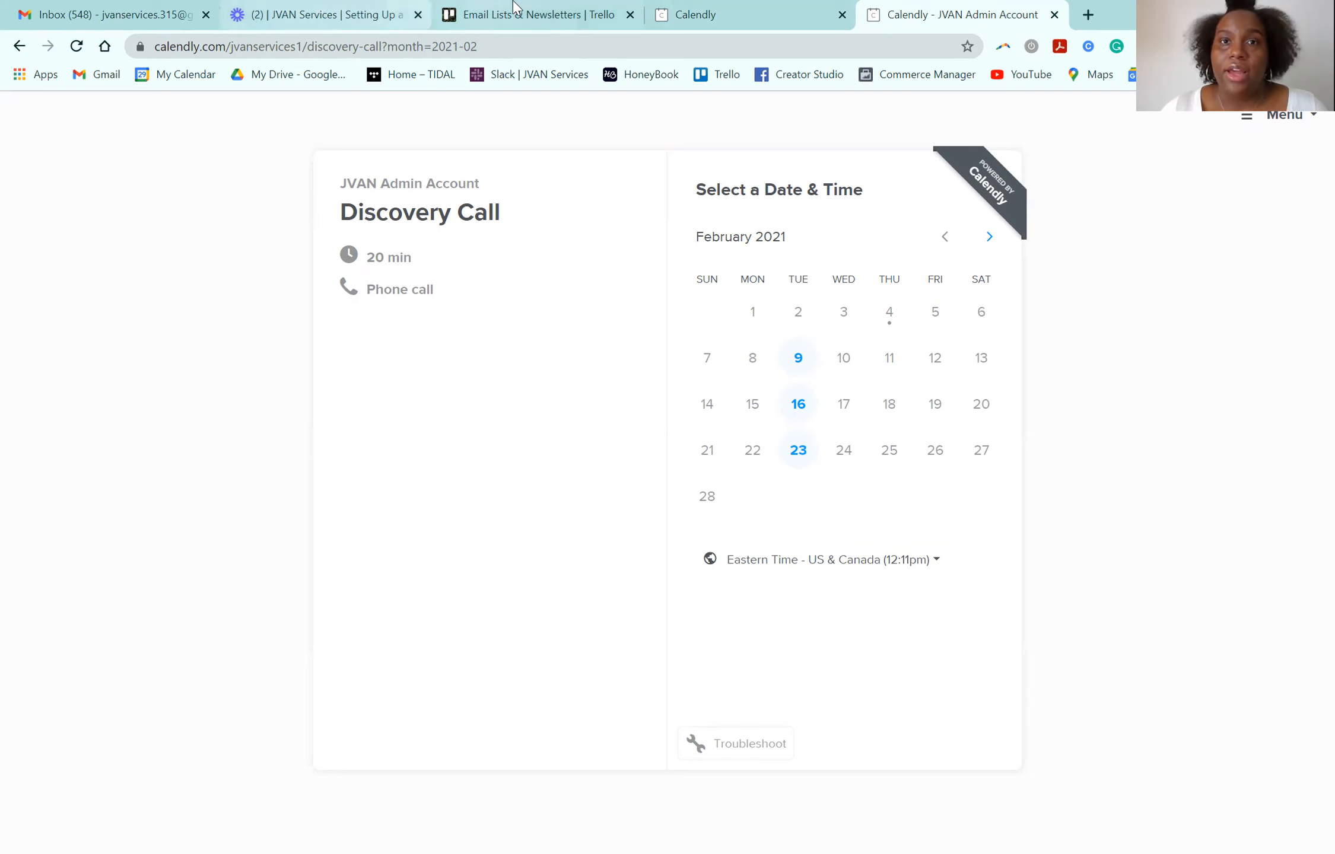
- Copy the account's general sharing link from Calendly and open calendly.com/jvanservices1 in a new browser tab
left_click(699, 23)
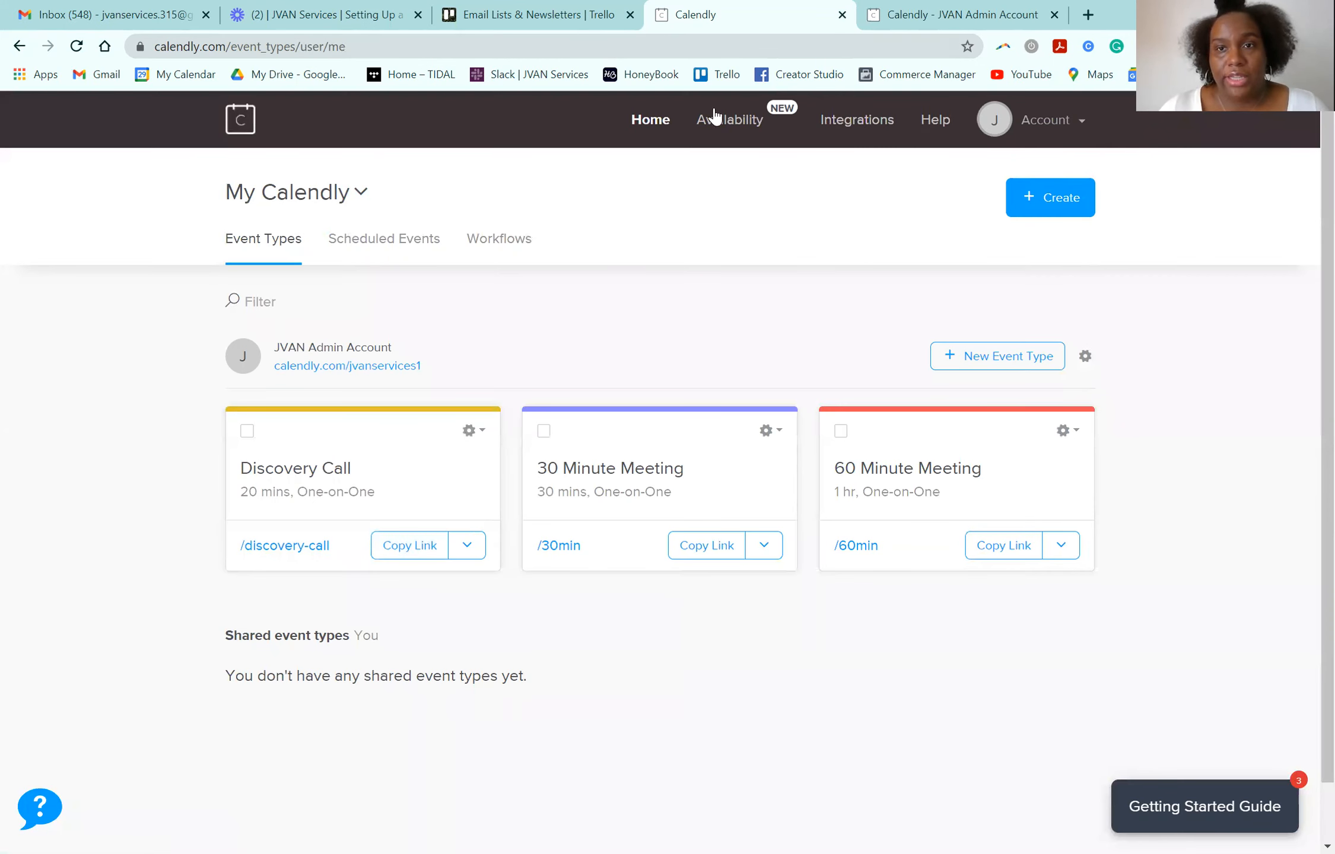
left_click(1071, 125)
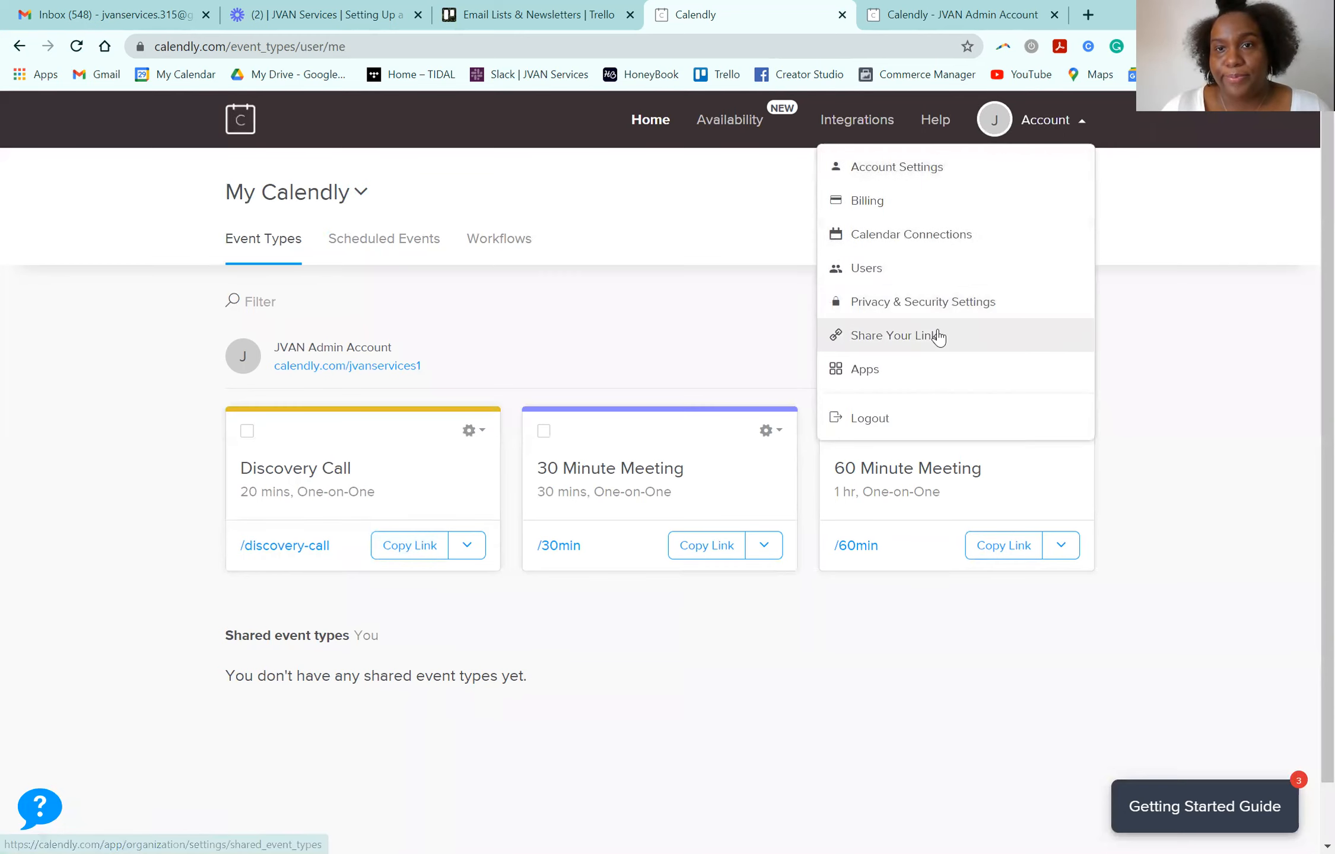
left_click(933, 333)
left_click(797, 281)
left_click(1085, 16)
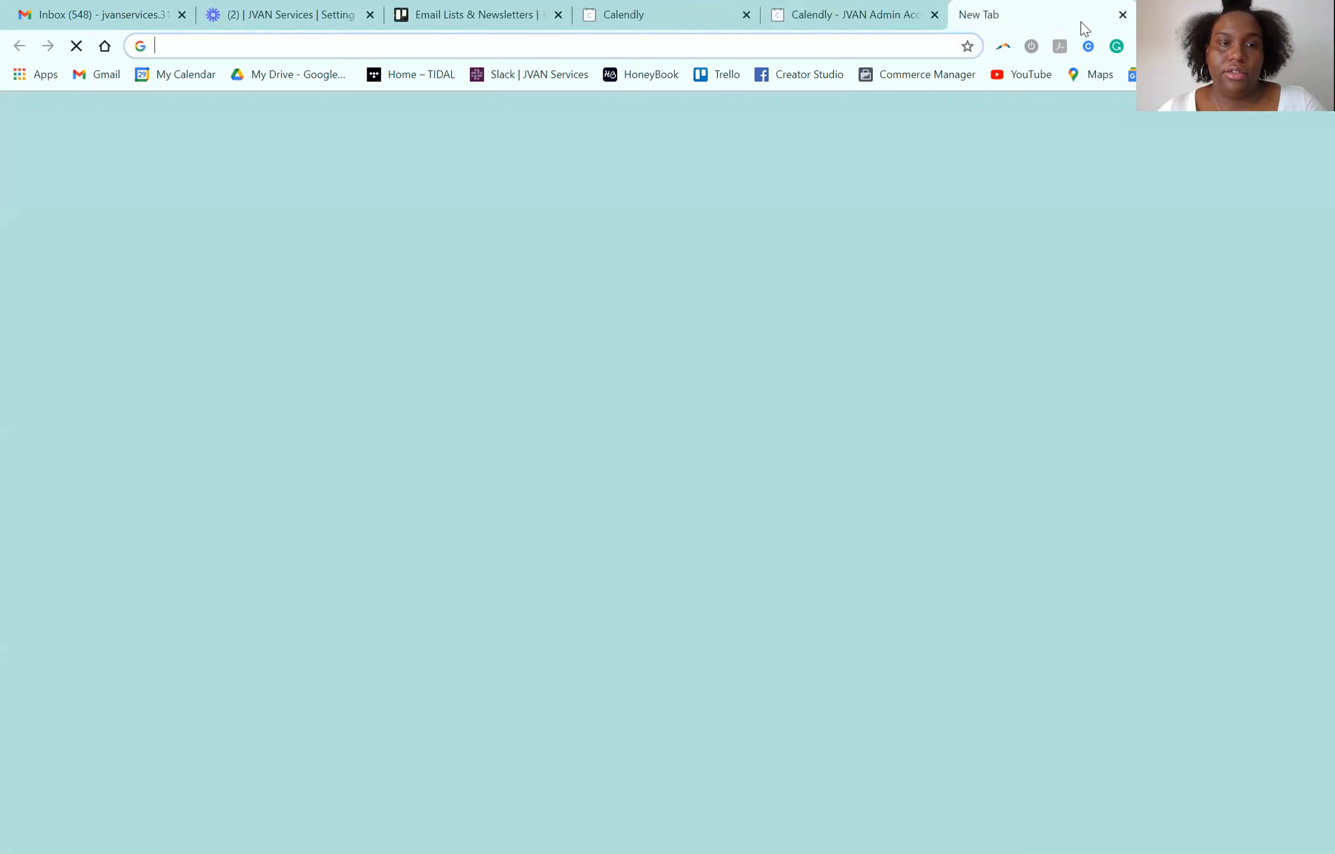
type("https://calendly.com/jvanservices1")
key("Return")
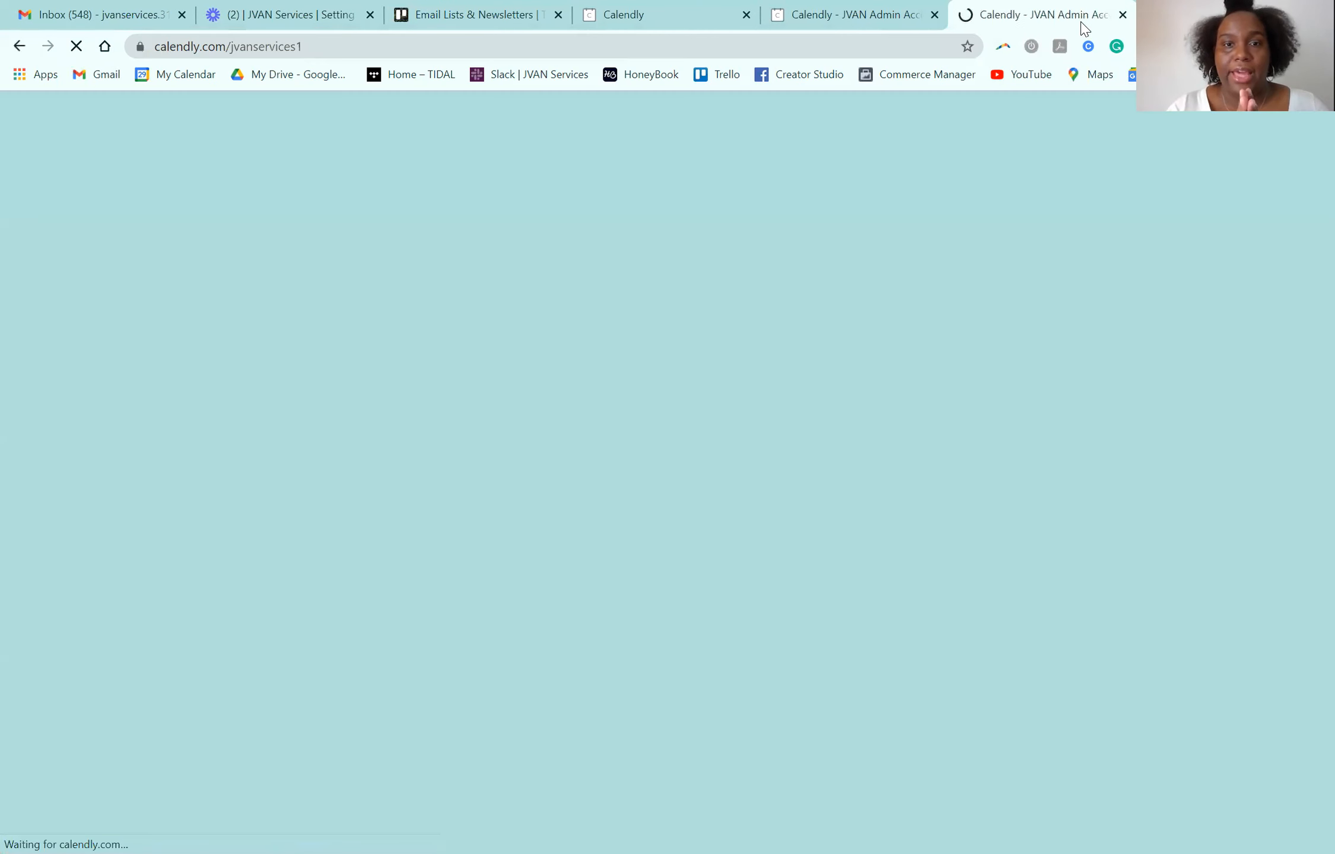